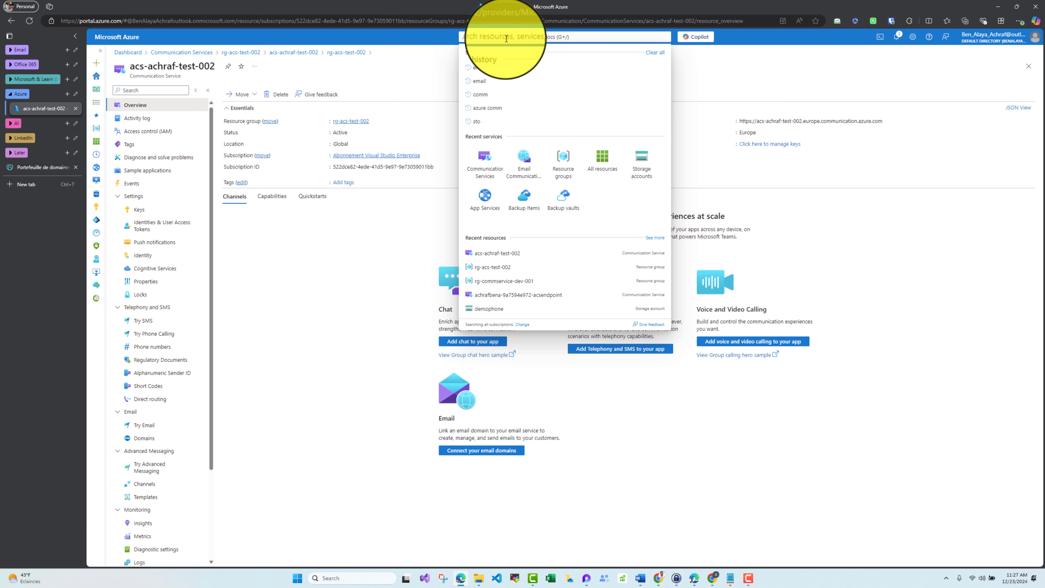
Search the portal for "email", open Email Communication Services and start creating a new resource
{"action": "type", "text": "email"}
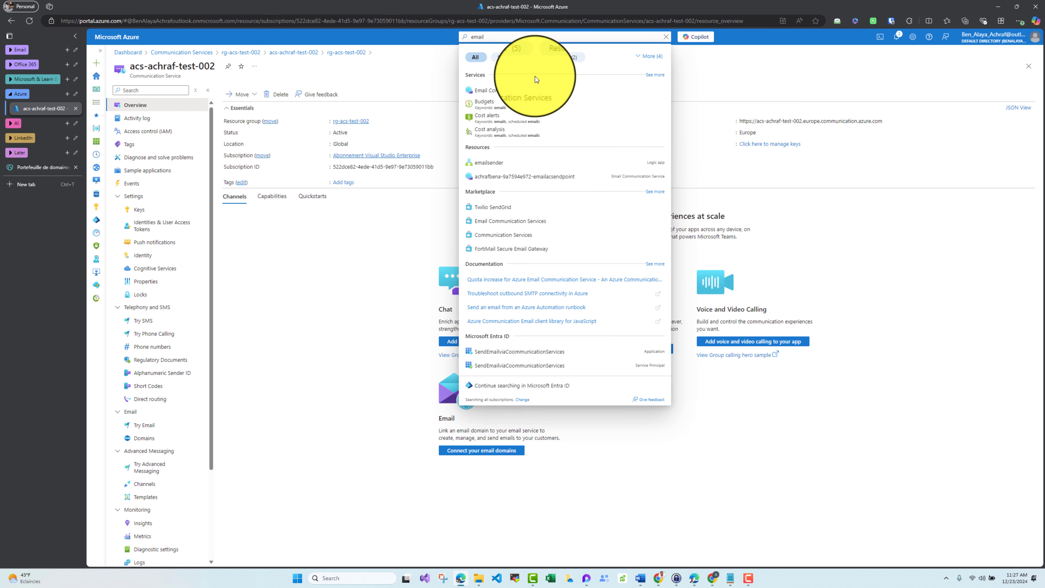
{"action": "left_click", "coordinate": [536, 90]}
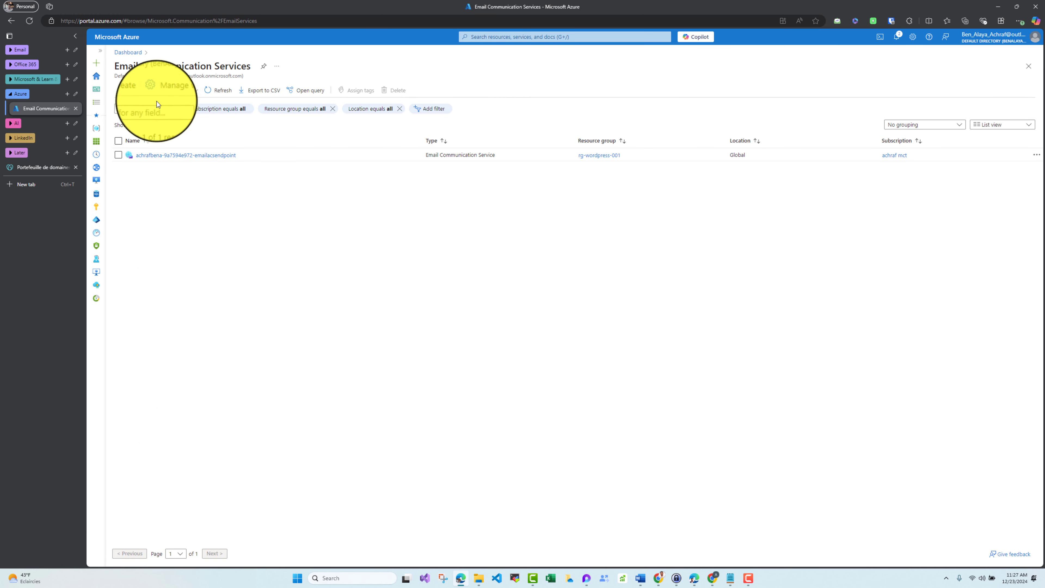
{"action": "left_click", "coordinate": [128, 90]}
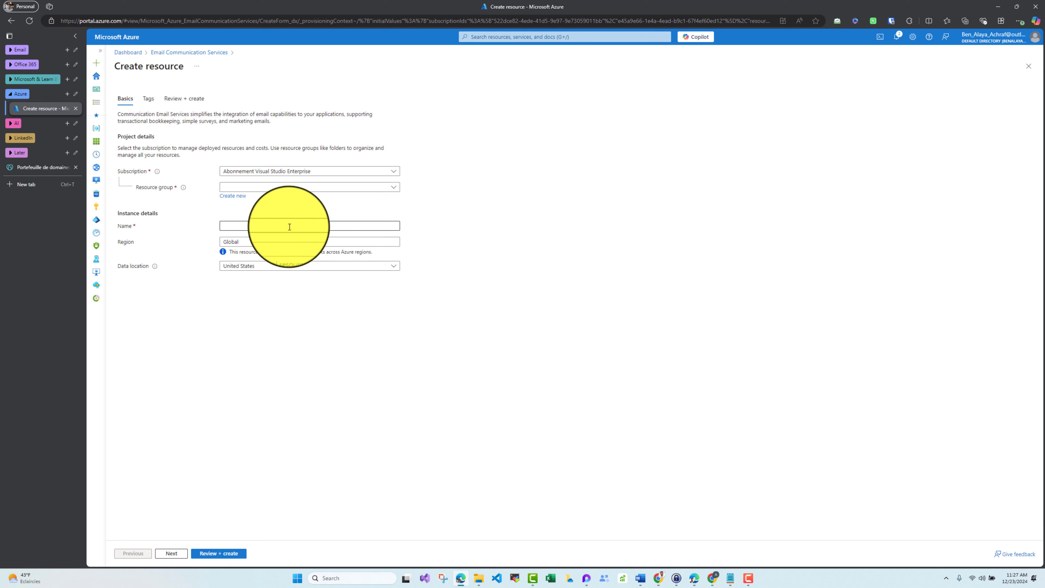
Name the new email communication service em-cs-002
{"action": "right_click", "coordinate": [236, 227]}
{"action": "left_click", "coordinate": [479, 229]}
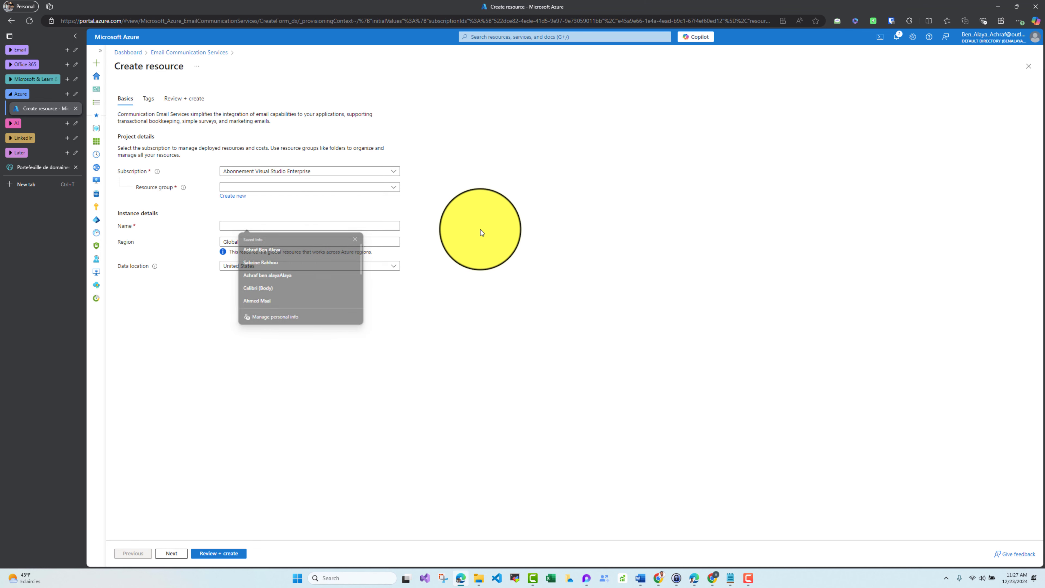
{"action": "left_click", "coordinate": [284, 227]}
{"action": "type", "text": "em"}
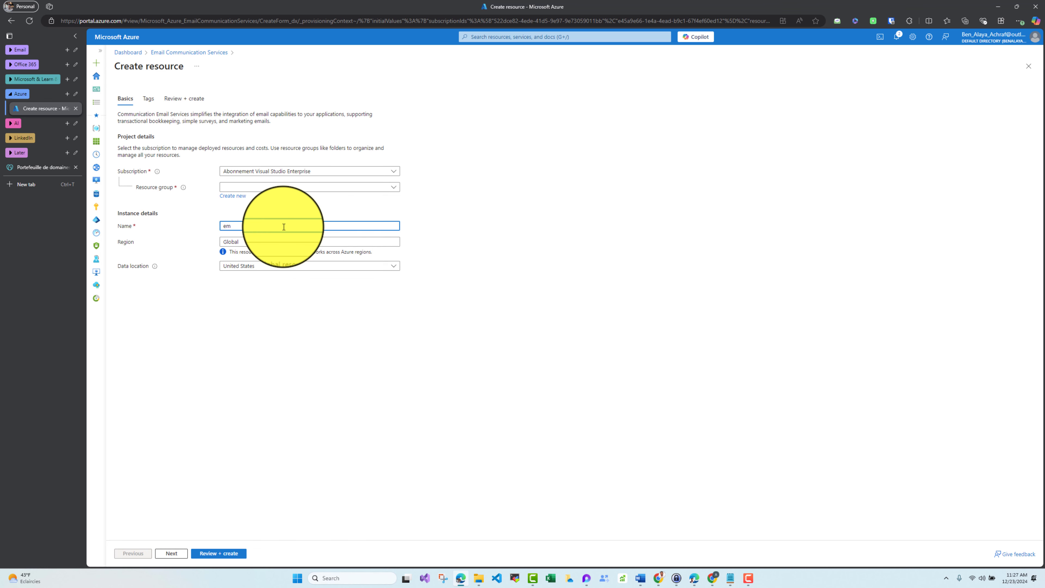
{"action": "type", "text": "-cs-002"}
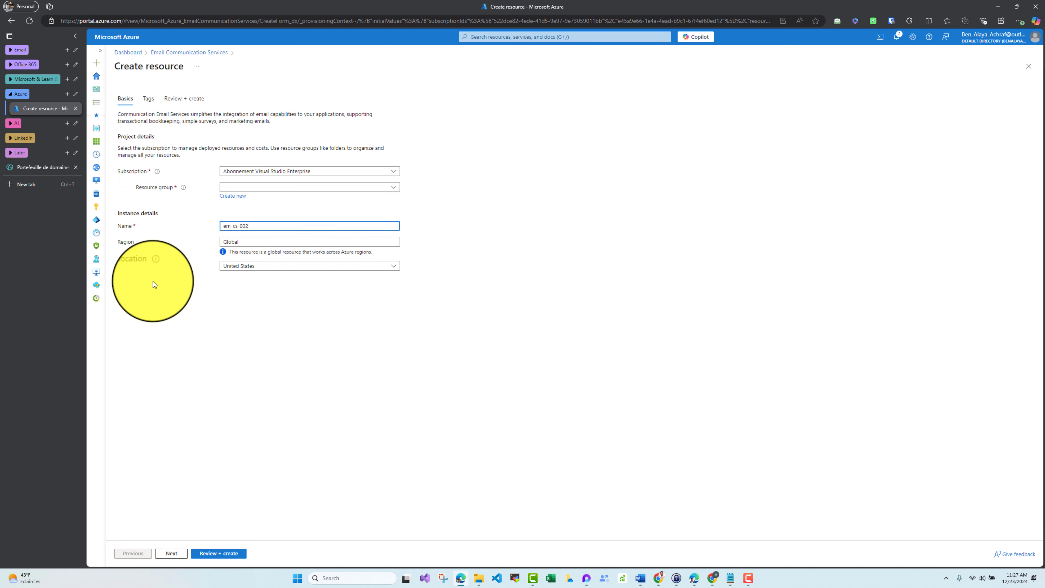
{"action": "key", "text": "ctrl+l"}
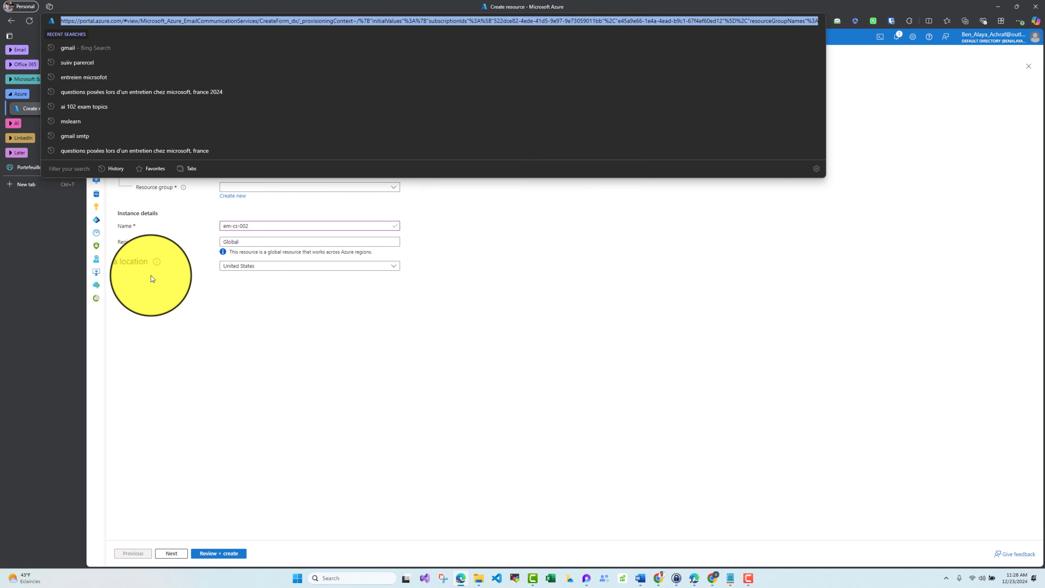
{"action": "key", "text": "Escape"}
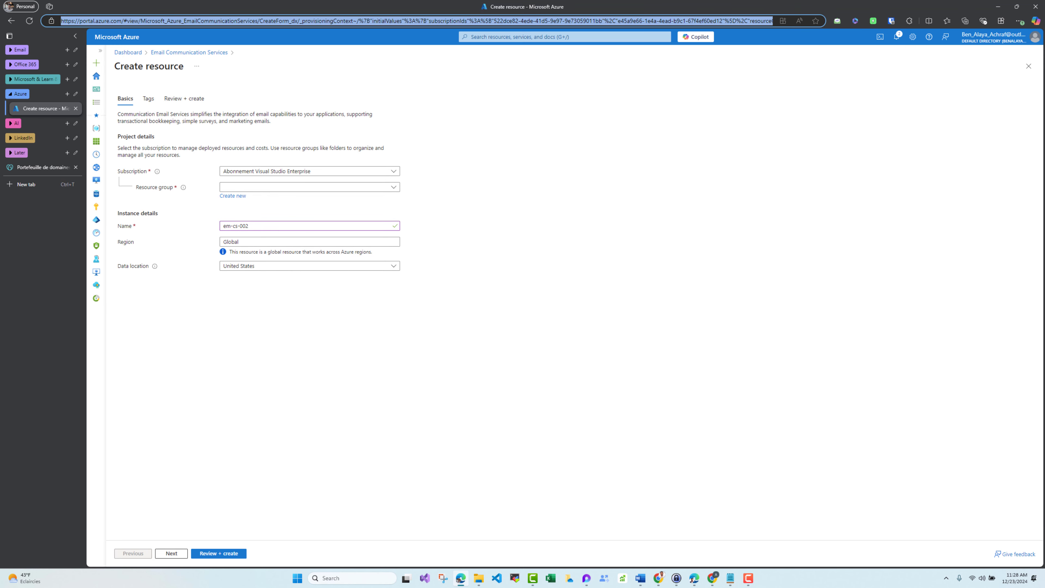
{"action": "left_click", "coordinate": [291, 327]}
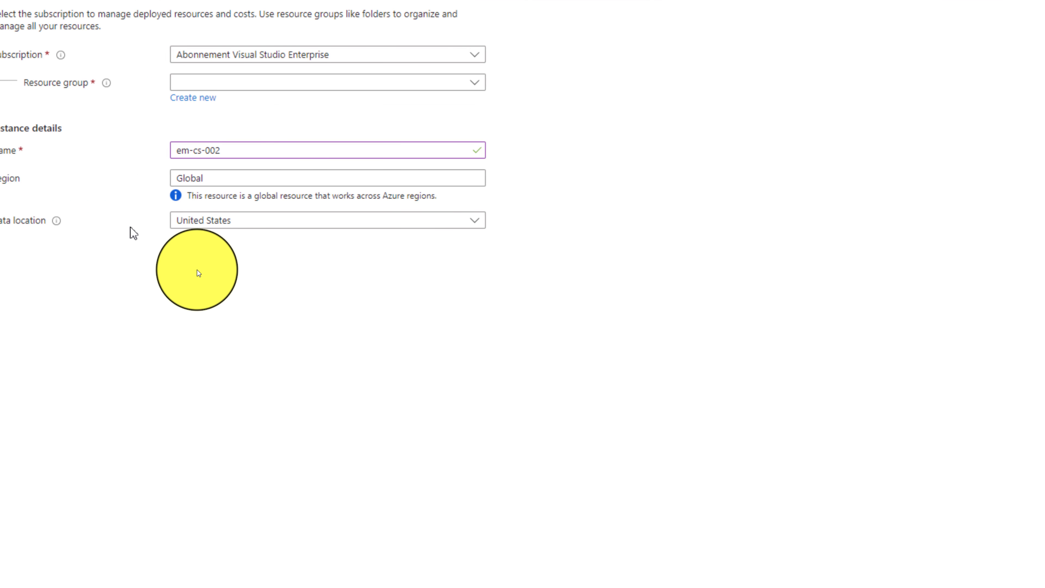
Set the email communication service's data location to Europe
{"action": "left_click", "coordinate": [366, 224]}
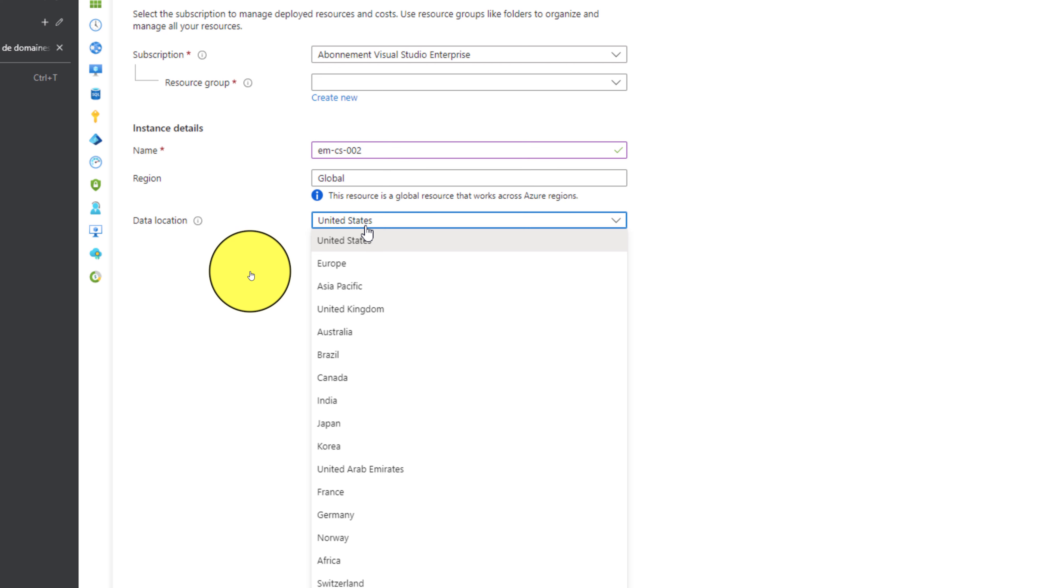
{"action": "left_click", "coordinate": [356, 264]}
{"action": "mouse_move", "coordinate": [198, 221]}
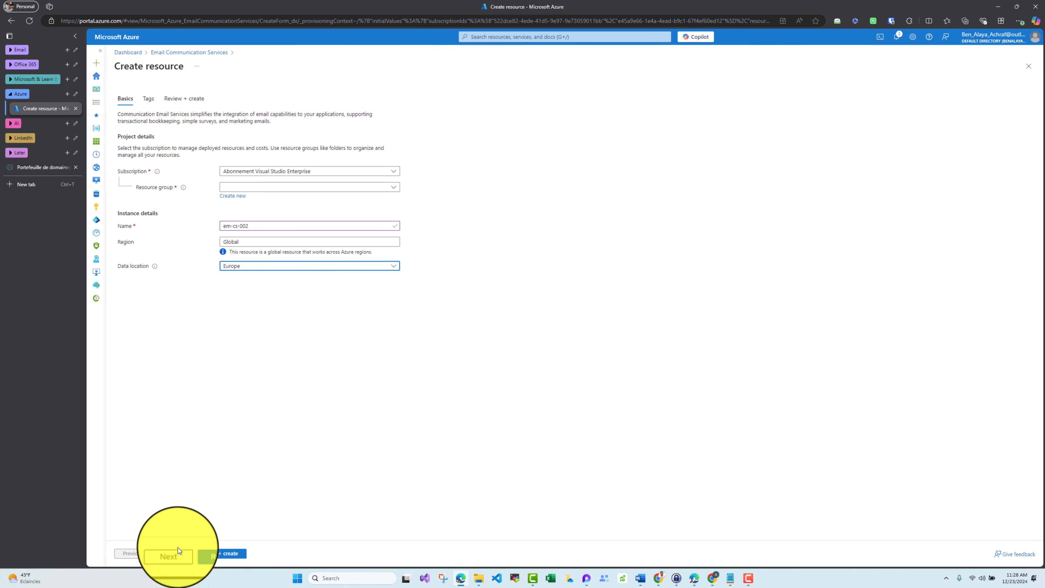
Assign the new email communication service to the existing resource group rg-acs-test-002
{"action": "left_click", "coordinate": [179, 552]}
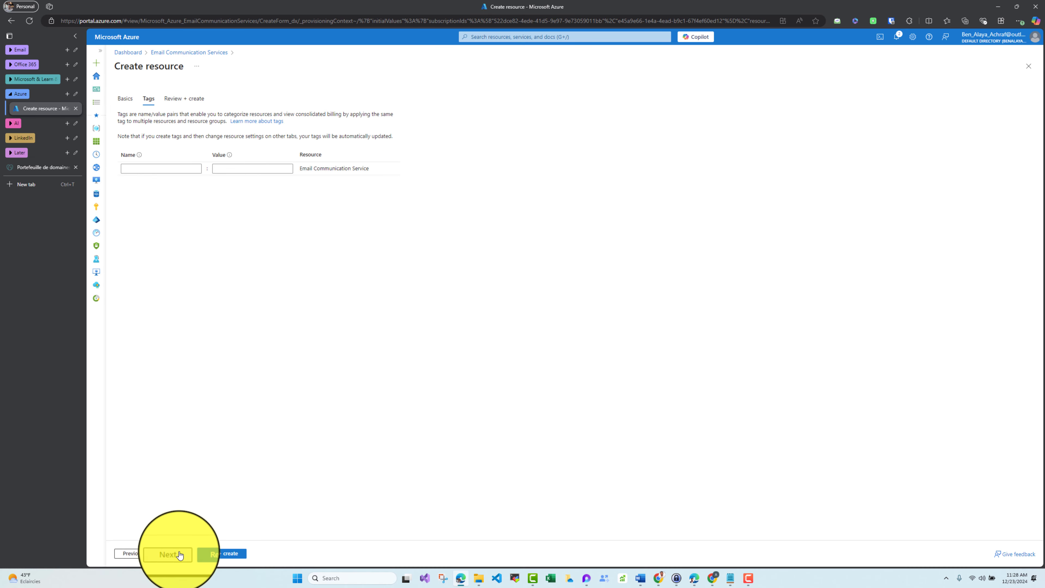
{"action": "left_click", "coordinate": [137, 552]}
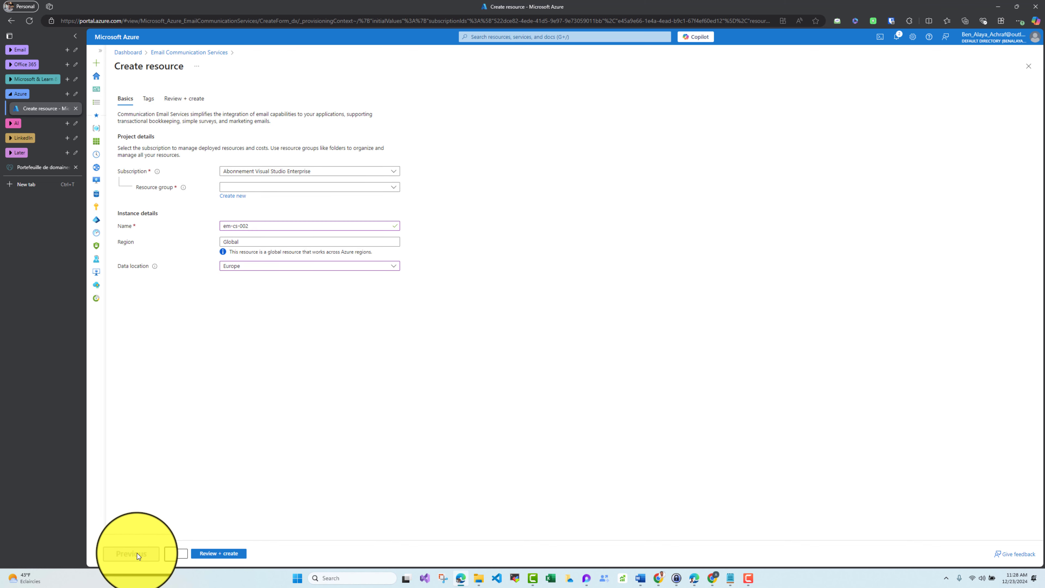
{"action": "left_click", "coordinate": [299, 187]}
{"action": "type", "text": "rg"}
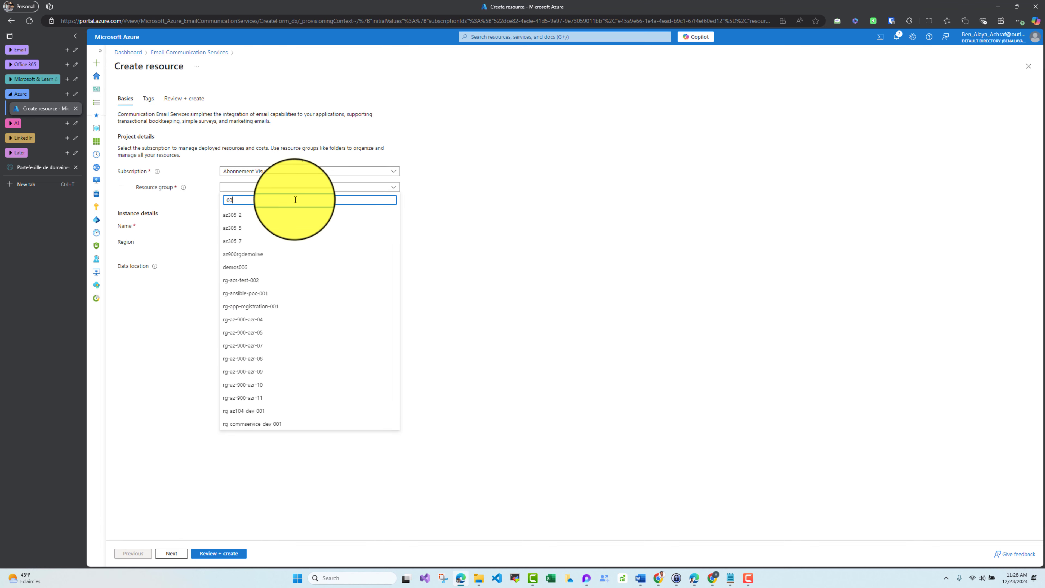
{"action": "key", "text": "Return"}
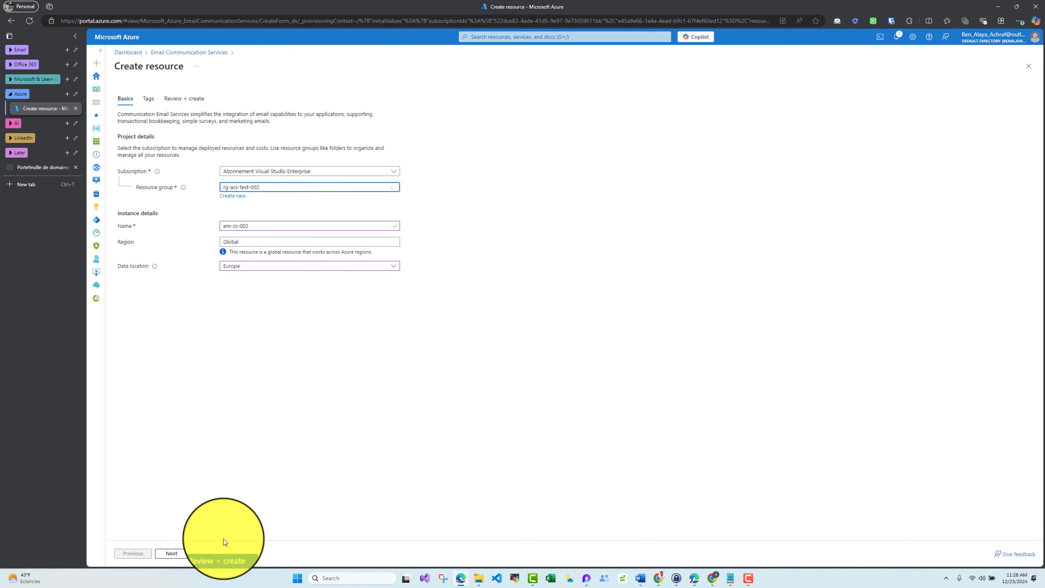
Review and create the email communication service, and open the deployed resource
{"action": "left_click", "coordinate": [218, 552]}
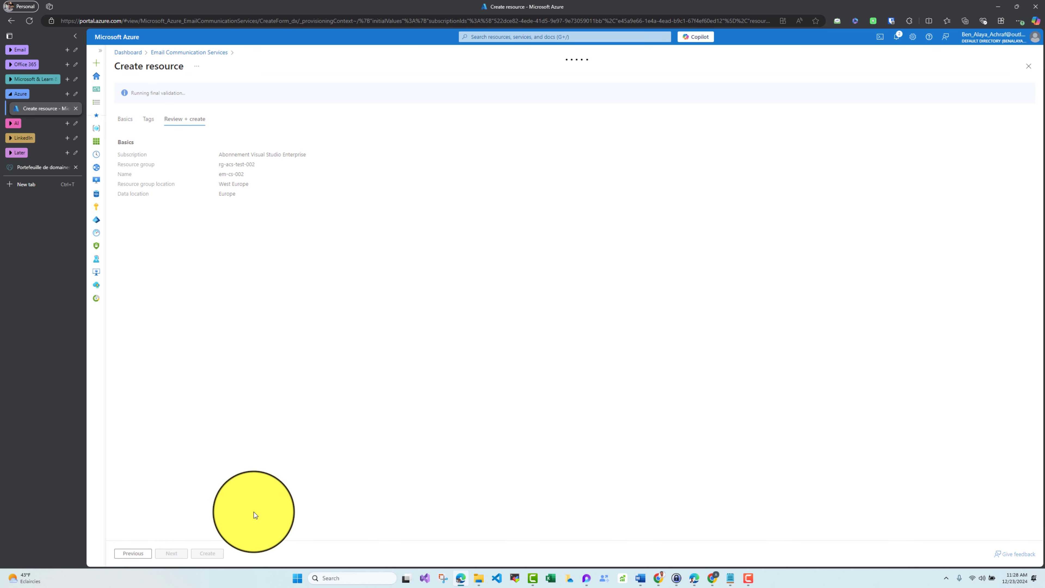
{"action": "left_click", "coordinate": [207, 553]}
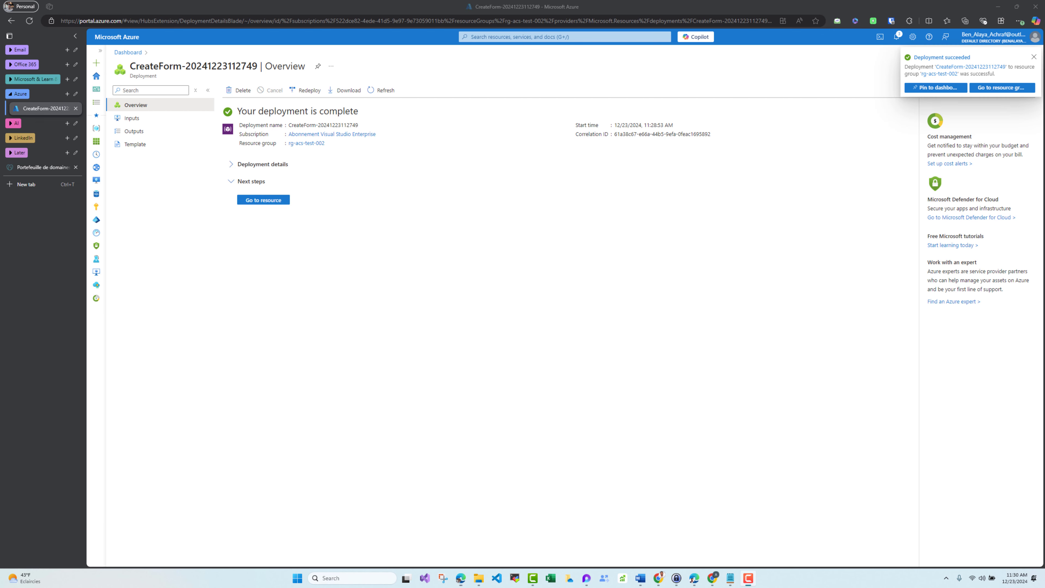
{"action": "left_click", "coordinate": [264, 200]}
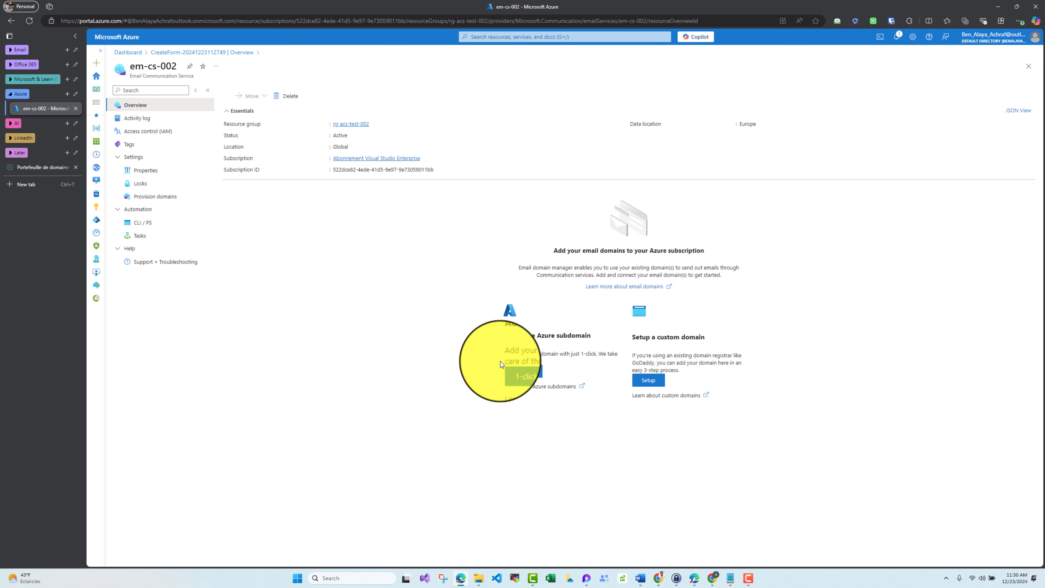
Add the one-click Azure subdomain to the email communication service and refresh the provisioned domains list until it is listed
{"action": "left_click", "coordinate": [522, 373]}
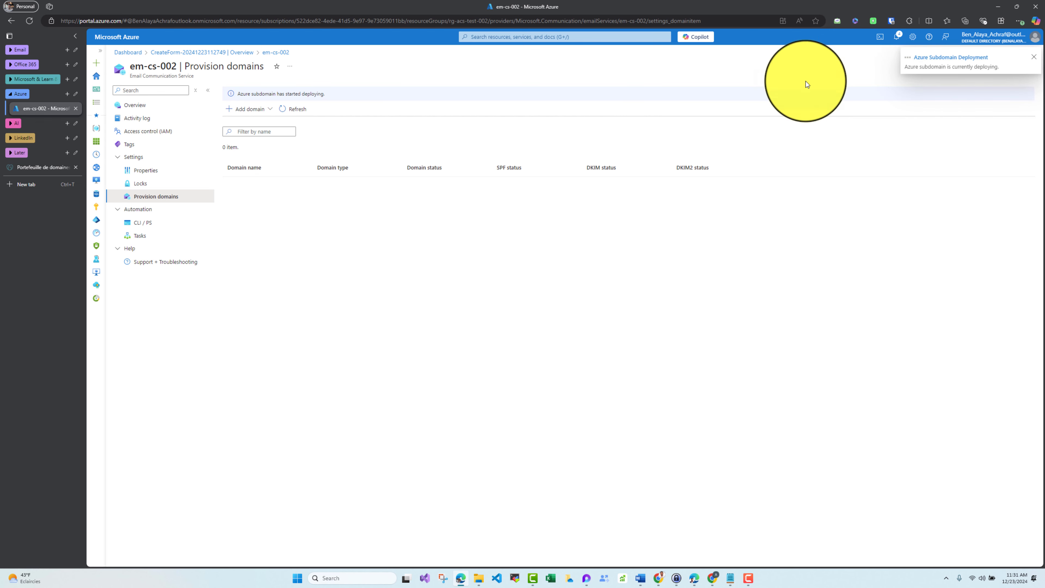
{"action": "left_click", "coordinate": [305, 114]}
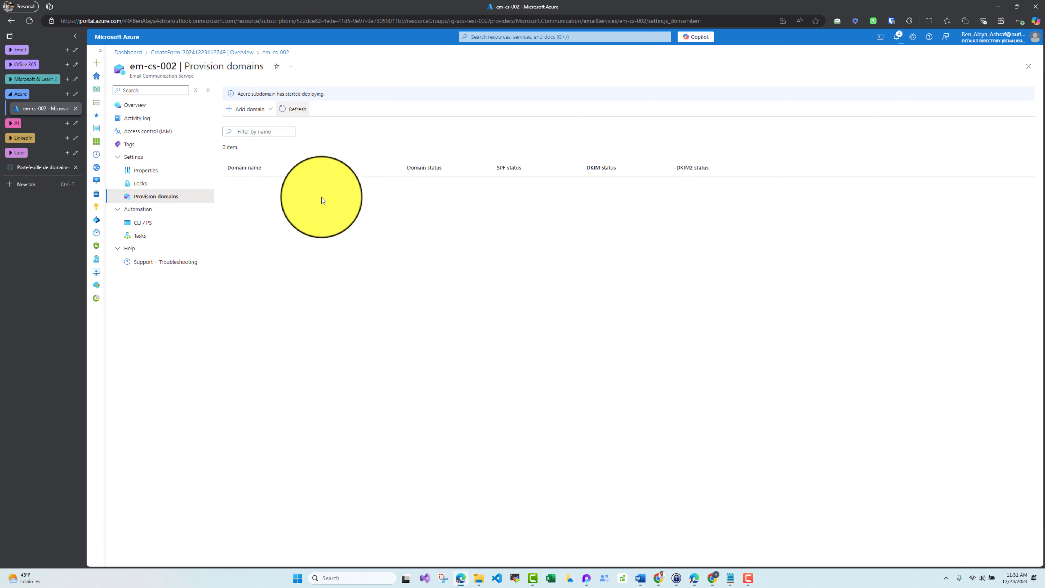
{"action": "left_click", "coordinate": [305, 109]}
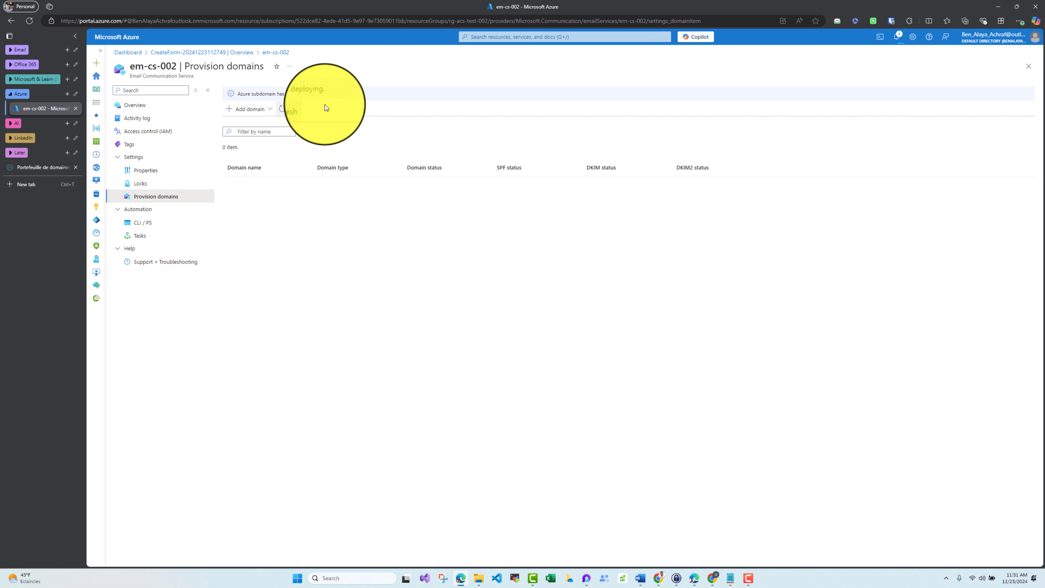
{"action": "left_click", "coordinate": [301, 110]}
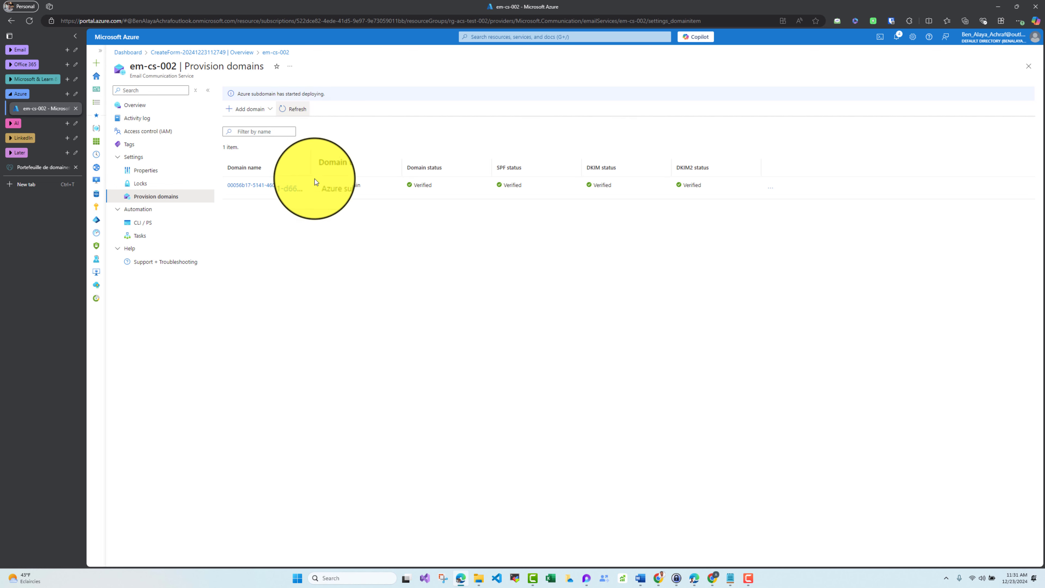
Widen the domain name column, examine the Azure subdomain's overview and properties, and return to the provisioned domains list
{"action": "left_click_drag", "start_coordinate": [313, 168], "coordinate": [406, 167]}
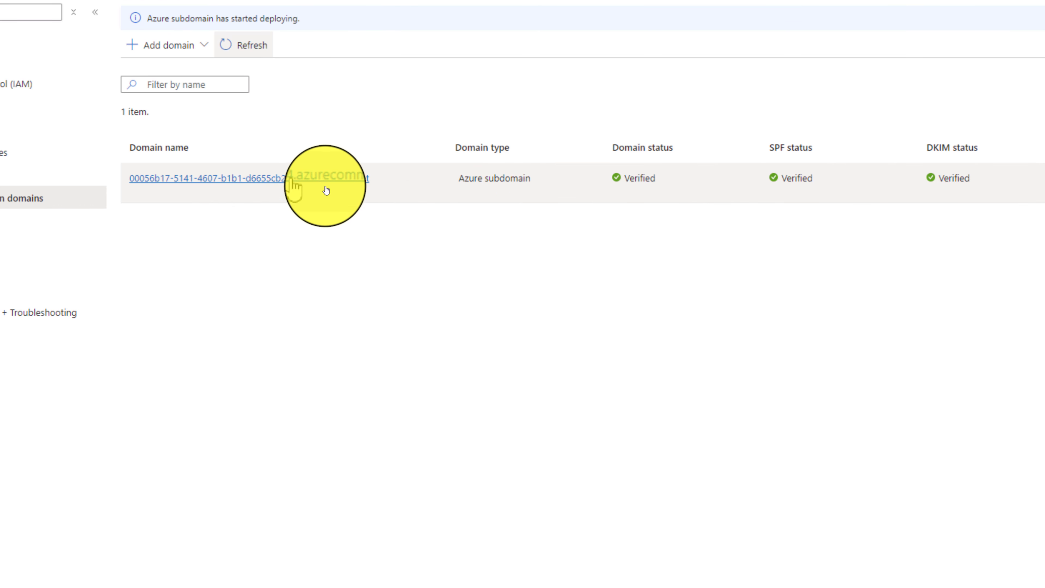
{"action": "left_click", "coordinate": [247, 180]}
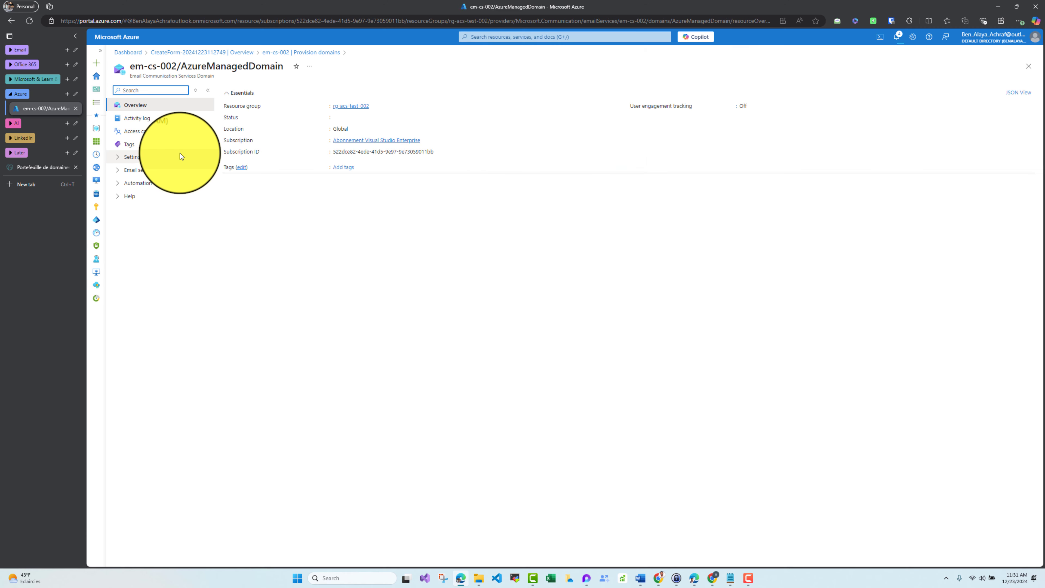
{"action": "left_click", "coordinate": [606, 170]}
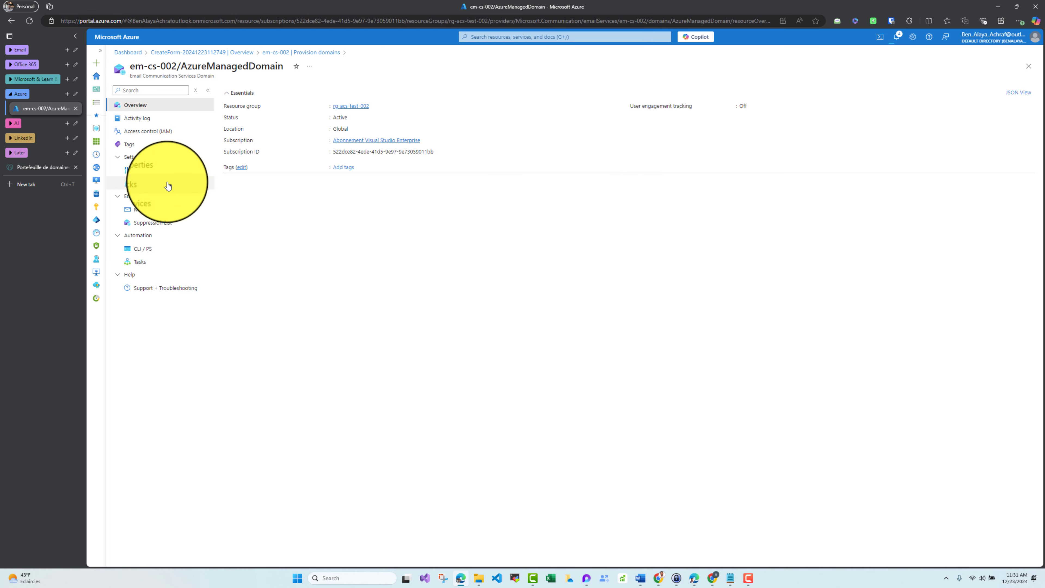
{"action": "left_click", "coordinate": [167, 175]}
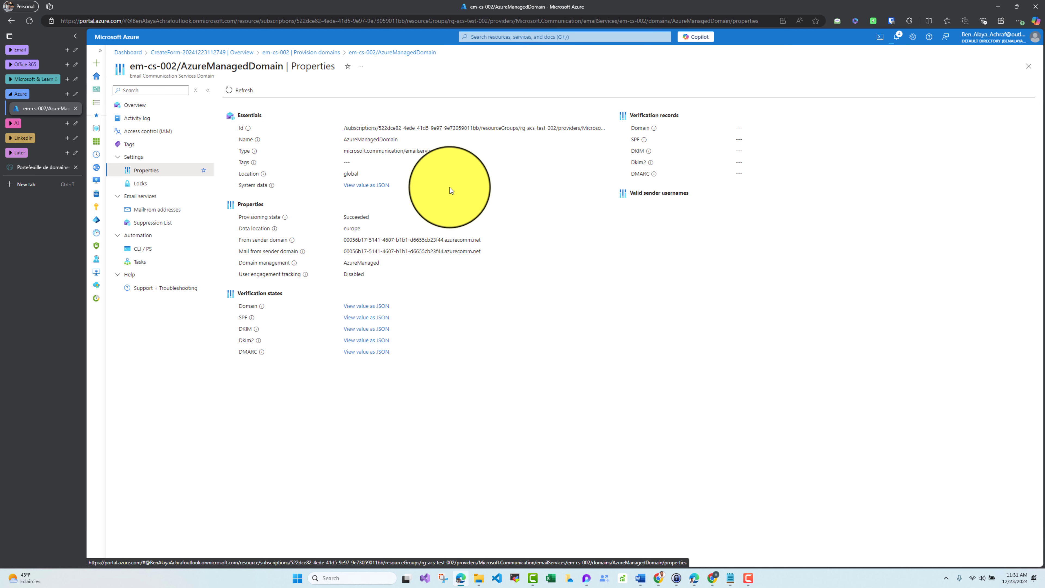
{"action": "left_click", "coordinate": [1028, 66]}
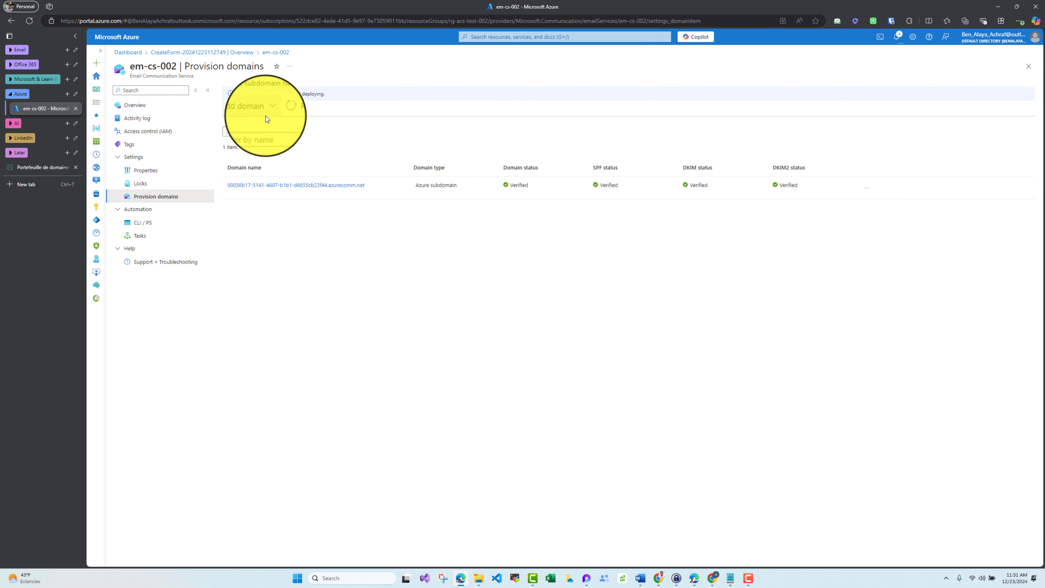
Add the custom domain ihelpyoutodo.com to the email communication service and refresh the provisioned domains list
{"action": "left_click", "coordinate": [265, 118]}
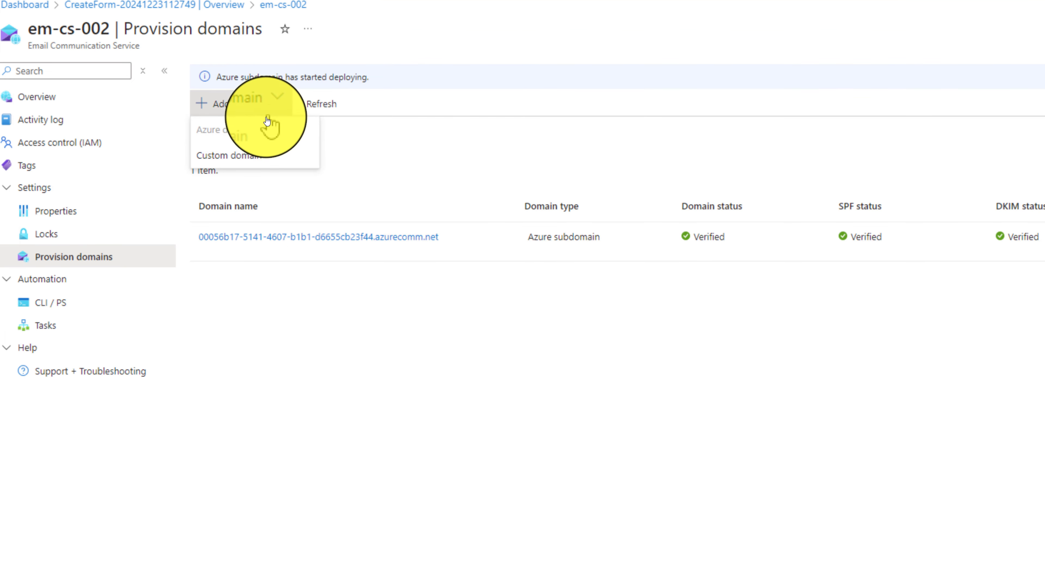
{"action": "left_click", "coordinate": [263, 144]}
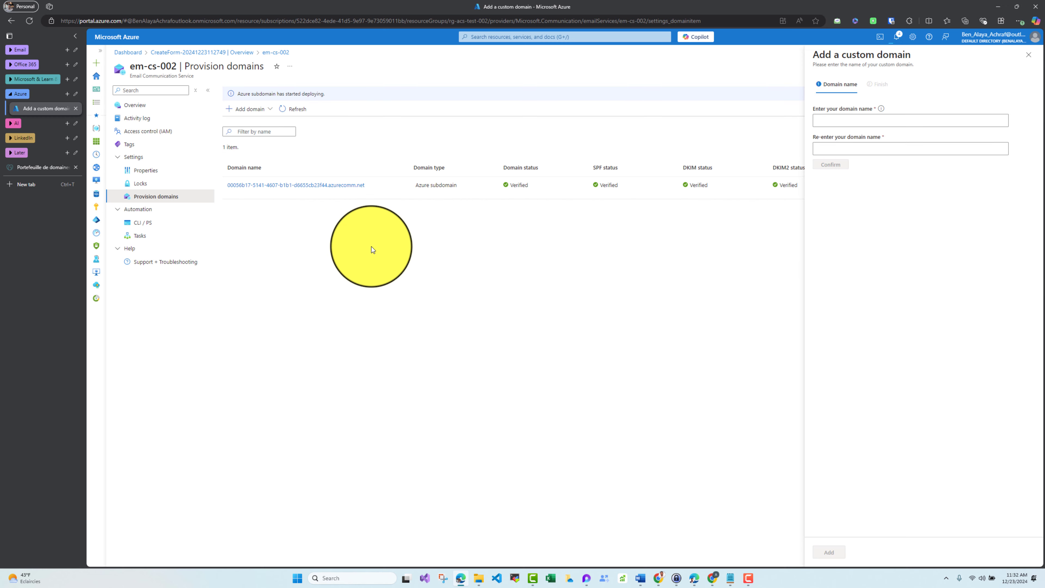
{"action": "left_click", "coordinate": [836, 120]}
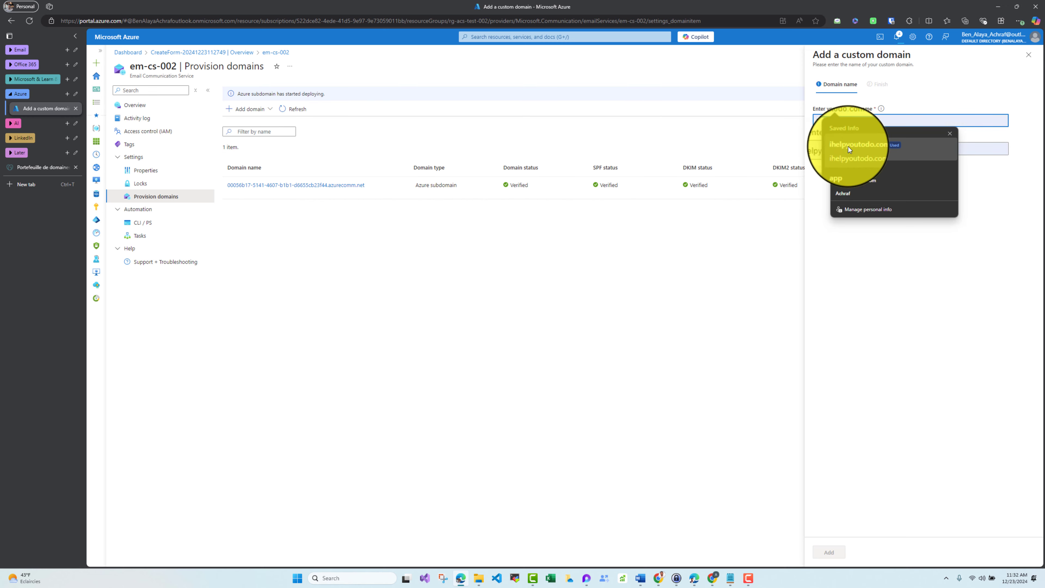
{"action": "left_click", "coordinate": [861, 159]}
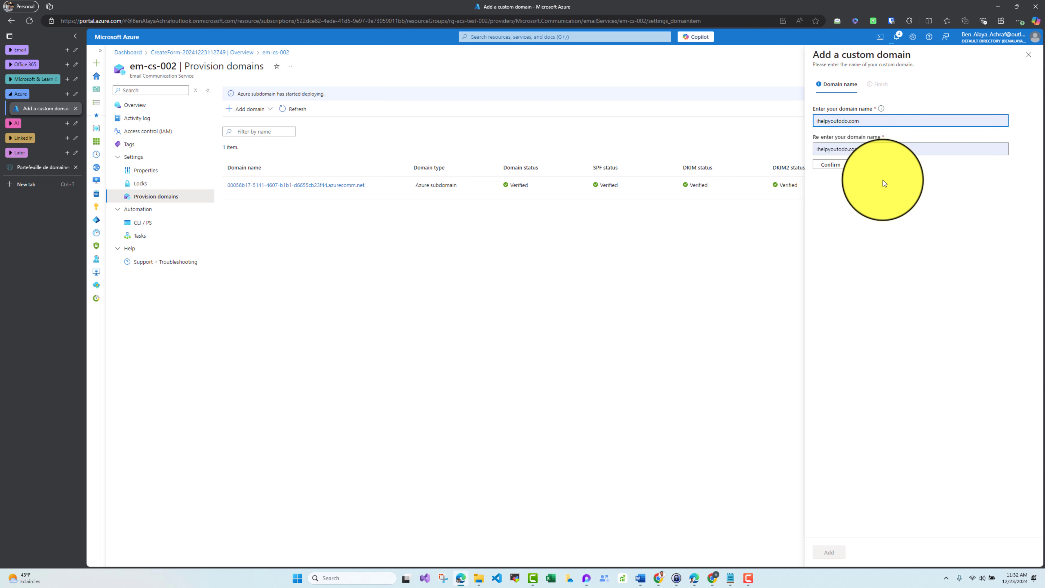
{"action": "left_click", "coordinate": [836, 167]}
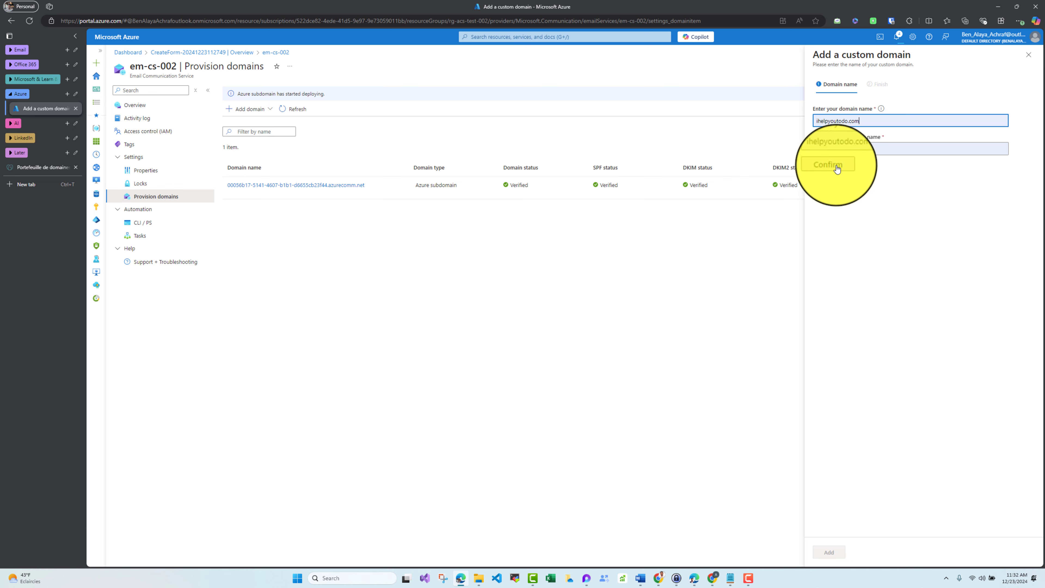
{"action": "left_click", "coordinate": [829, 552]}
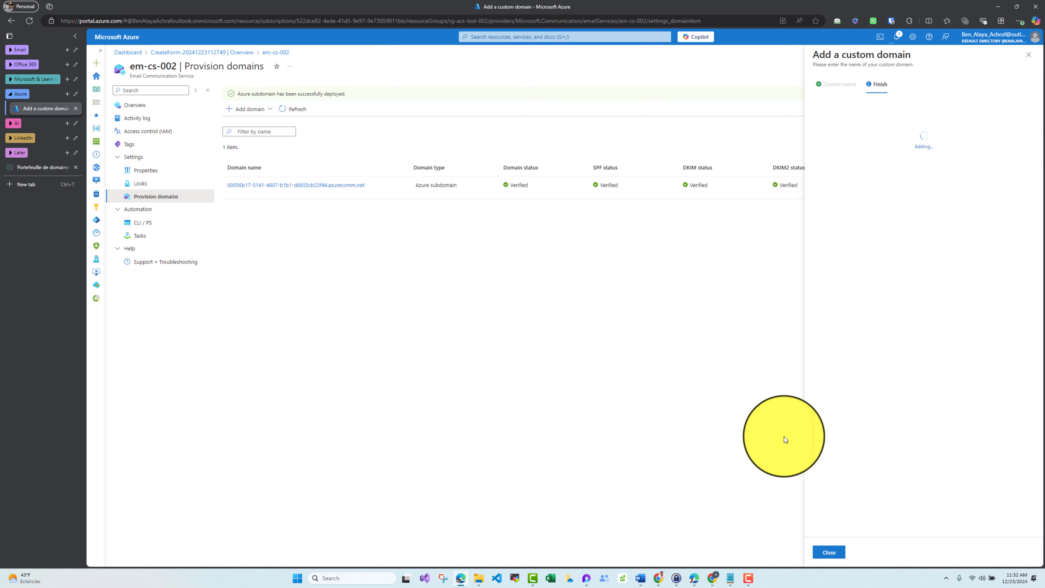
{"action": "left_click", "coordinate": [830, 552]}
{"action": "left_click", "coordinate": [303, 108]}
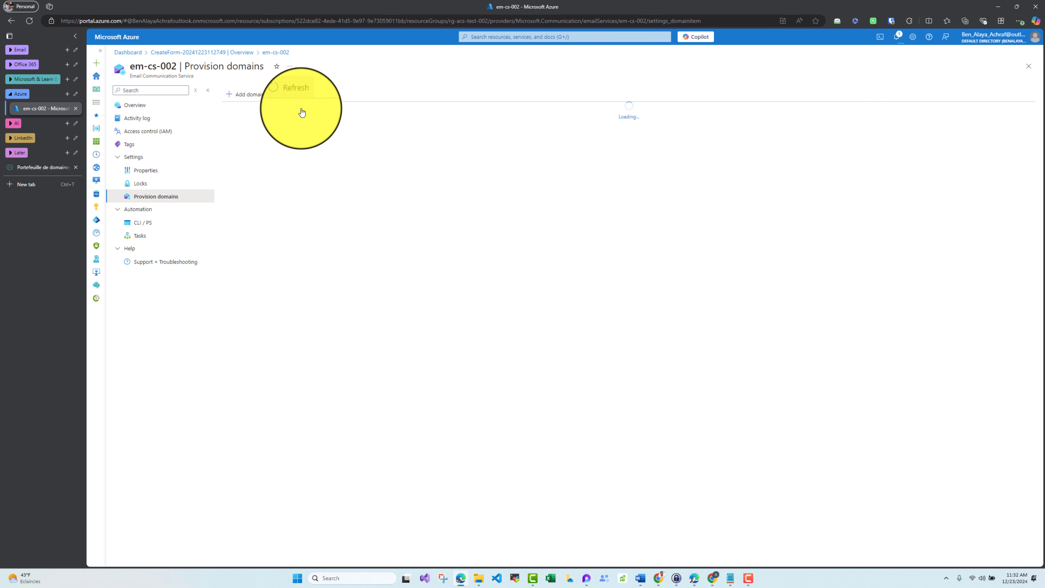
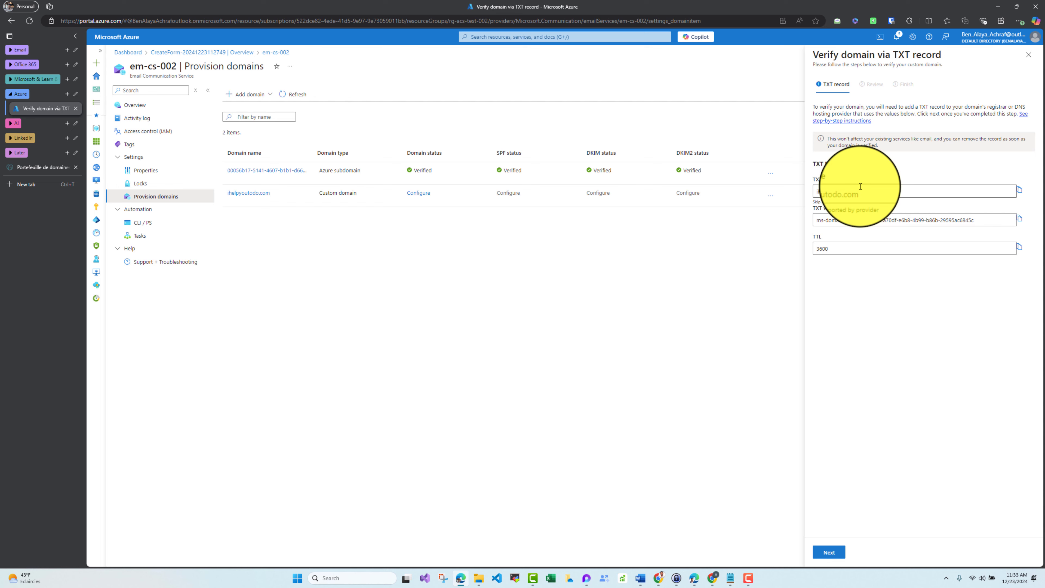
In the GoDaddy DNS records of ihelpyoutodo.com, start a new TXT record named ihelpyoutodo.com, as given in Azure's domain verification
{"action": "left_click", "coordinate": [48, 167]}
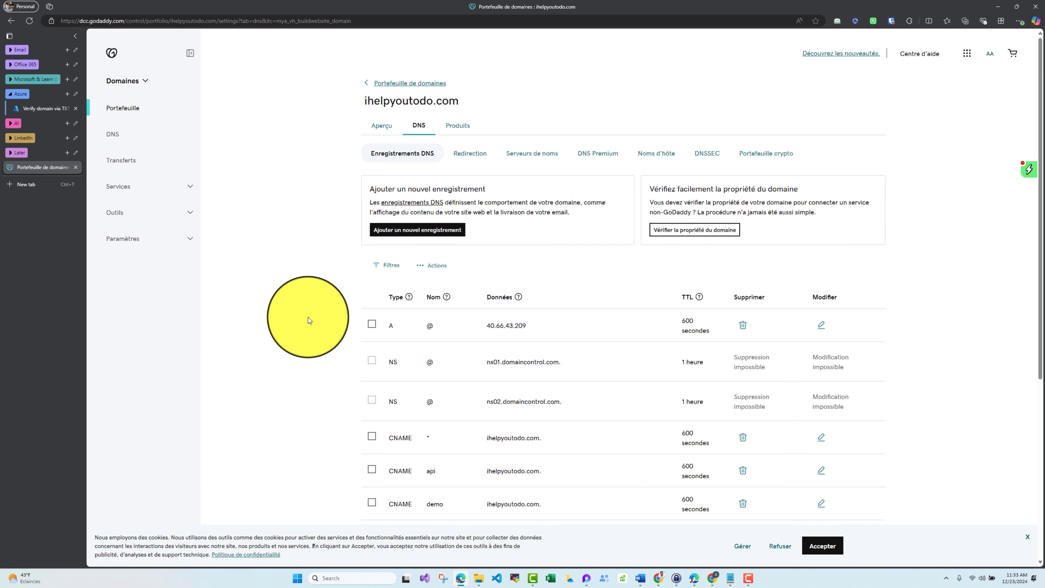
{"action": "scroll", "coordinate": [310, 321], "scroll_direction": "down", "scroll_amount": 5}
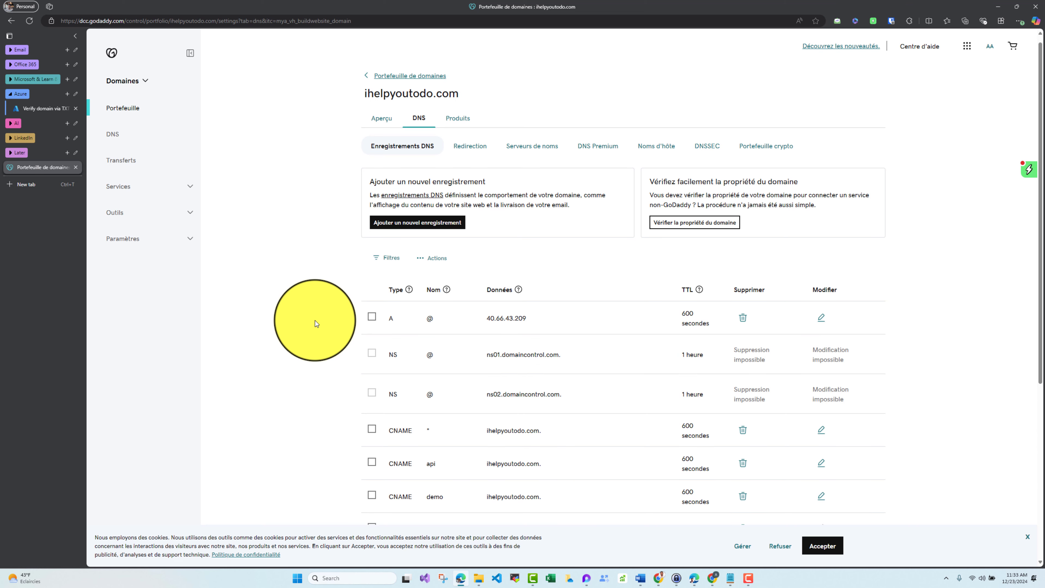
{"action": "scroll", "coordinate": [315, 323], "scroll_direction": "up", "scroll_amount": 5}
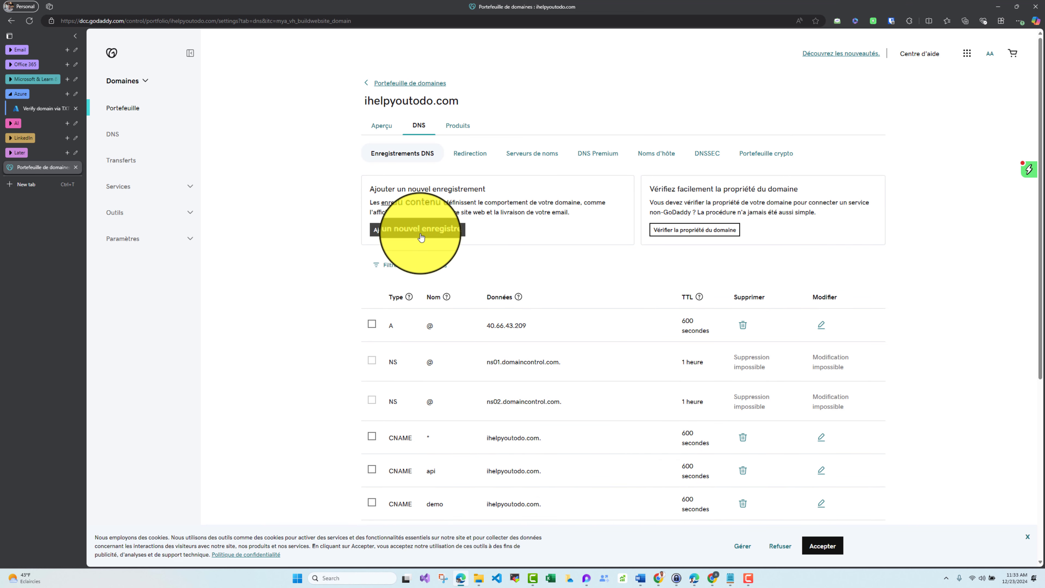
{"action": "left_click", "coordinate": [420, 232]}
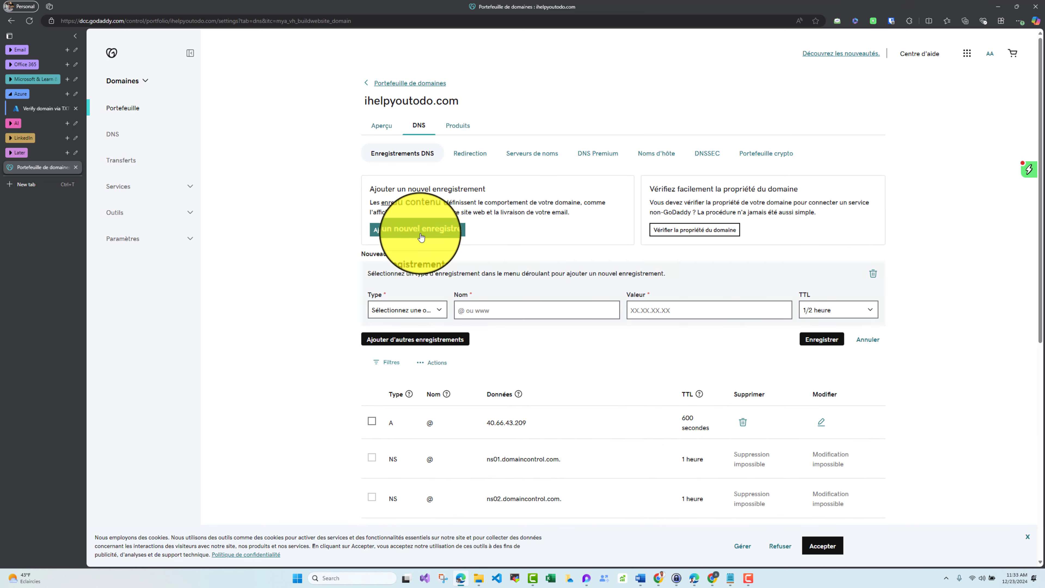
{"action": "left_click", "coordinate": [41, 108]}
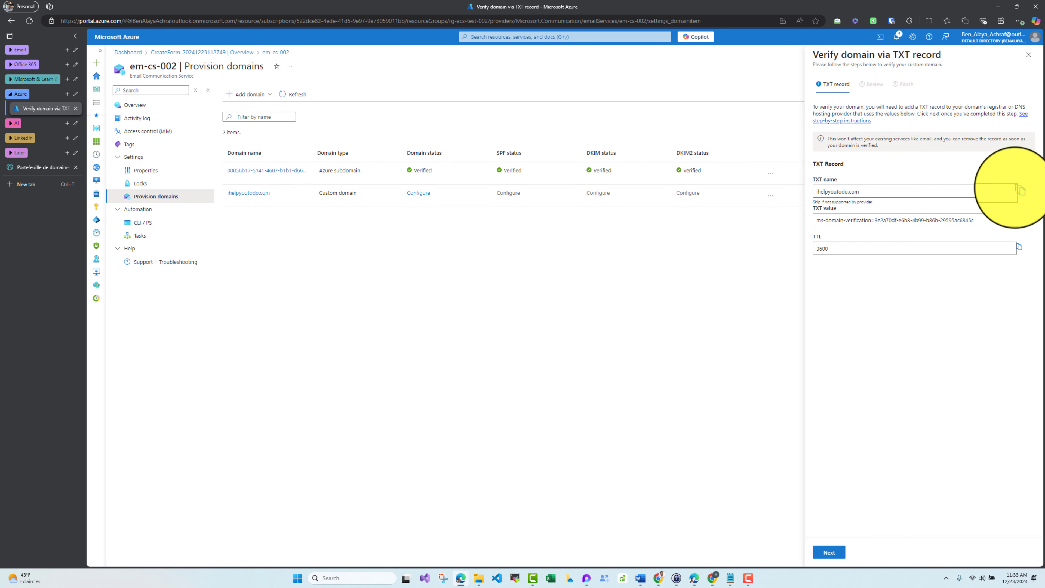
{"action": "left_click", "coordinate": [41, 167]}
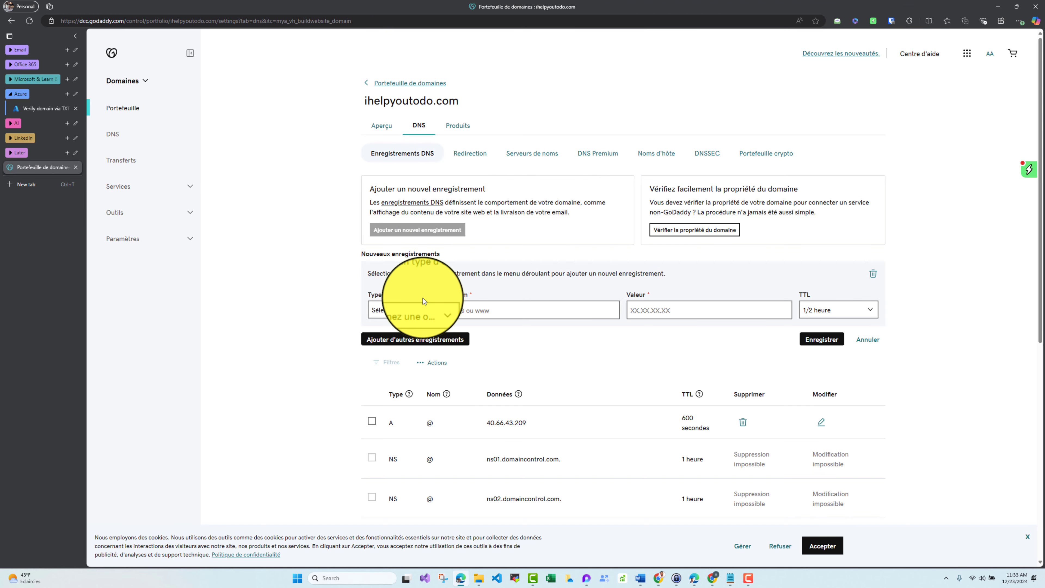
{"action": "left_click", "coordinate": [423, 309]}
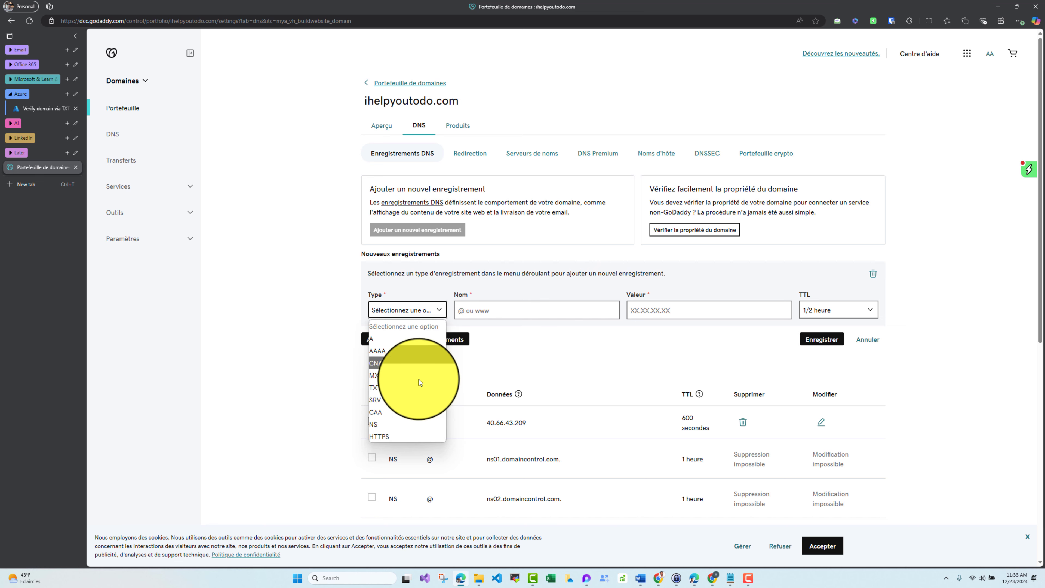
{"action": "left_click", "coordinate": [419, 387]}
{"action": "left_click", "coordinate": [478, 310]}
{"action": "left_click", "coordinate": [501, 334]}
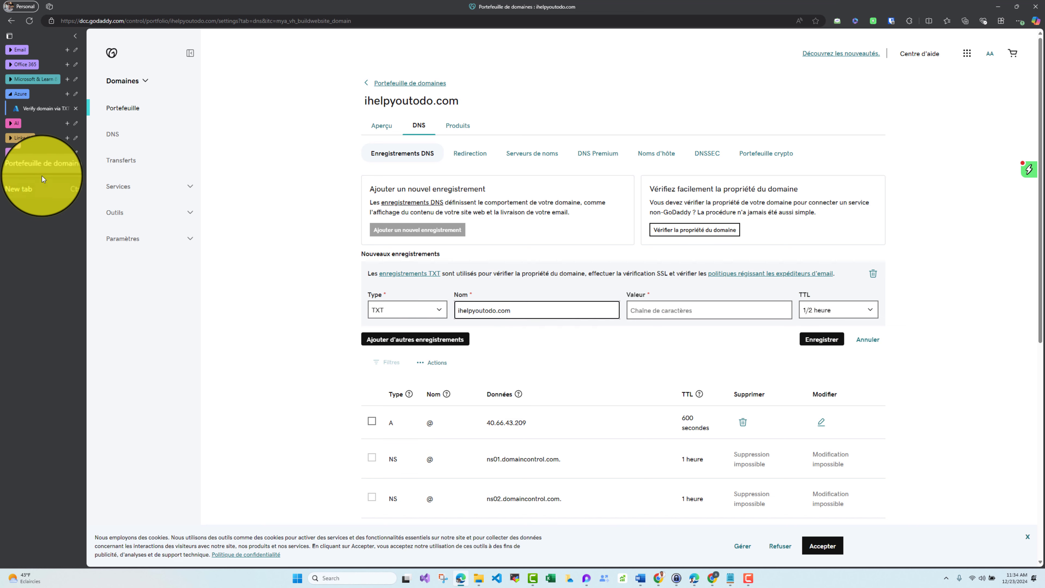
Copy the TXT verification value from Azure into the GoDaddy record's value, save the record and confirm the DNS update
{"action": "left_click", "coordinate": [41, 108]}
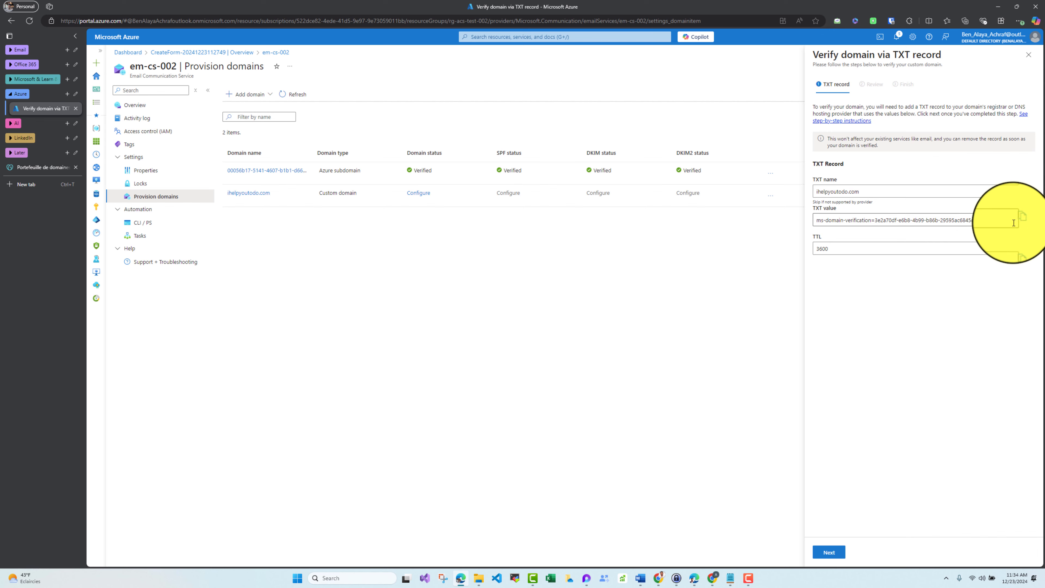
{"action": "left_click", "coordinate": [41, 167]}
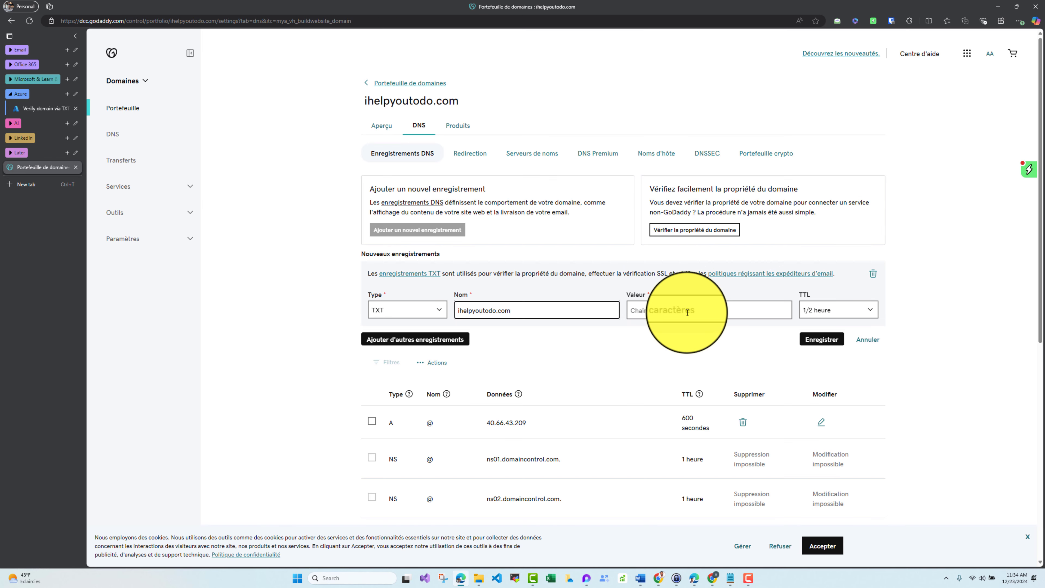
{"action": "left_click", "coordinate": [670, 314]}
{"action": "key", "text": "ctrl+v"}
{"action": "left_click", "coordinate": [822, 339]}
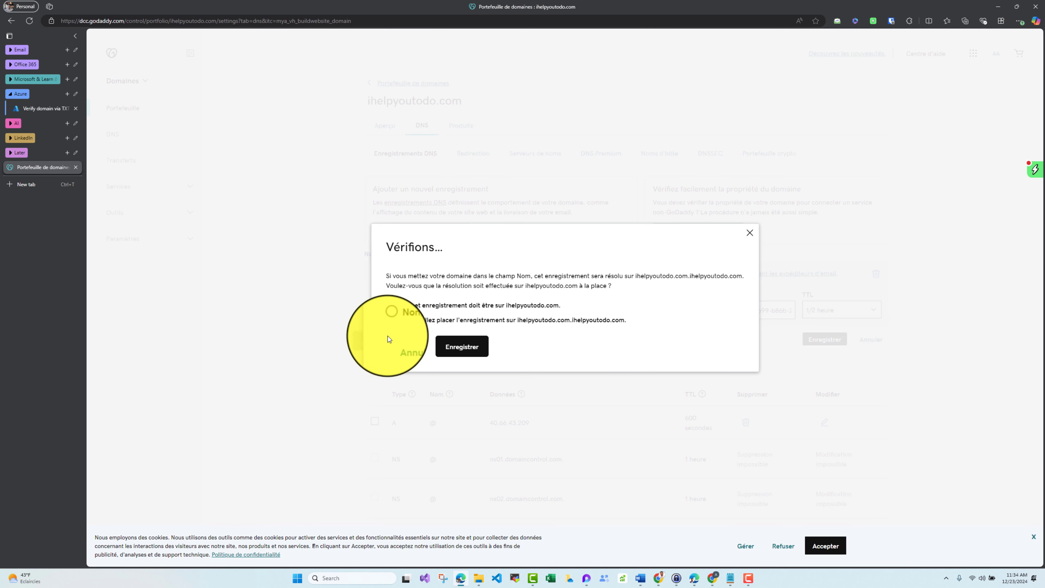
{"action": "left_click", "coordinate": [442, 346]}
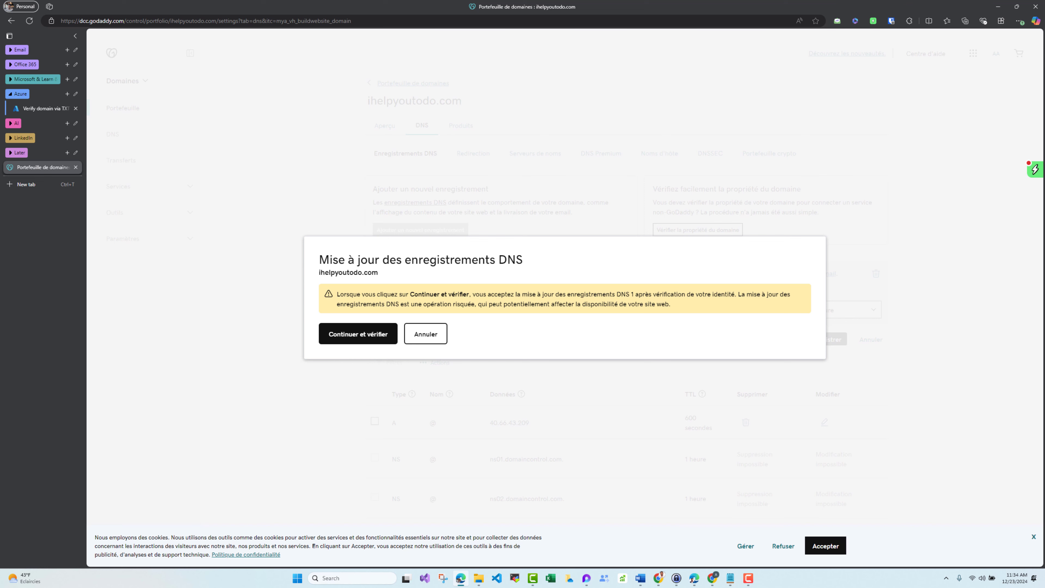
{"action": "left_click", "coordinate": [358, 334]}
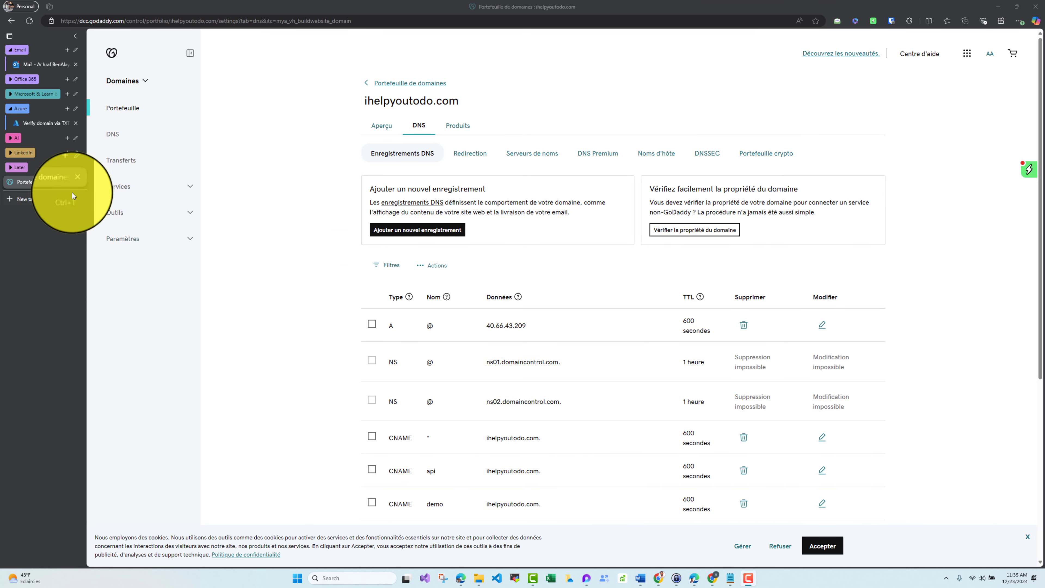
Back in Azure, complete the TXT record verification for ihelpyoutodo.com and refresh the provisioned domains' status
{"action": "left_click", "coordinate": [45, 124]}
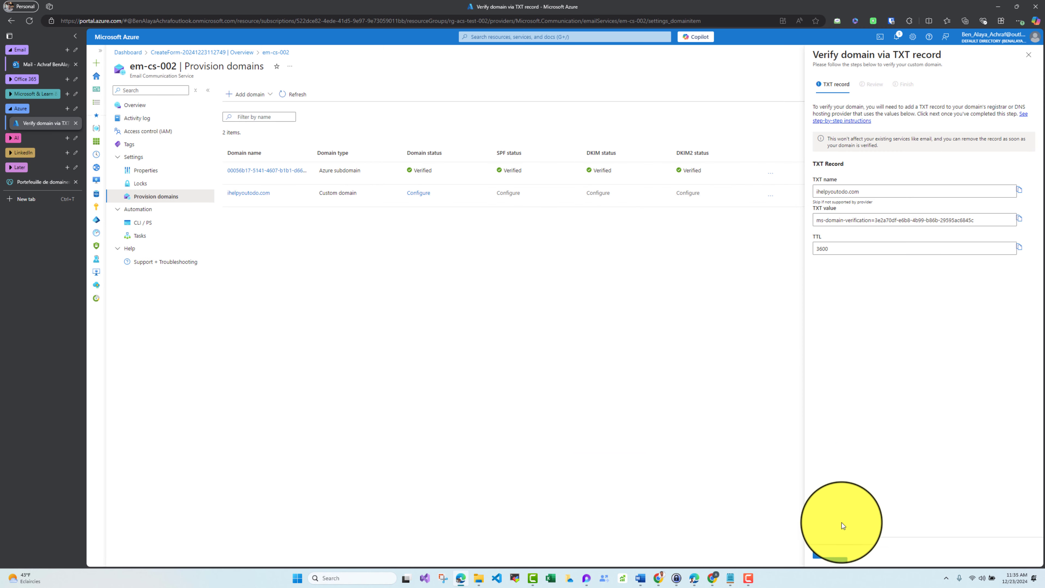
{"action": "left_click", "coordinate": [829, 553]}
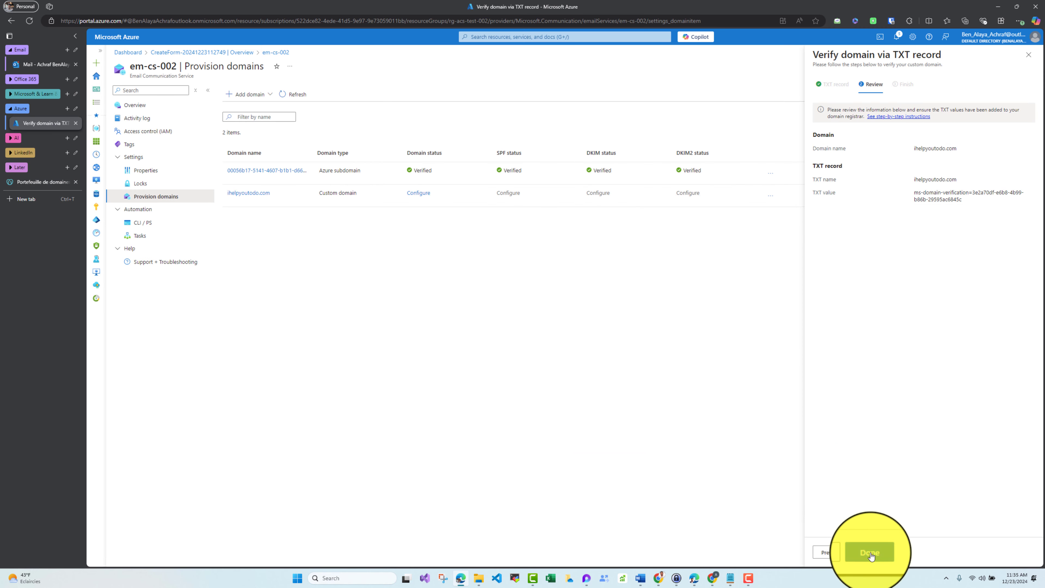
{"action": "left_click", "coordinate": [870, 553]}
{"action": "left_click", "coordinate": [829, 553]}
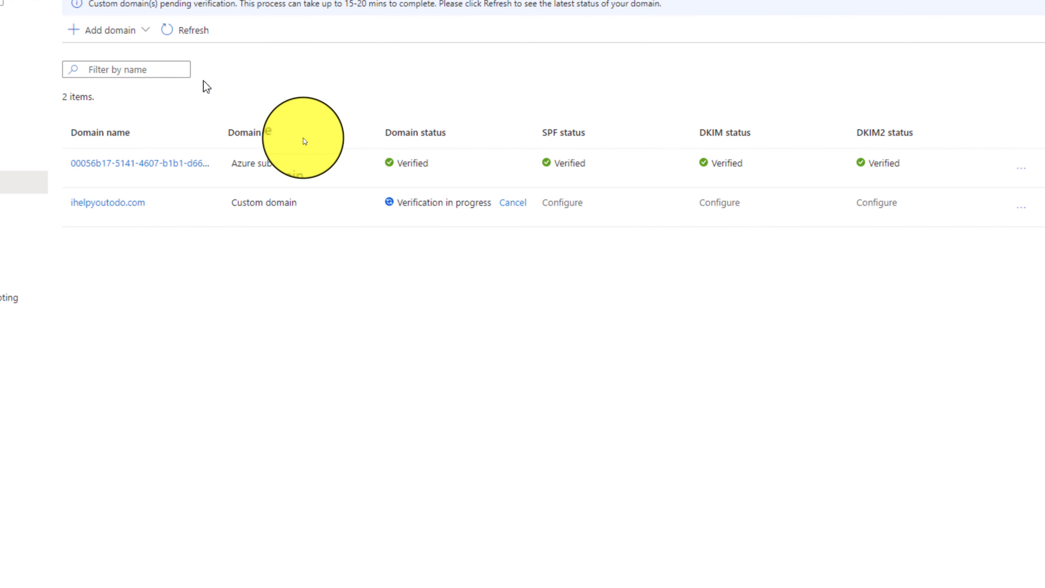
{"action": "left_click", "coordinate": [197, 35]}
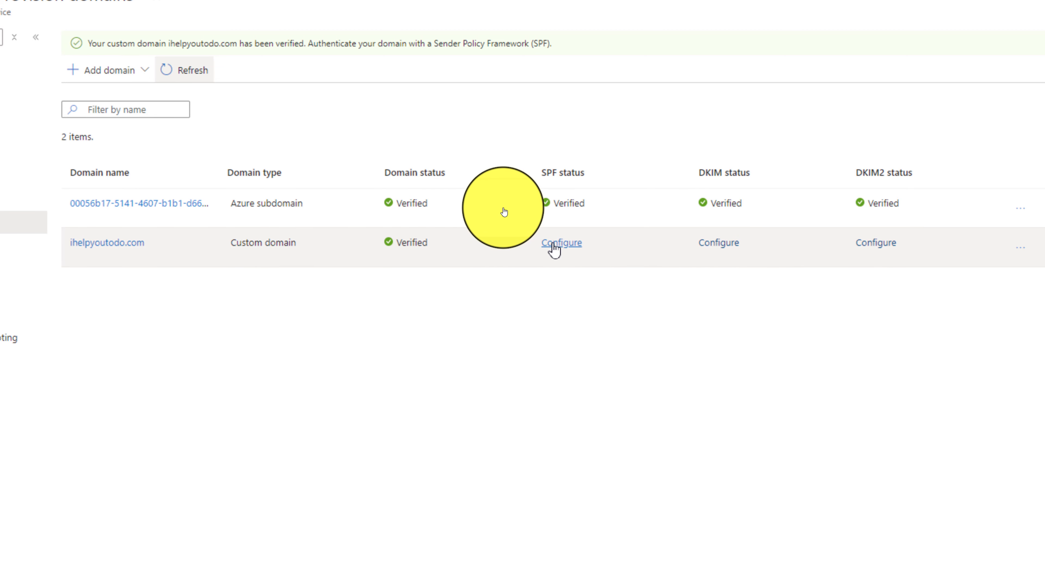
Open the SPF configuration of ihelpyoutodo.com and review the SPF, DKIM and DKIM2 records to add at the DNS provider
{"action": "left_click", "coordinate": [541, 243]}
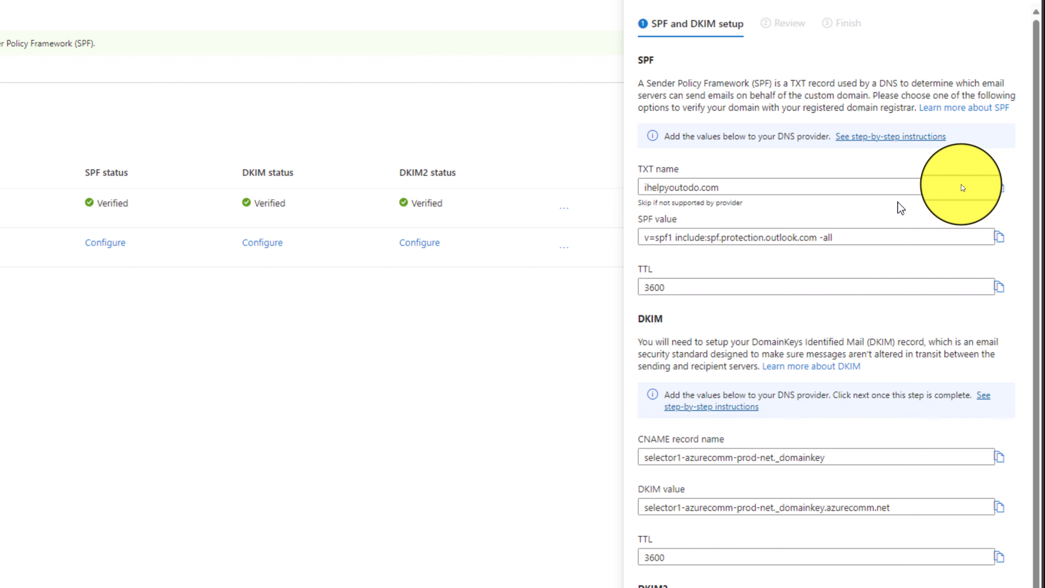
{"action": "scroll", "coordinate": [864, 333], "scroll_direction": "down", "scroll_amount": 1}
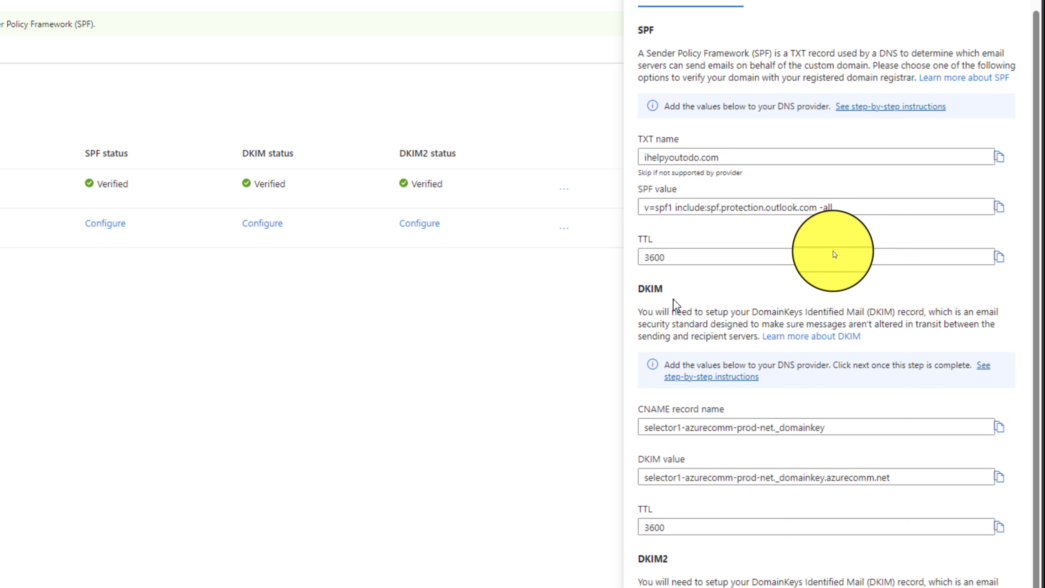
{"action": "scroll", "coordinate": [833, 250], "scroll_direction": "down", "scroll_amount": 1}
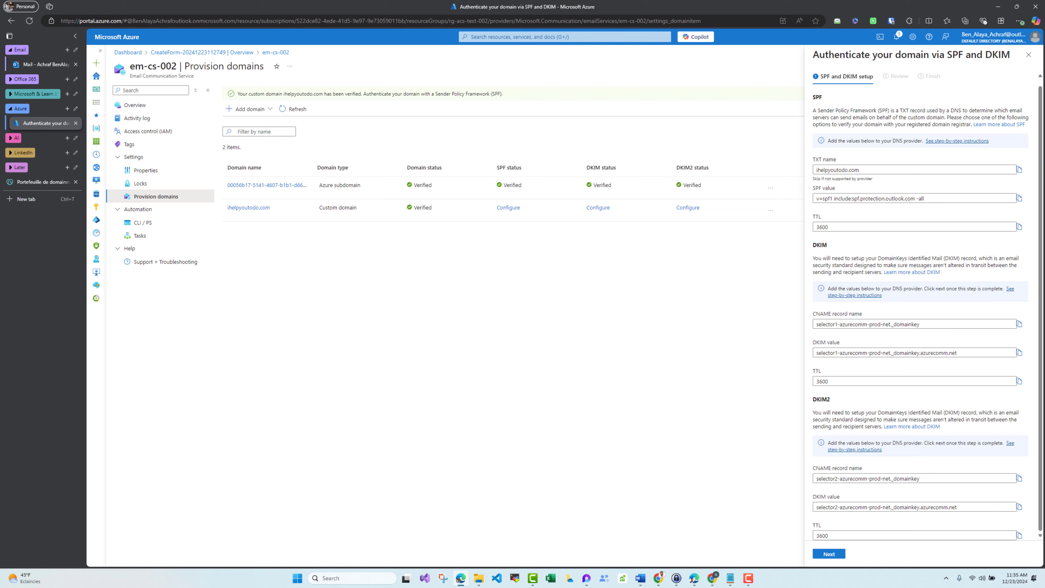
In GoDaddy, start a new TXT record for SPF with the name ihelpyoutodo.com
{"action": "left_click", "coordinate": [41, 183]}
{"action": "left_click", "coordinate": [419, 229]}
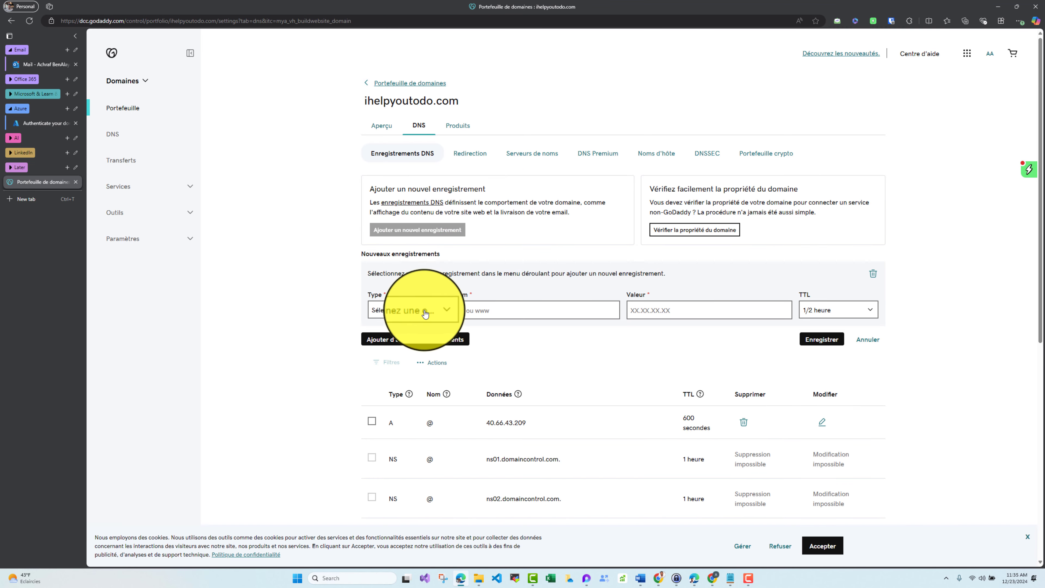
{"action": "left_click", "coordinate": [416, 310]}
{"action": "left_click", "coordinate": [396, 398]}
{"action": "left_click", "coordinate": [465, 310]}
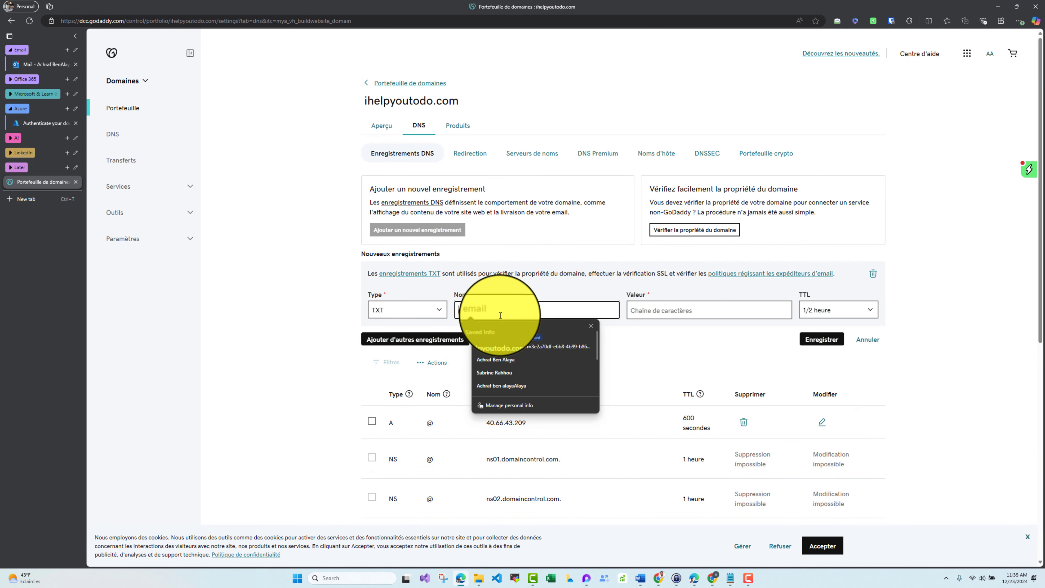
{"action": "left_click", "coordinate": [493, 350]}
Copy the SPF value v=spf1 include:spf.protection.outlook.com -all from Azure into the new GoDaddy TXT record's value
{"action": "left_click", "coordinate": [43, 123]}
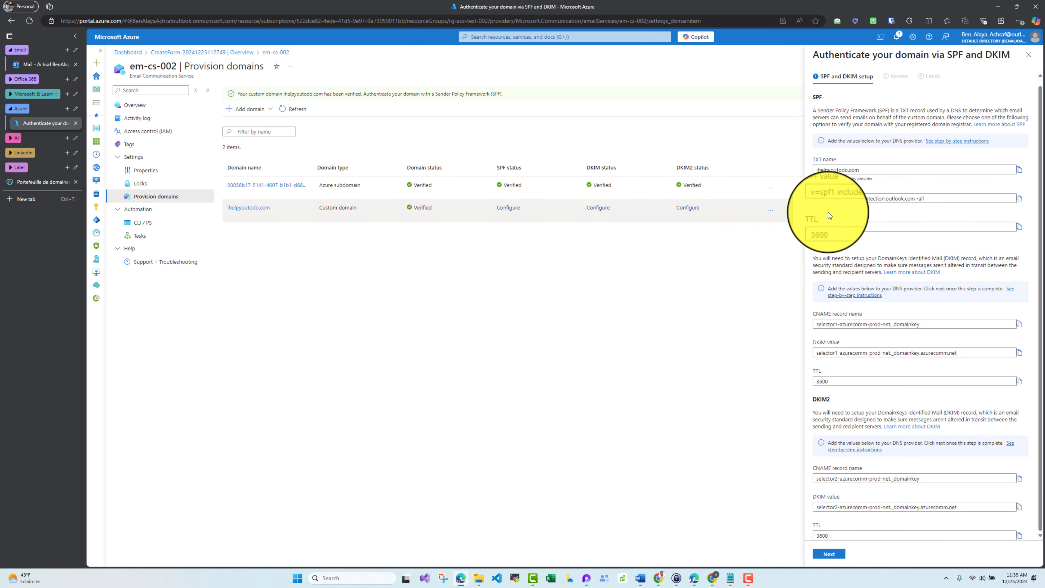
{"action": "left_click", "coordinate": [1019, 199]}
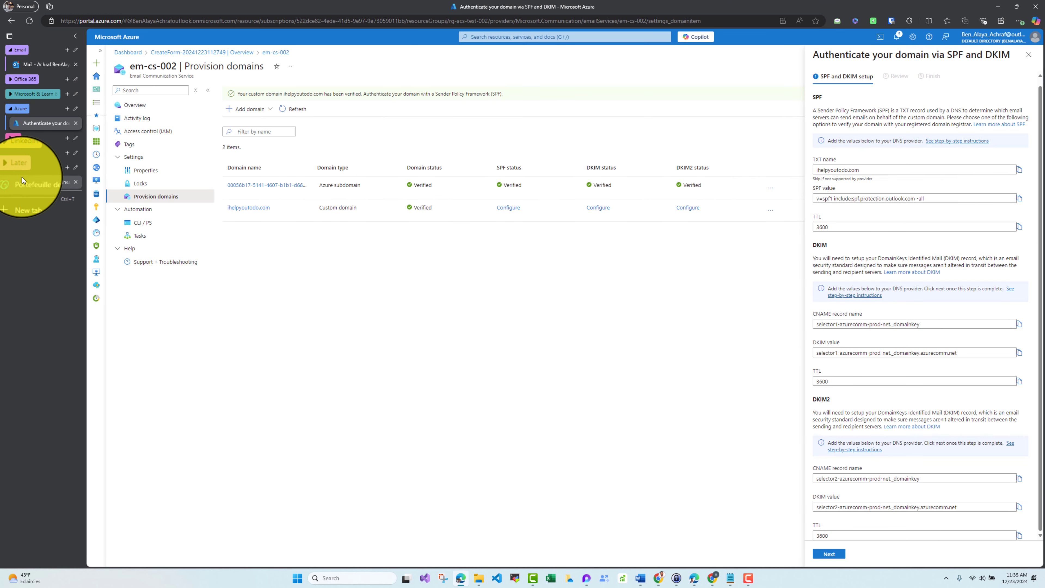
{"action": "left_click", "coordinate": [37, 182]}
{"action": "left_click", "coordinate": [709, 311]}
{"action": "key", "text": "ctrl+v"}
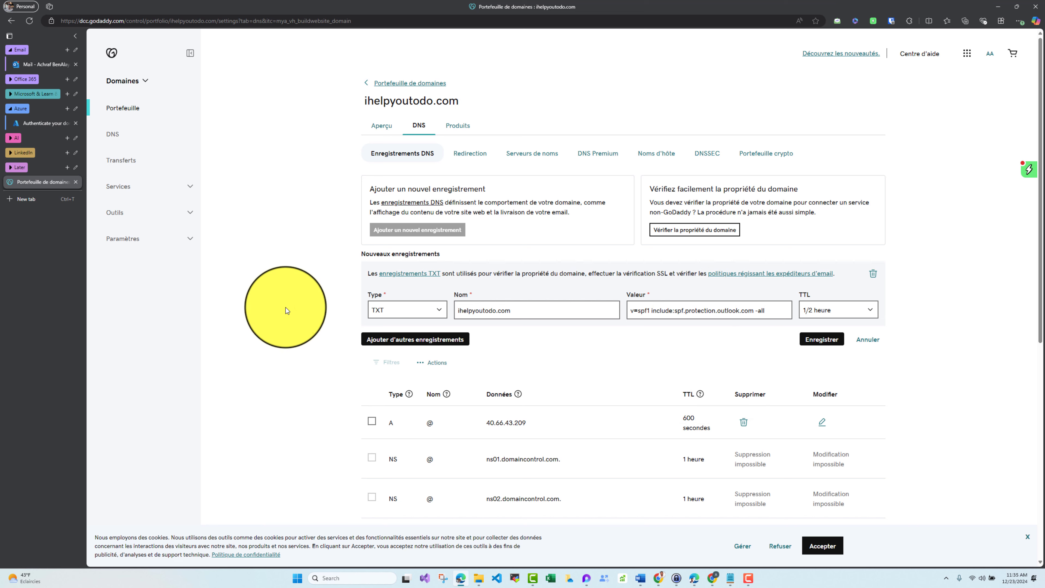
Add a second new record of type CNAME in GoDaddy, named selector1-azurecomm-prod-net._domainkey as copied from Azure's DKIM section
{"action": "left_click", "coordinate": [414, 340]}
{"action": "left_click", "coordinate": [404, 382]}
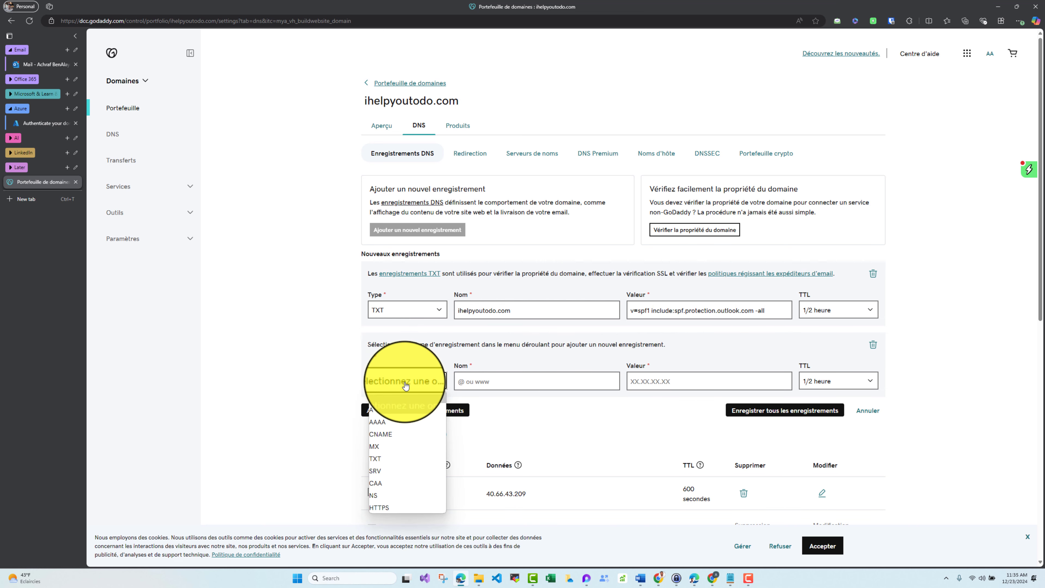
{"action": "left_click", "coordinate": [395, 434]}
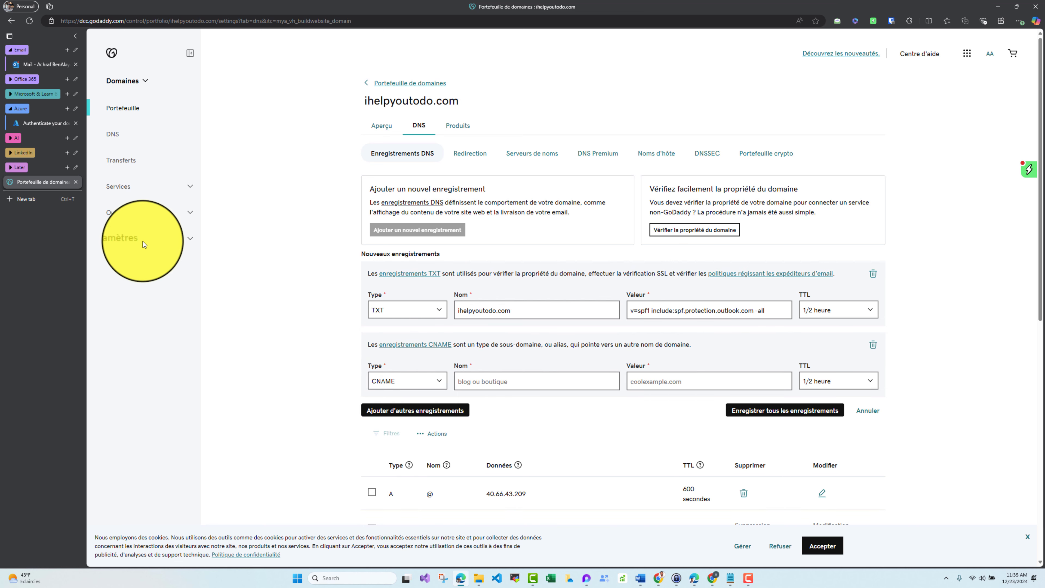
{"action": "left_click", "coordinate": [44, 123]}
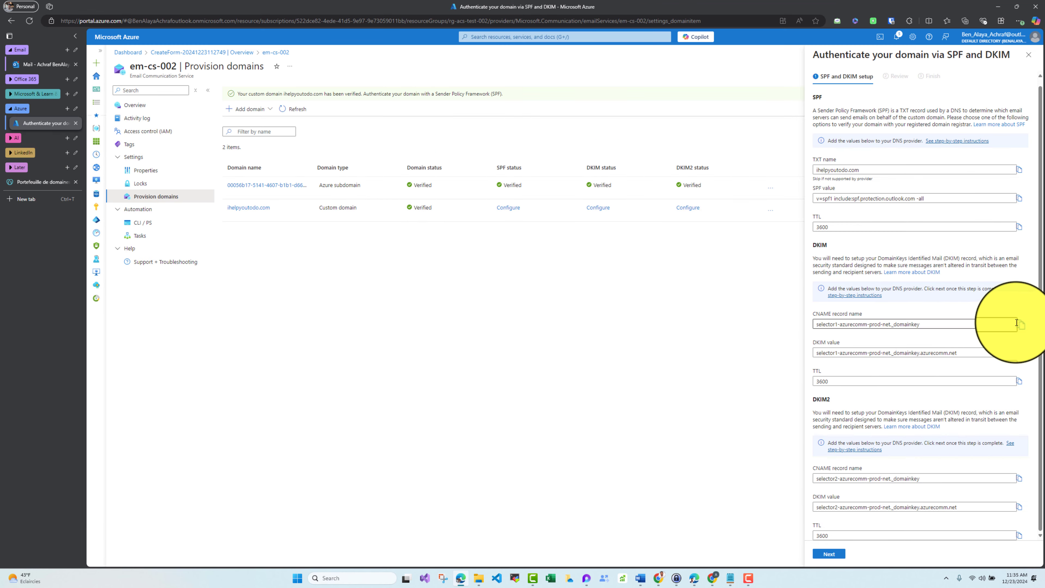
{"action": "left_click", "coordinate": [44, 182]}
{"action": "left_click", "coordinate": [477, 382]}
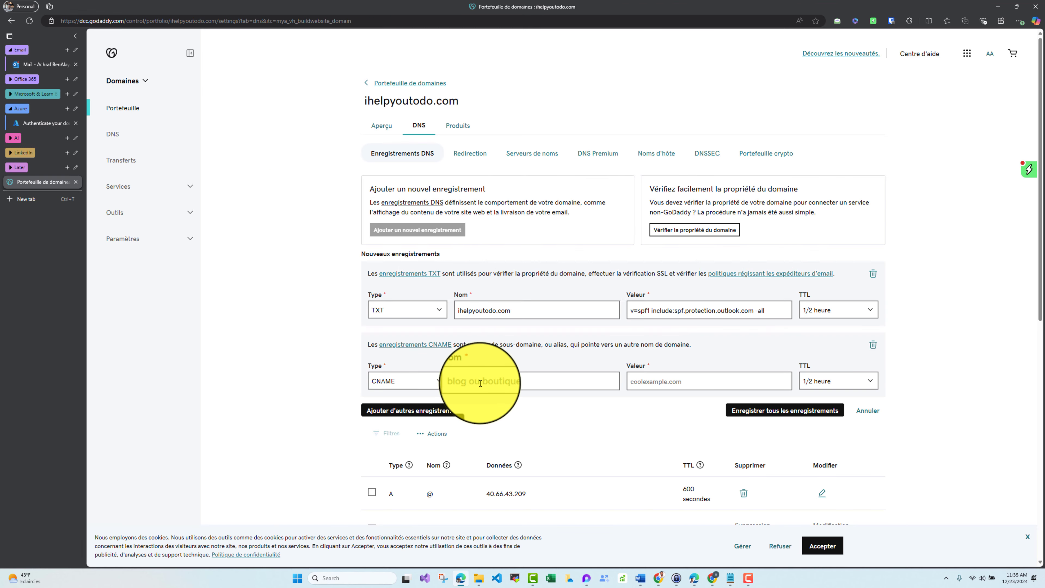
{"action": "key", "text": "ctrl+v"}
Copy the DKIM value selector1-azurecomm-prod-net._domainkey.azurecomm.net from Azure into the GoDaddy CNAME record's value
{"action": "left_click", "coordinate": [38, 127]}
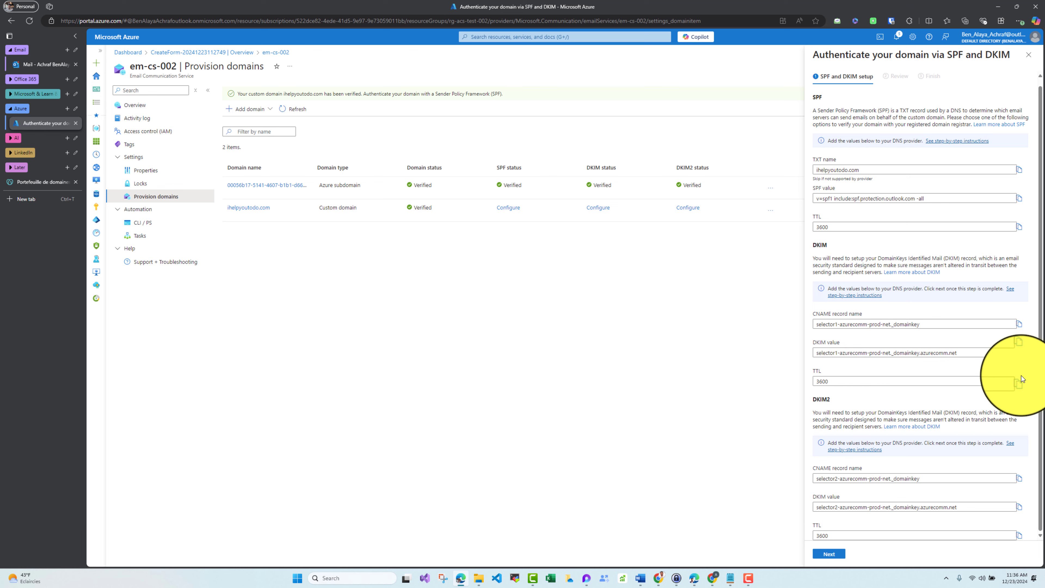
{"action": "left_click", "coordinate": [1020, 353]}
{"action": "left_click", "coordinate": [43, 181]}
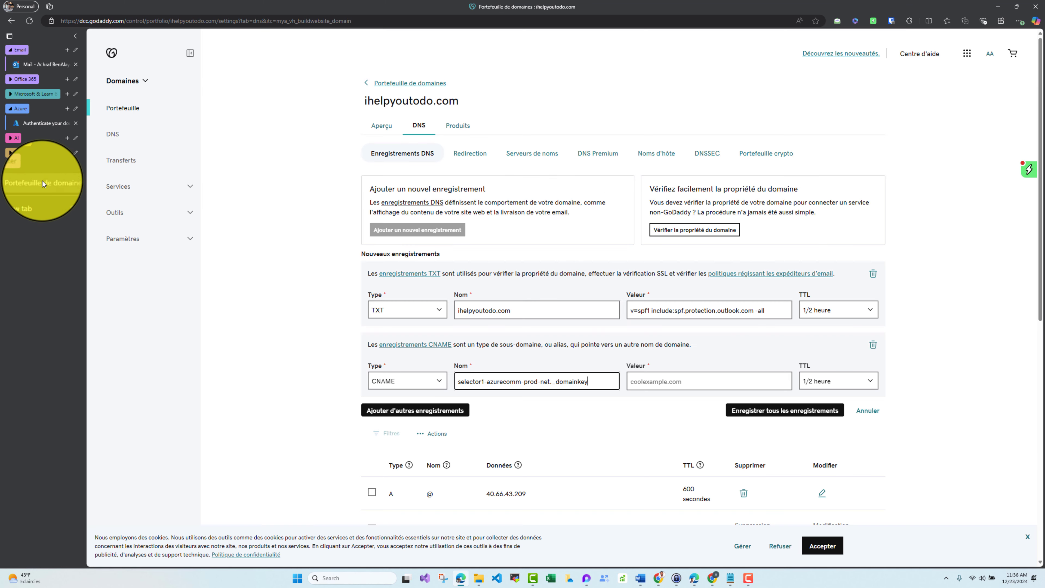
{"action": "left_click", "coordinate": [684, 378]}
{"action": "key", "text": "ctrl+v"}
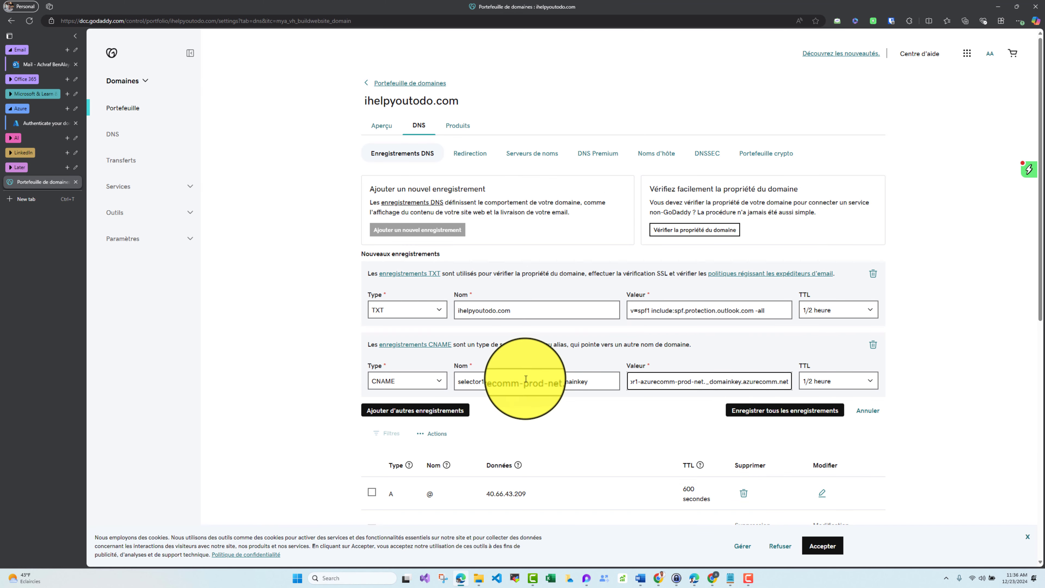
Add a third new record of type CNAME in GoDaddy, named selector2-azurecomm-prod-net._domainkey as copied from Azure's DKIM2 section
{"action": "left_click", "coordinate": [36, 122]}
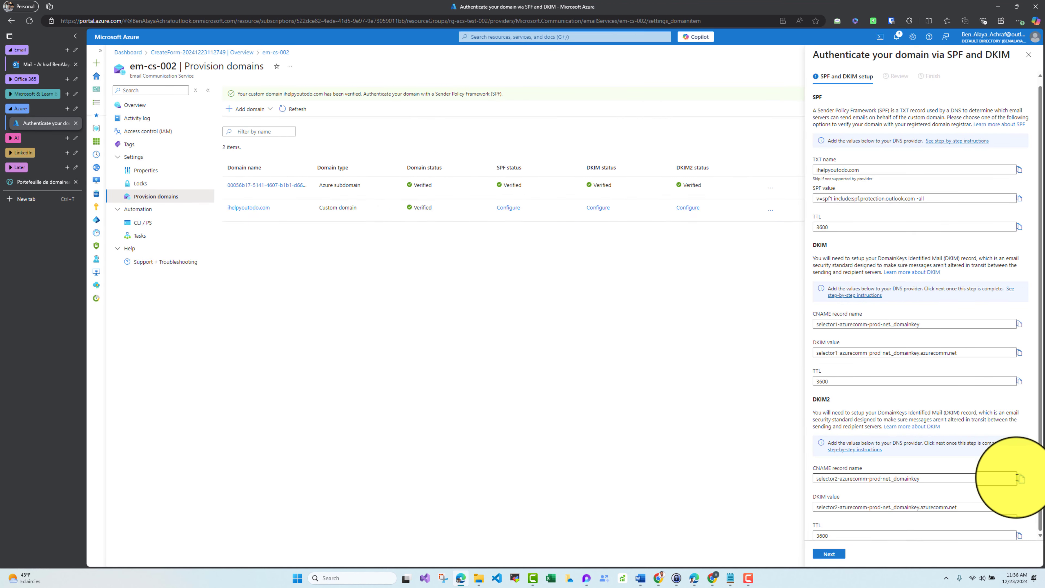
{"action": "left_click", "coordinate": [49, 181]}
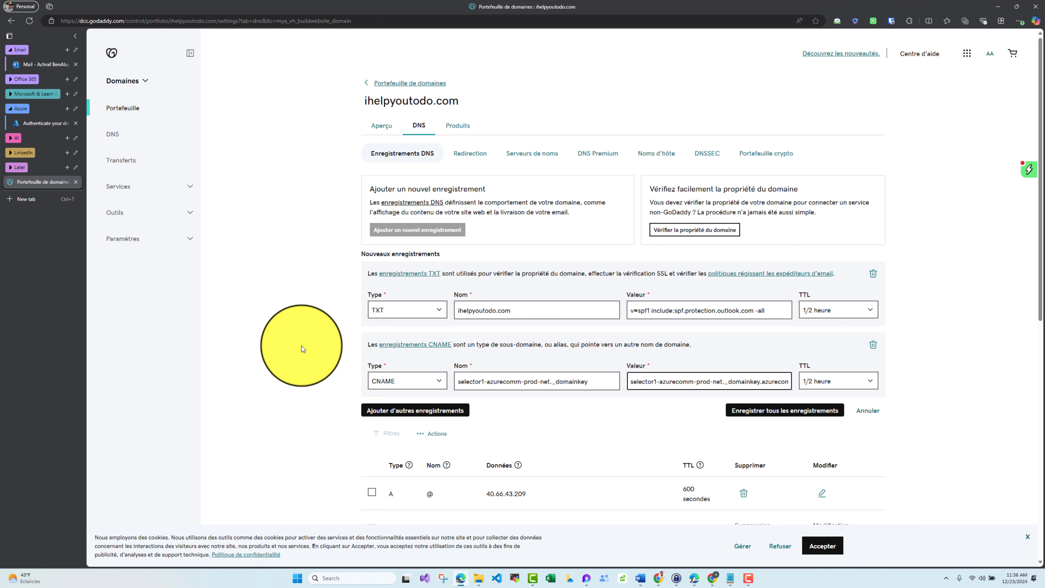
{"action": "left_click", "coordinate": [402, 415]}
{"action": "left_click", "coordinate": [408, 453]}
{"action": "left_click", "coordinate": [392, 355]}
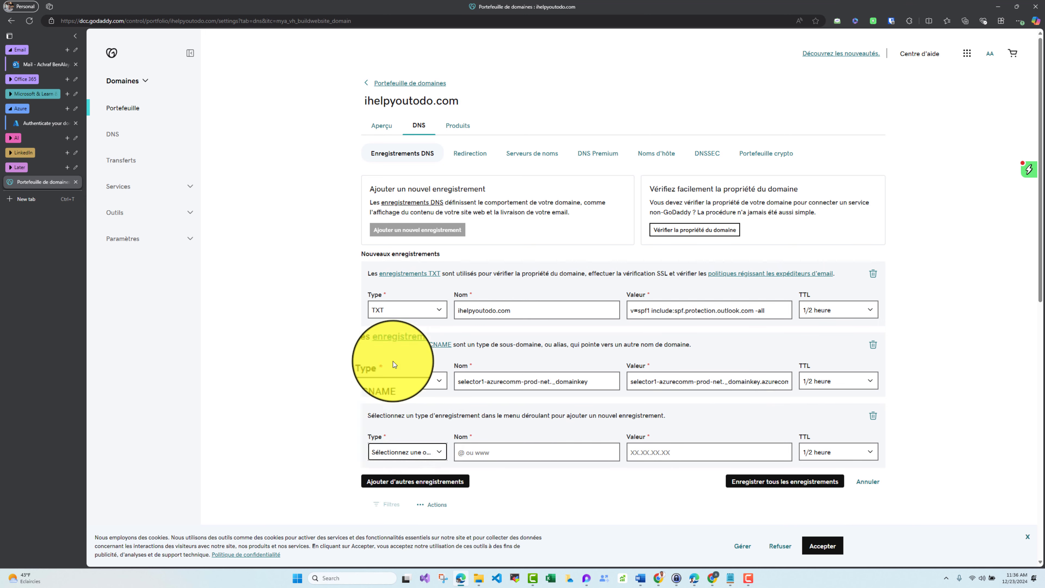
{"action": "left_click", "coordinate": [46, 126]}
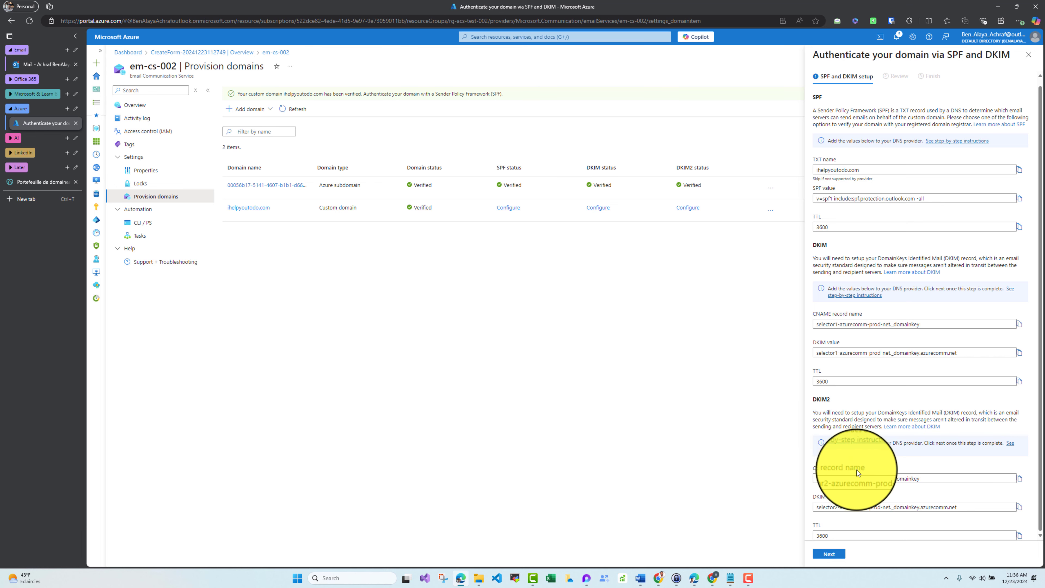
{"action": "left_click", "coordinate": [57, 186]}
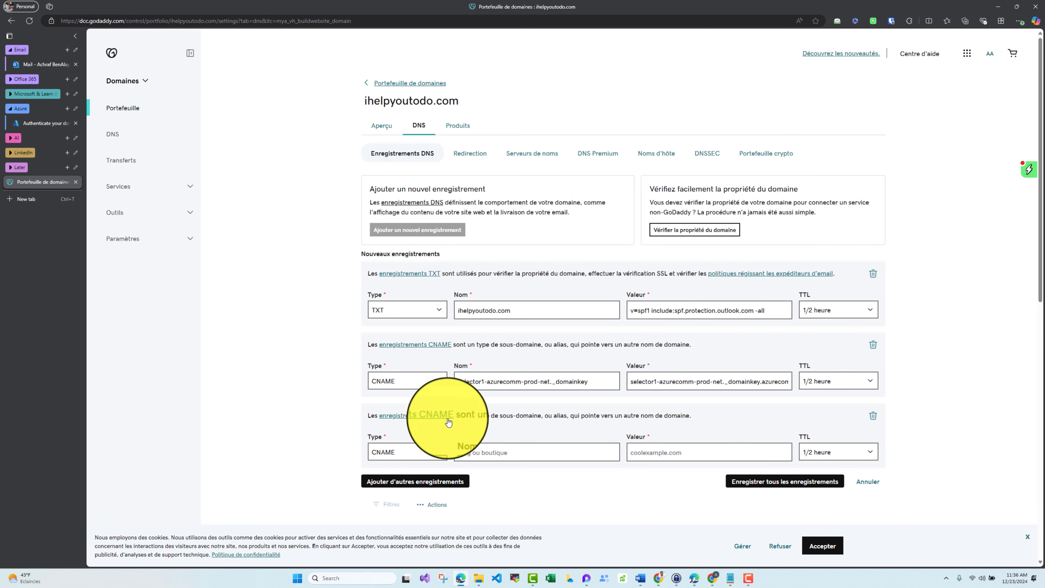
{"action": "left_click", "coordinate": [496, 451]}
{"action": "key", "text": "ctrl+v"}
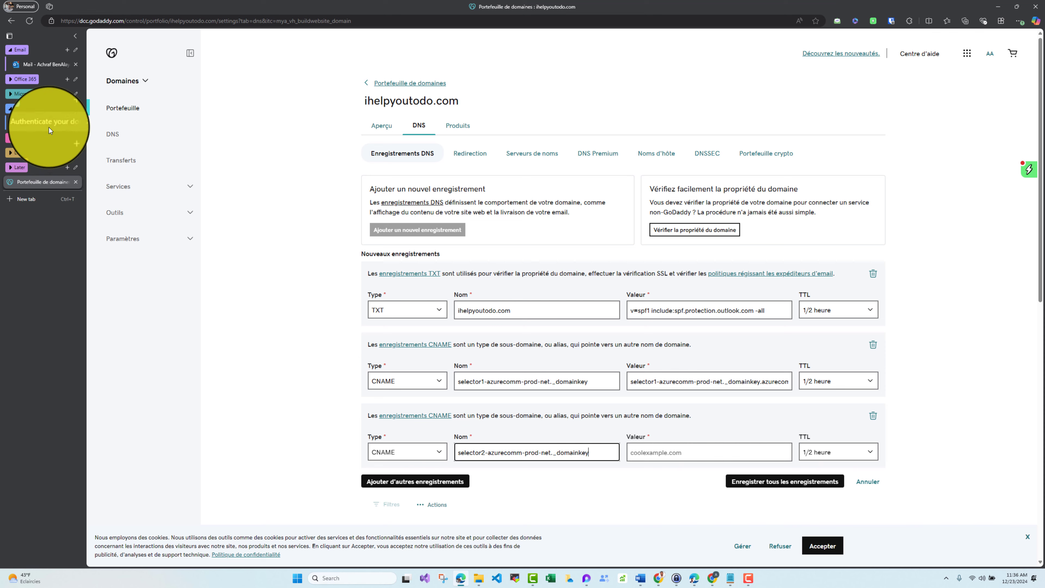
Copy the DKIM2 value selector2-azurecomm-prod-net._domainkey.azurecomm.net from Azure into the third GoDaddy record's value
{"action": "left_click", "coordinate": [49, 123]}
{"action": "left_click", "coordinate": [1019, 506]}
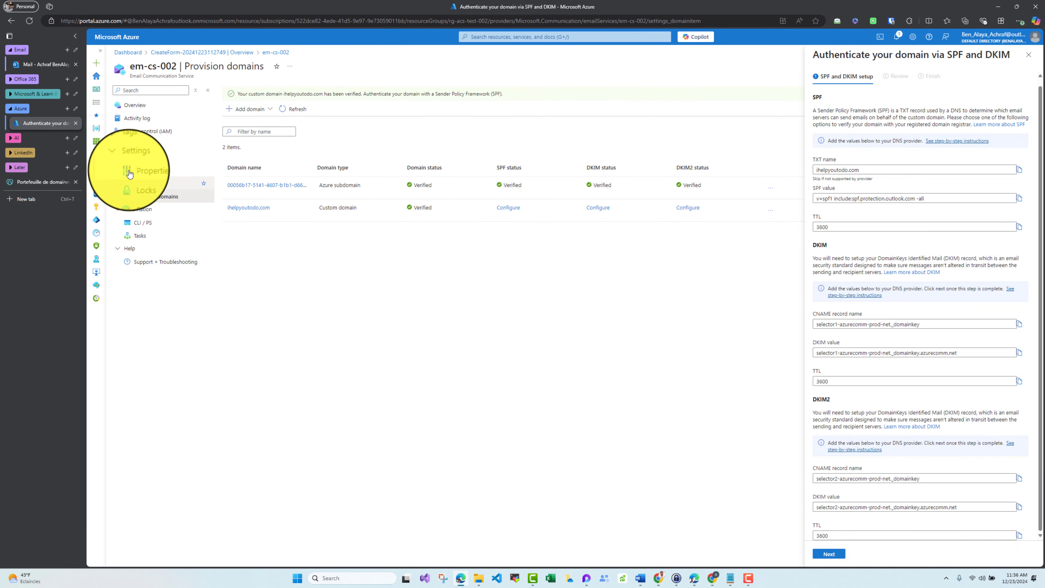
{"action": "left_click", "coordinate": [49, 183]}
{"action": "right_click", "coordinate": [700, 451]}
{"action": "left_click", "coordinate": [642, 492]}
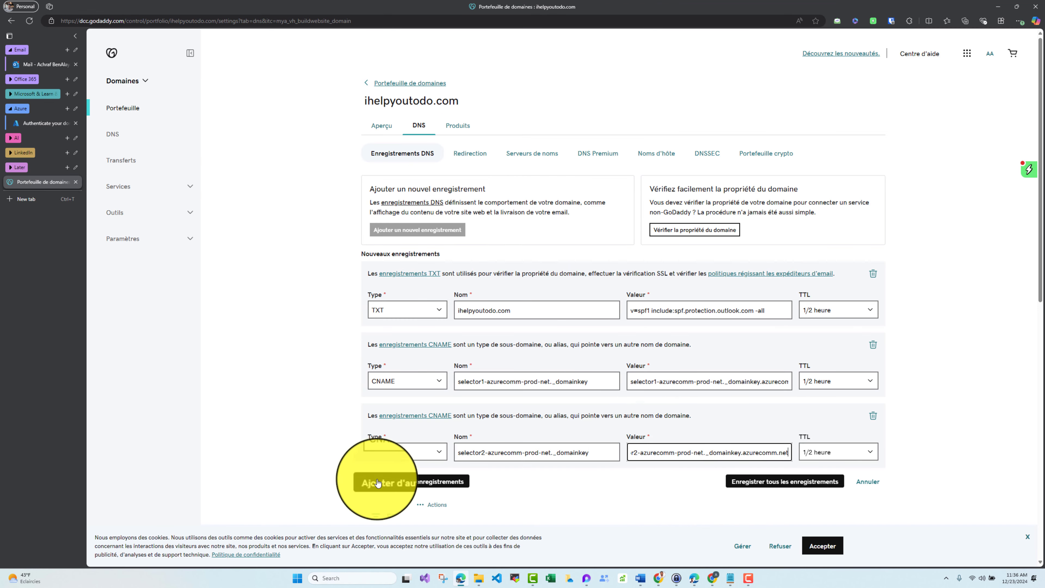
Try to save all three new DNS records in GoDaddy
{"action": "left_click", "coordinate": [765, 494]}
{"action": "left_click", "coordinate": [393, 353]}
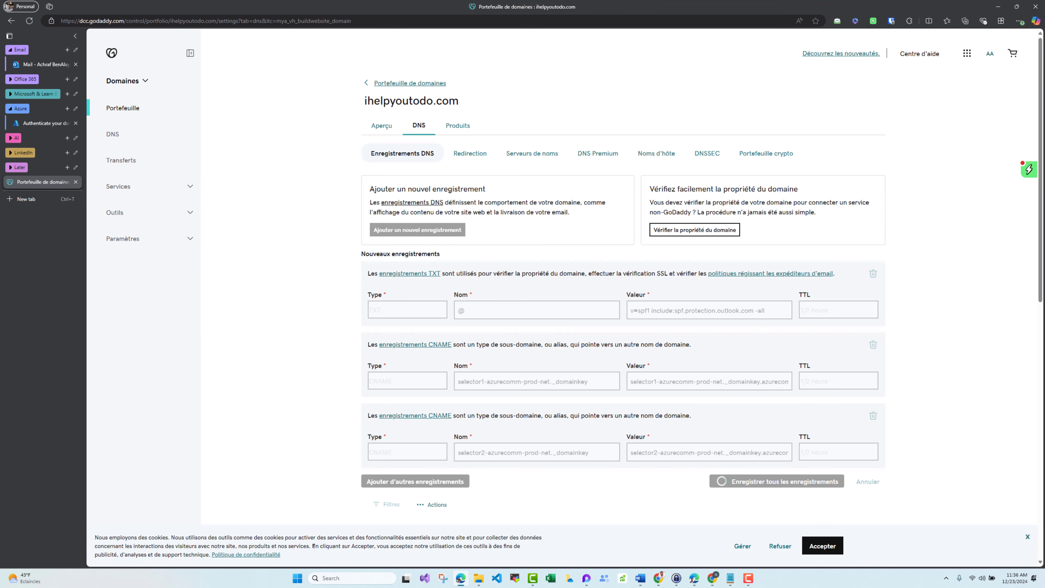
{"action": "scroll", "coordinate": [396, 205], "scroll_direction": "up", "scroll_amount": 5}
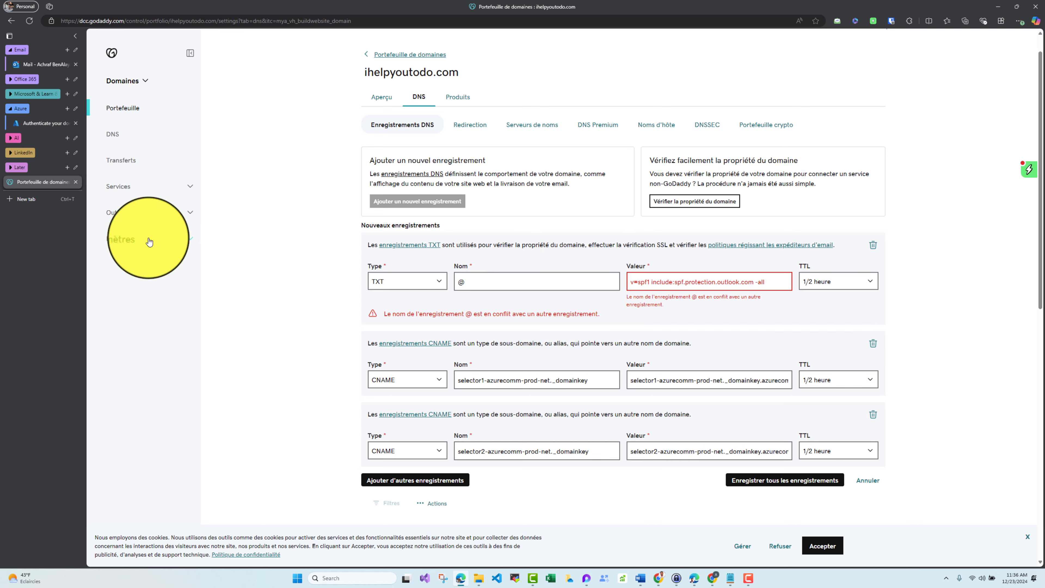
Copy the SPF TXT name ihelpyoutodo.com from Azure again and enter it as the GoDaddy TXT record's name
{"action": "left_click", "coordinate": [43, 120]}
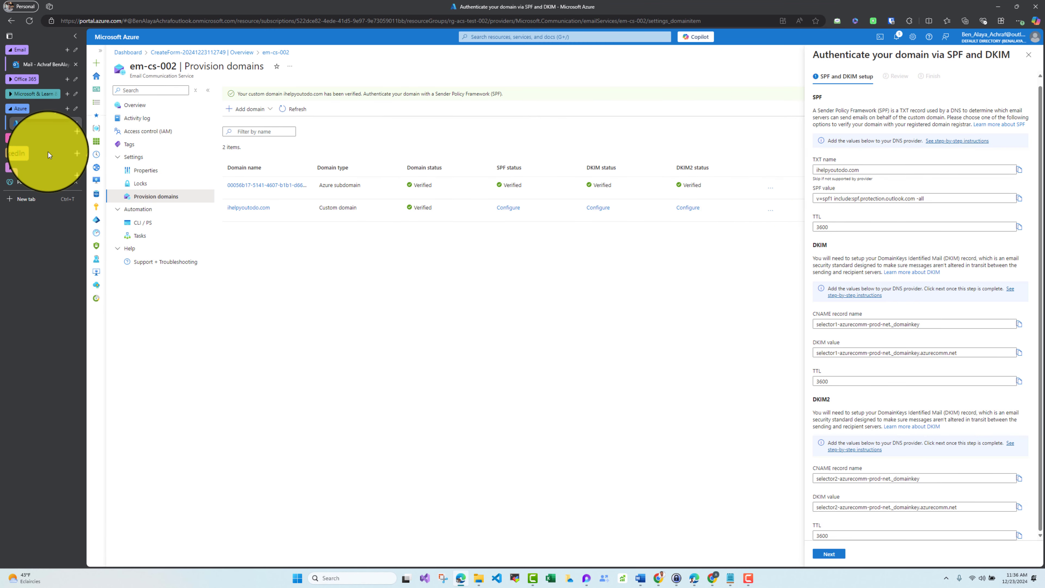
{"action": "left_click", "coordinate": [58, 181]}
{"action": "right_click", "coordinate": [461, 281]}
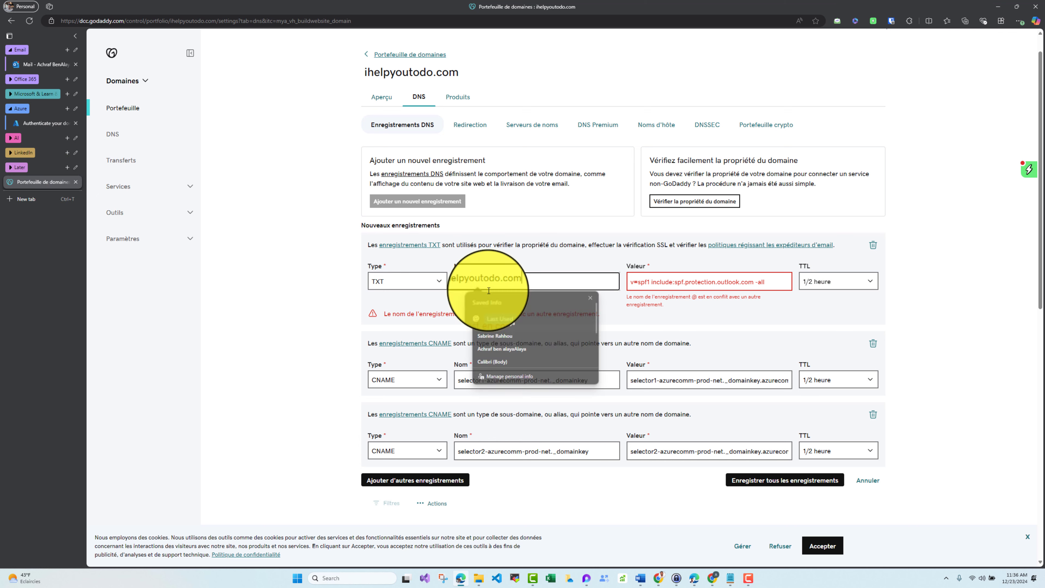
{"action": "left_click", "coordinate": [486, 342]}
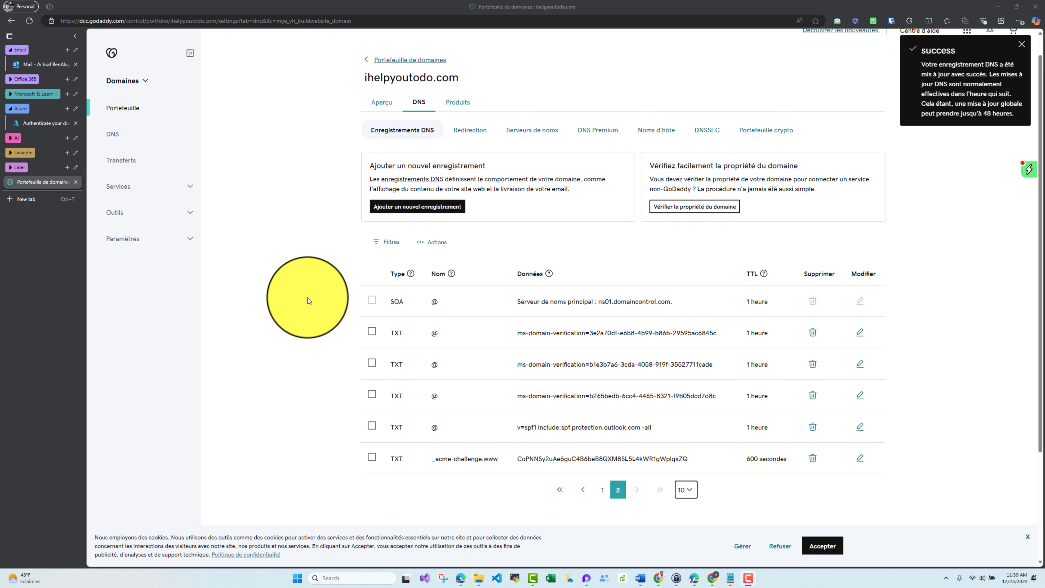
Return to Azure, submit the SPF and DKIM setup of ihelpyoutodo.com for verification and close the wizard
{"action": "left_click", "coordinate": [41, 122]}
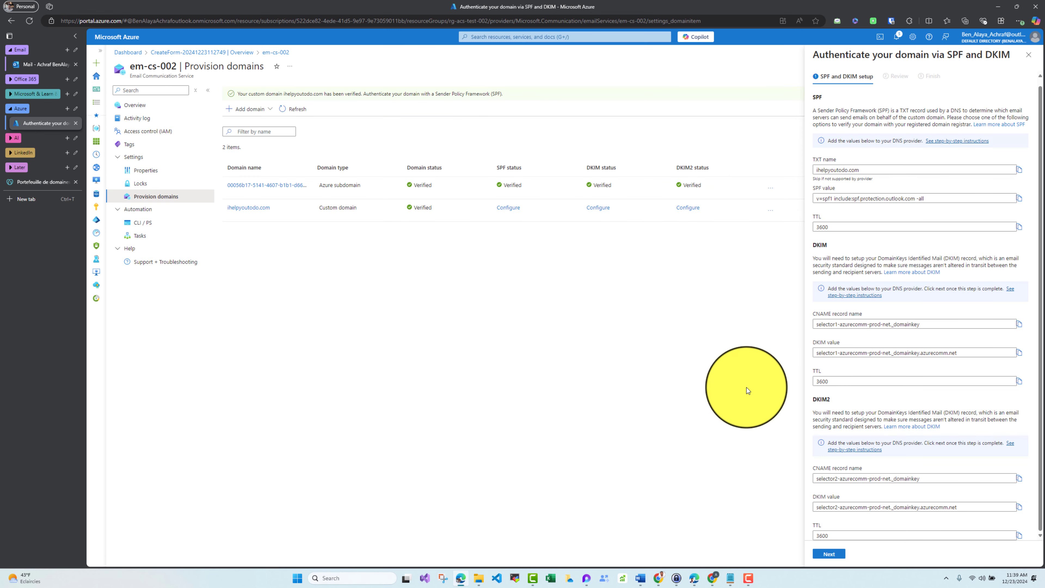
{"action": "left_click", "coordinate": [838, 555]}
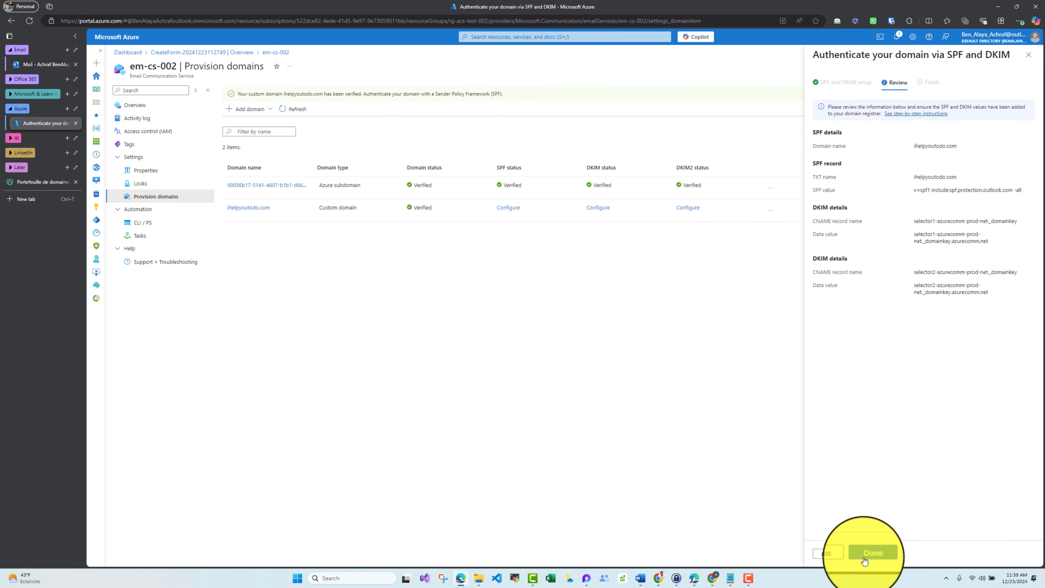
{"action": "left_click", "coordinate": [866, 554]}
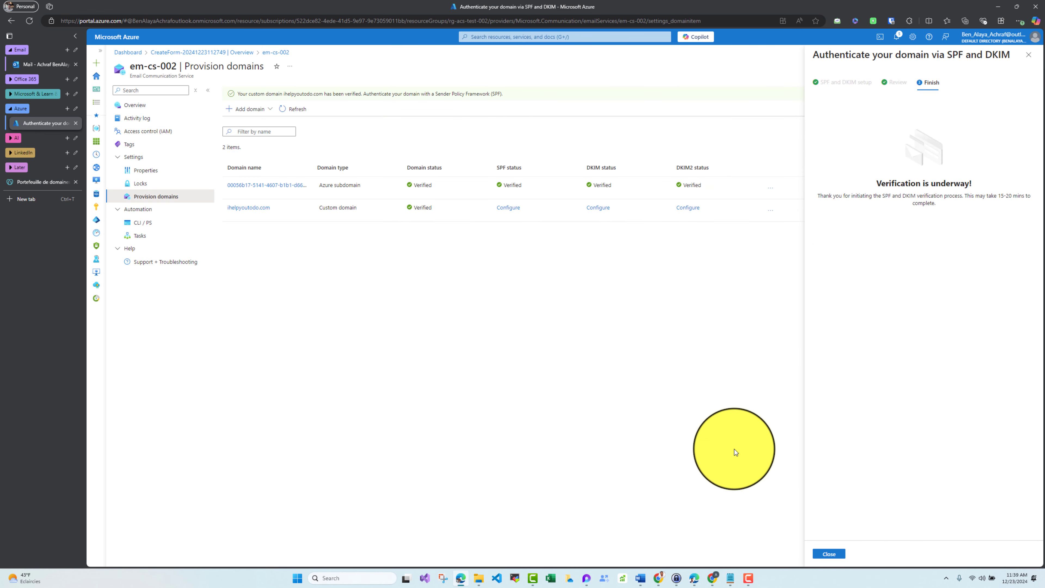
{"action": "left_click", "coordinate": [829, 555]}
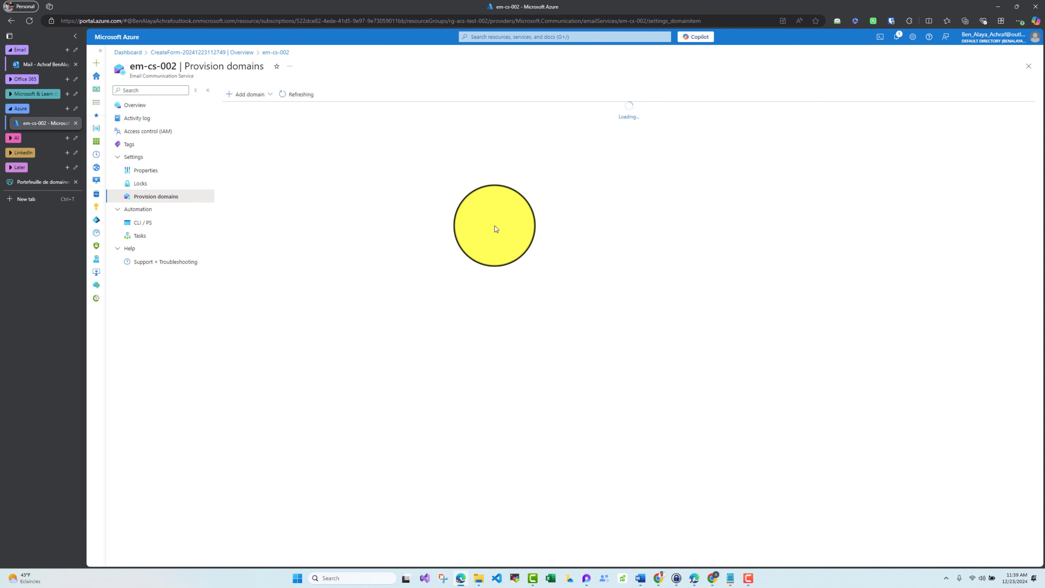
Refresh the provisioned domains repeatedly to check the SPF, DKIM and DKIM2 statuses of ihelpyoutodo.com
{"action": "left_click", "coordinate": [296, 93]}
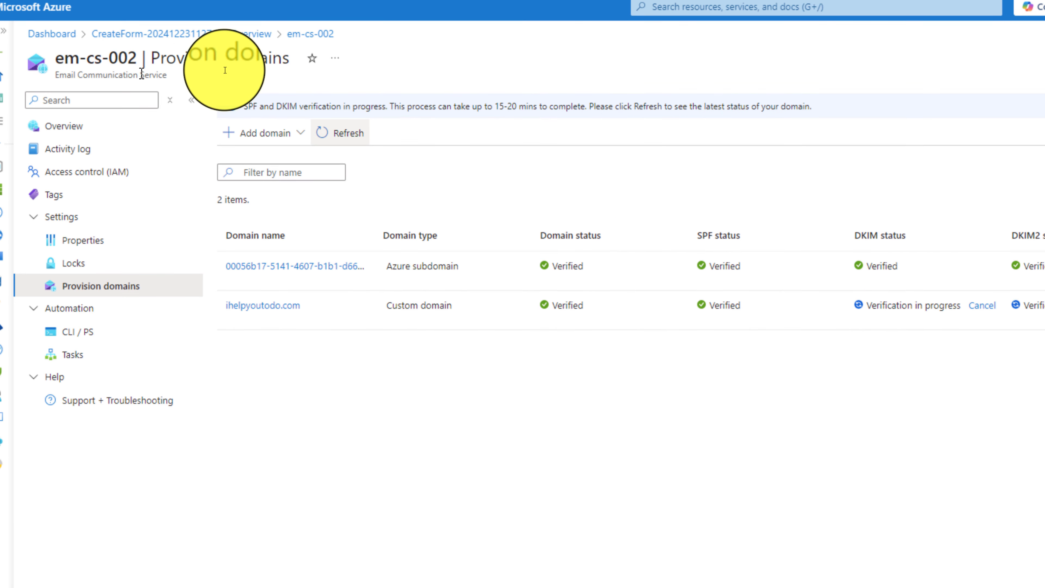
{"action": "left_click", "coordinate": [343, 142]}
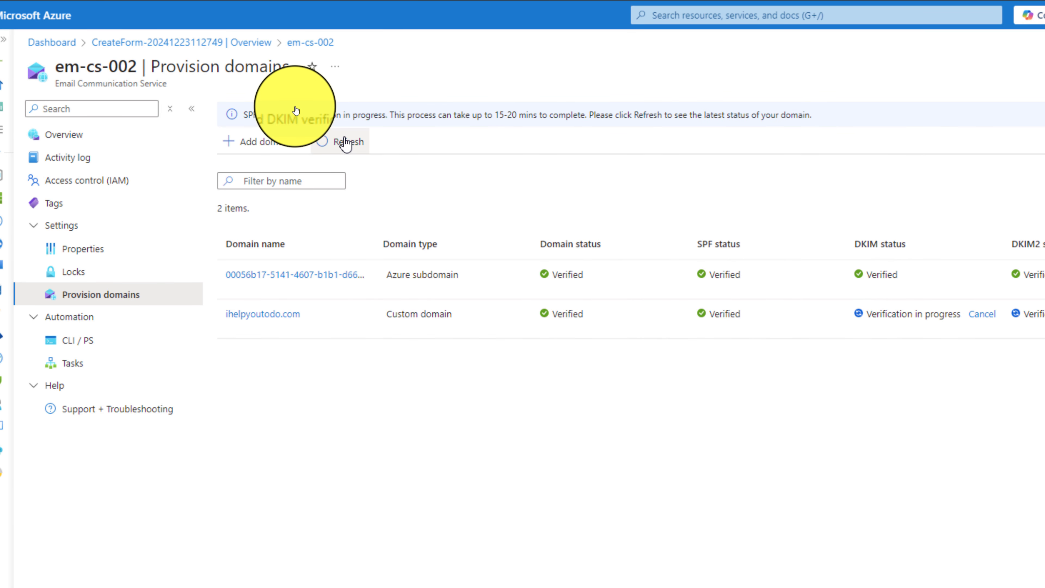
{"action": "left_click", "coordinate": [345, 142]}
{"action": "left_click", "coordinate": [345, 144]}
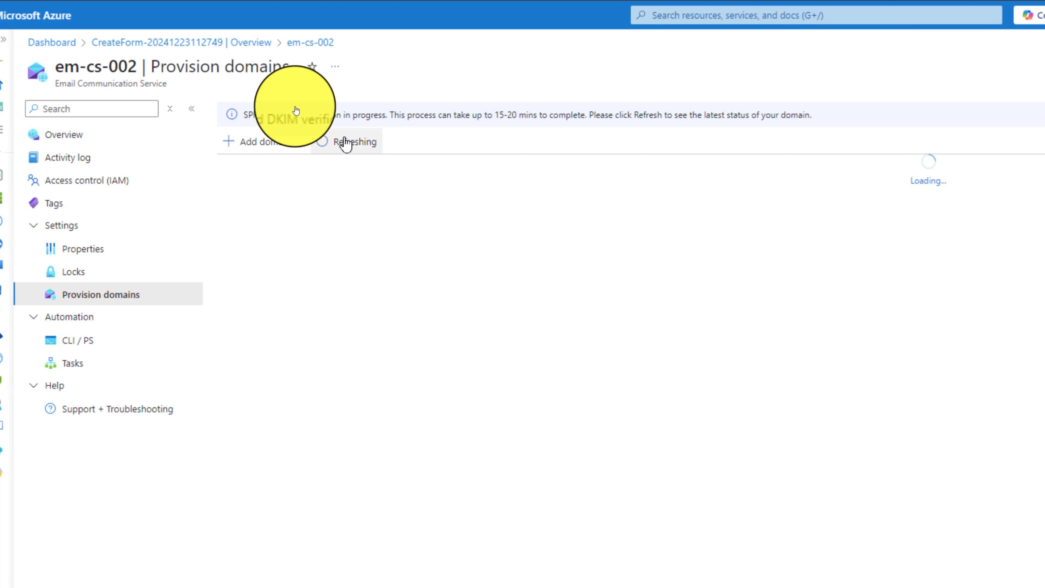
{"action": "left_click", "coordinate": [347, 143]}
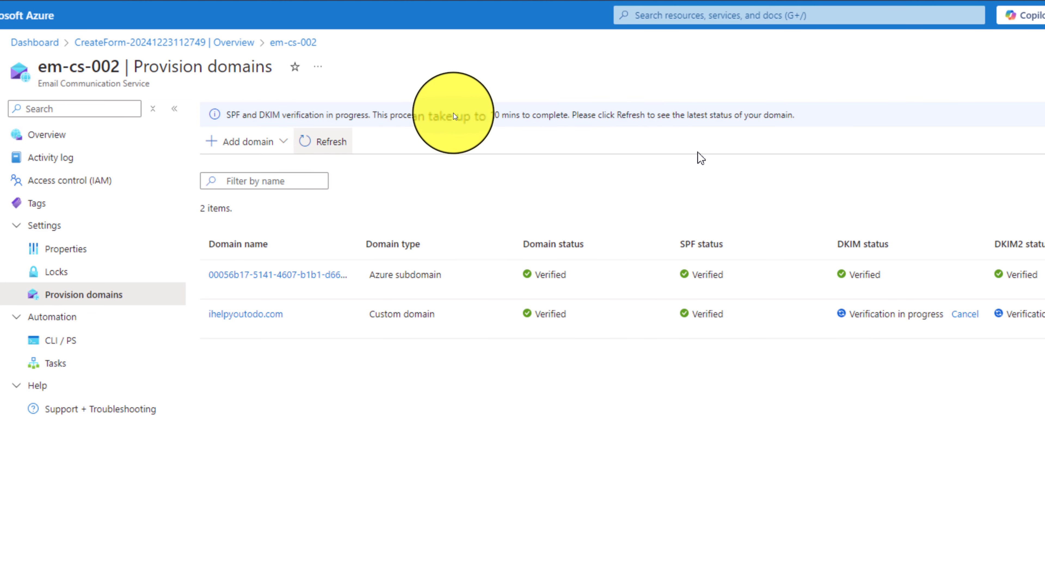
{"action": "left_click", "coordinate": [357, 144]}
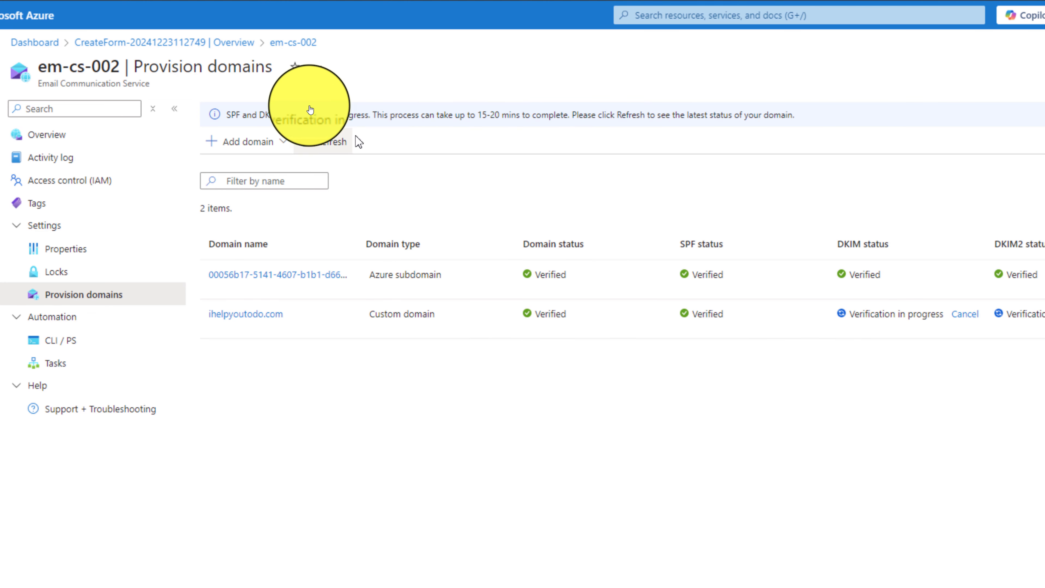
{"action": "left_click", "coordinate": [325, 144]}
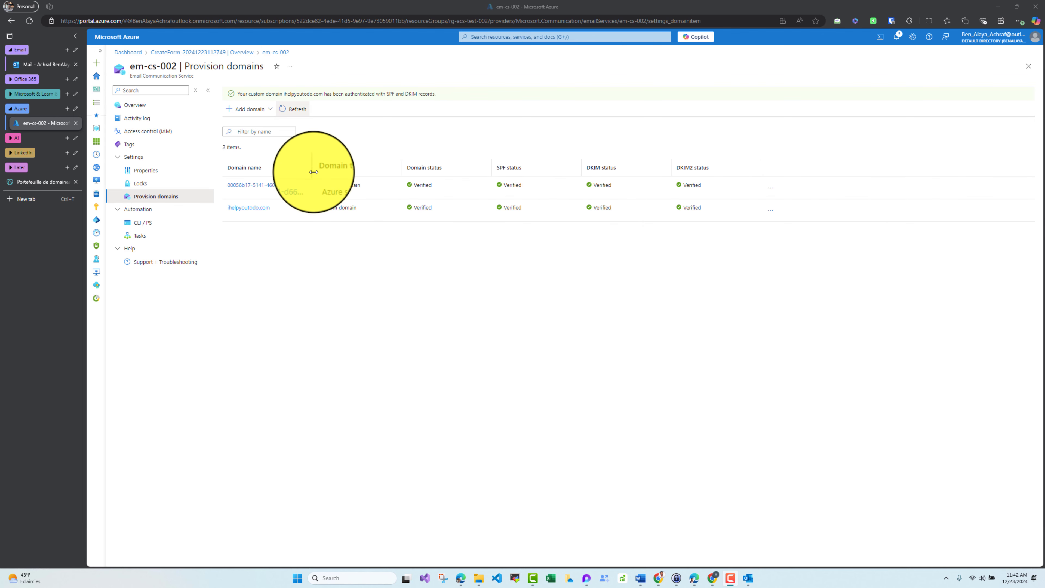
Widen the domain name column, then open the ihelpyoutodo.com domain and view its MailFrom addresses
{"action": "left_click_drag", "start_coordinate": [313, 172], "coordinate": [360, 172]}
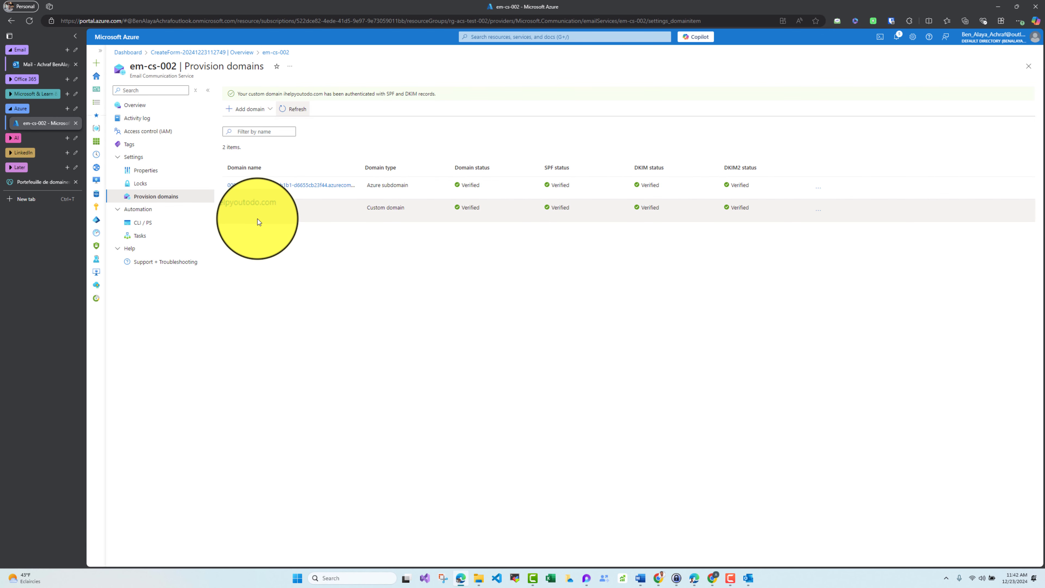
{"action": "left_click", "coordinate": [256, 208]}
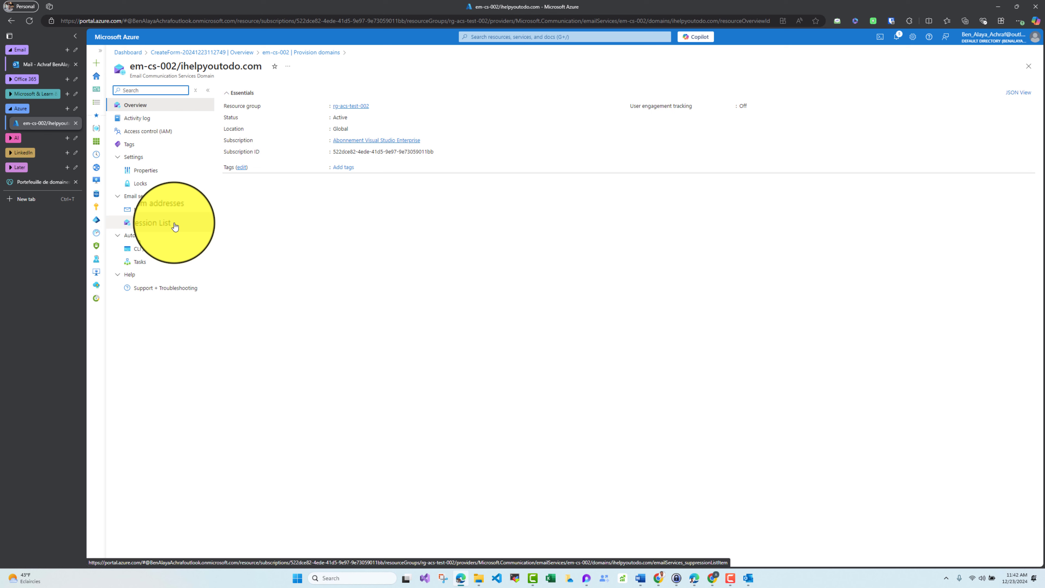
{"action": "left_click", "coordinate": [175, 215]}
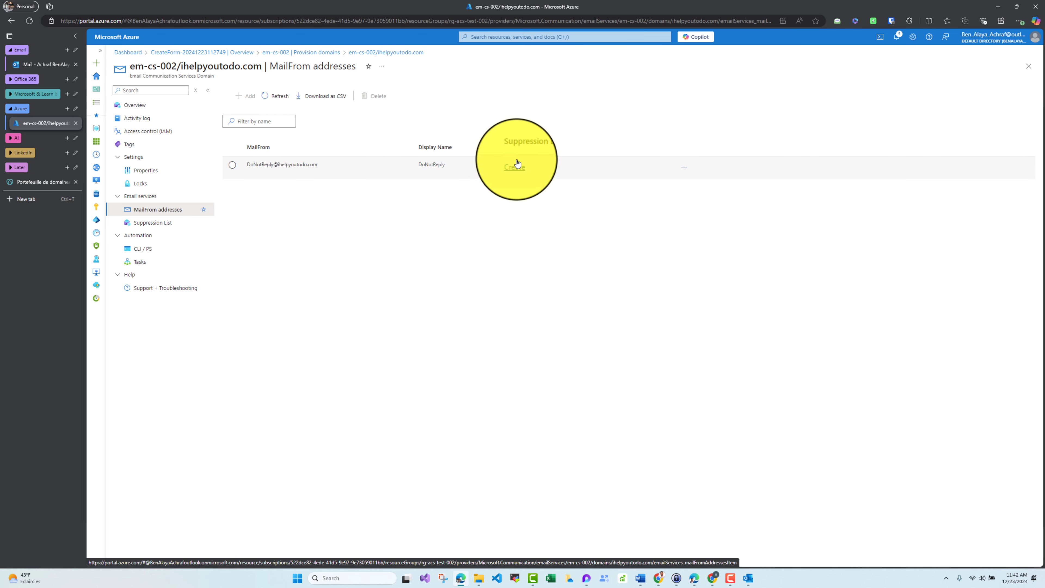
Create a suppression list named opt-out for the DoNotReply sender of ihelpyoutodo.com
{"action": "left_click", "coordinate": [141, 222]}
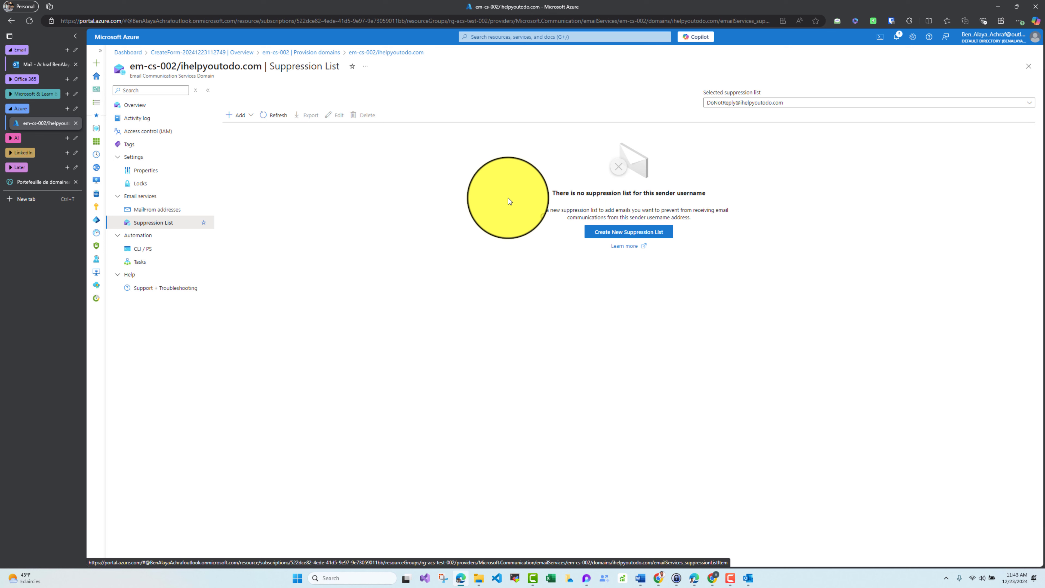
{"action": "left_click", "coordinate": [611, 237]}
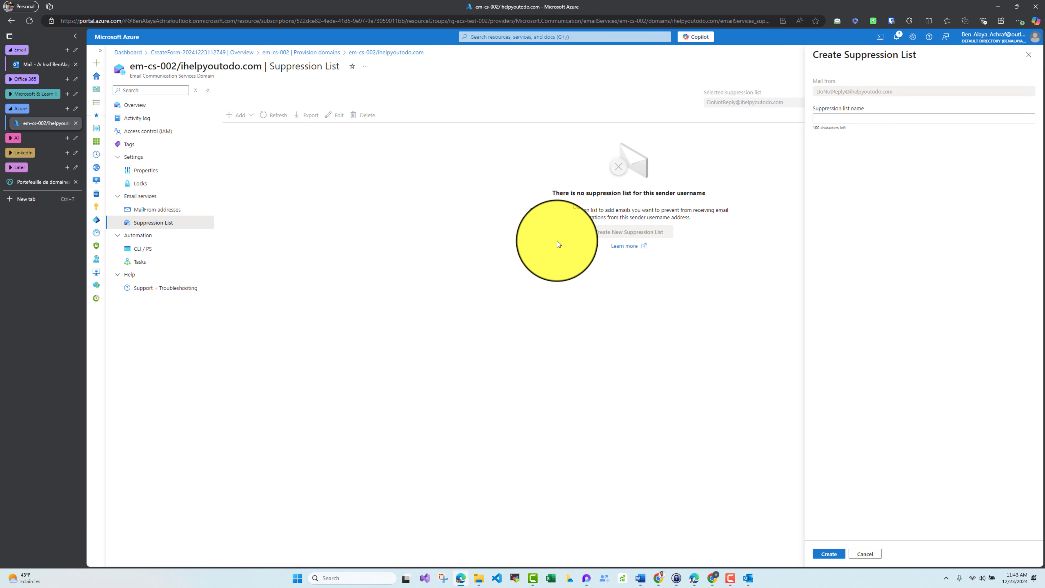
{"action": "left_click", "coordinate": [855, 119]}
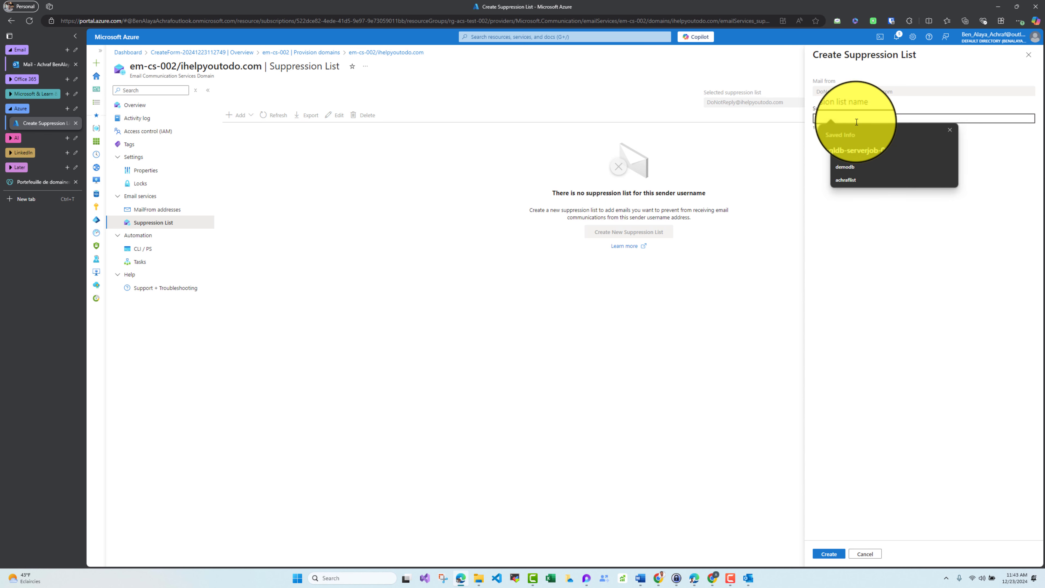
{"action": "key", "text": "Escape"}
{"action": "type", "text": "DoNotReply"}
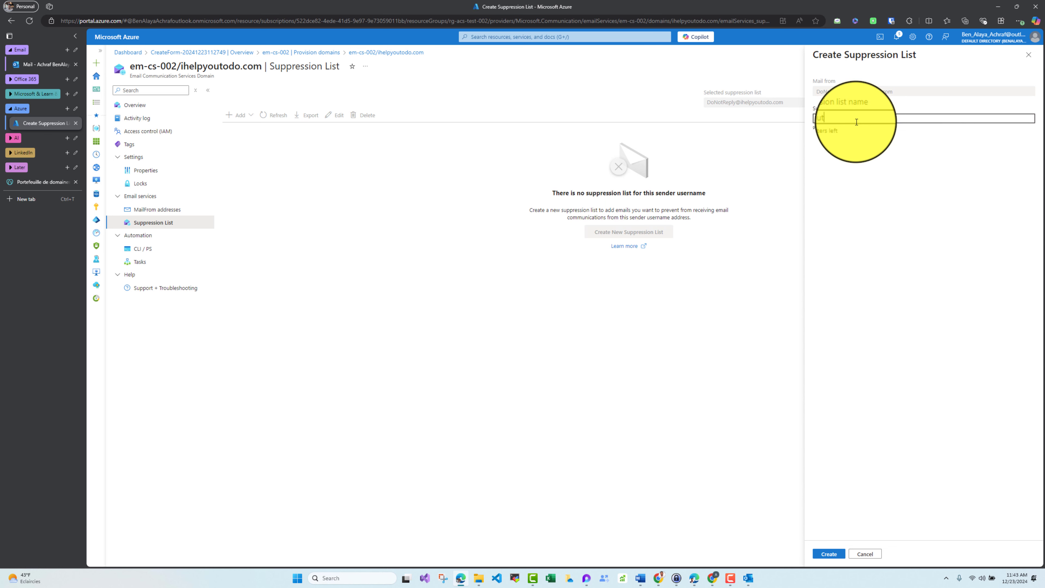
{"action": "left_click", "coordinate": [829, 553]}
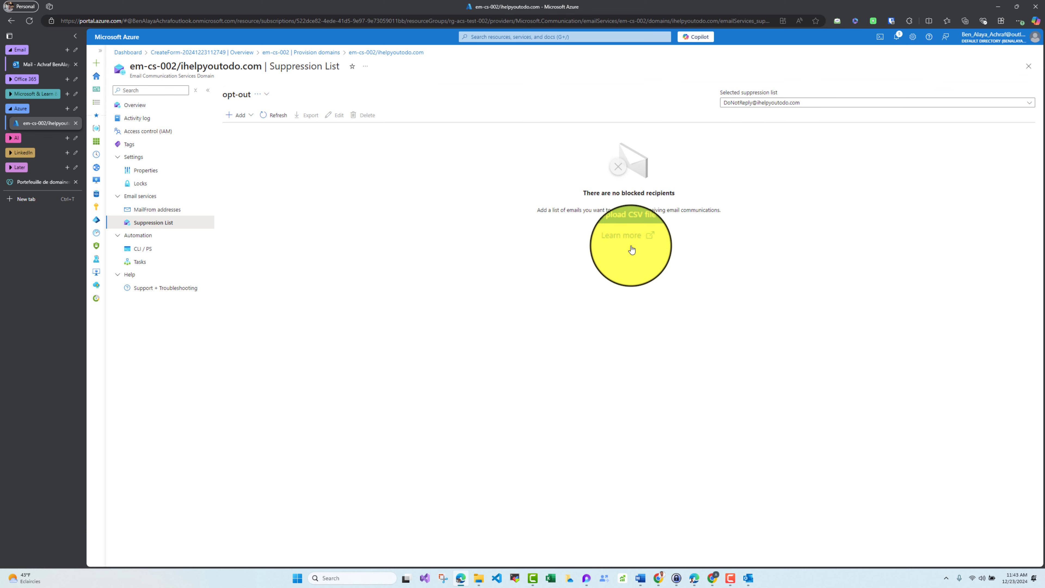
Select the DoNotReply sender's suppression list, examine the form for adding a blocked recipient and close it without adding anyone
{"action": "left_click", "coordinate": [776, 108]}
{"action": "left_click", "coordinate": [772, 117]}
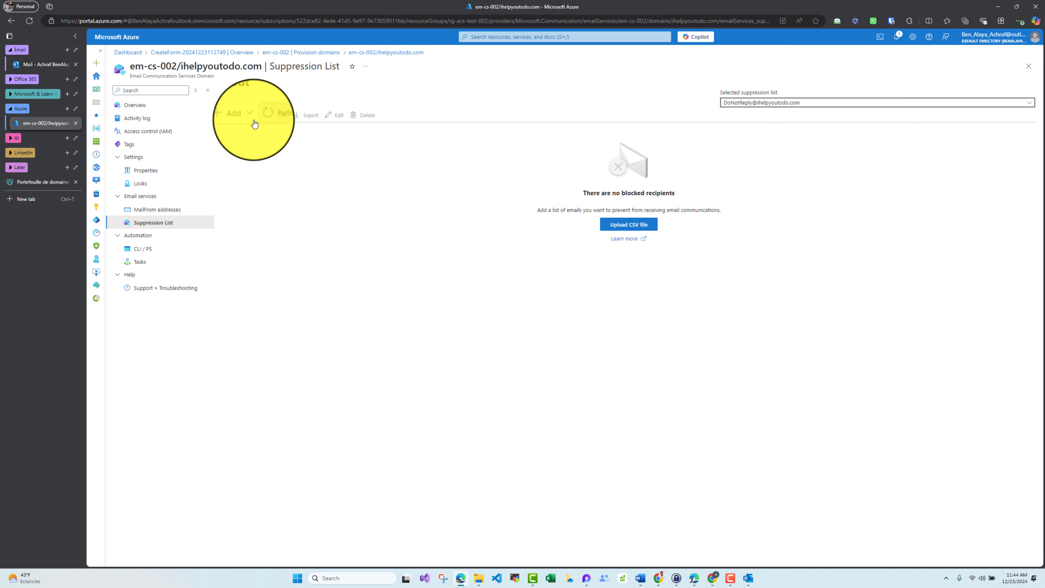
{"action": "left_click", "coordinate": [252, 116]}
{"action": "left_click", "coordinate": [273, 135]}
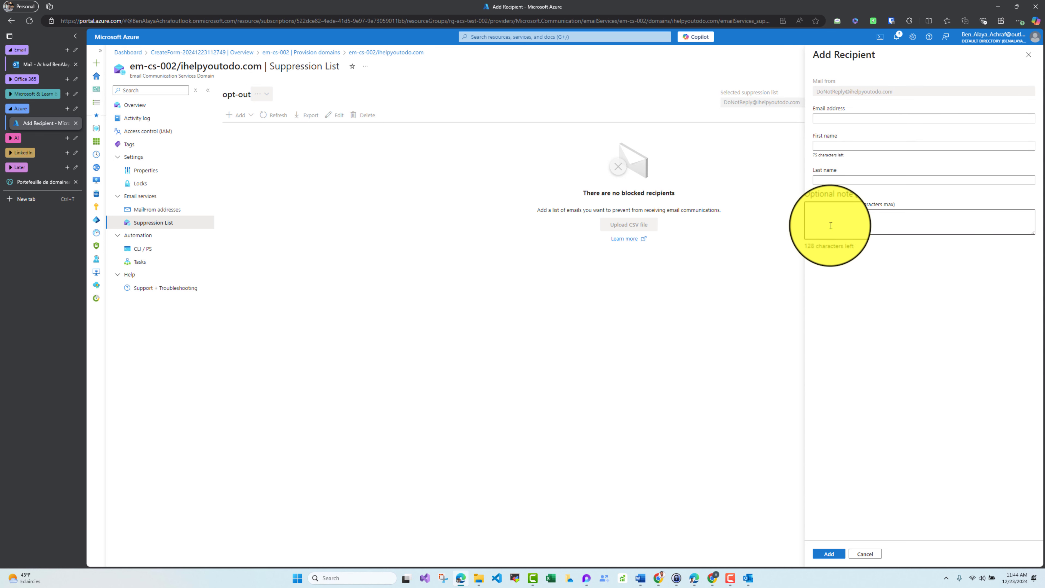
{"action": "left_click", "coordinate": [1029, 58]}
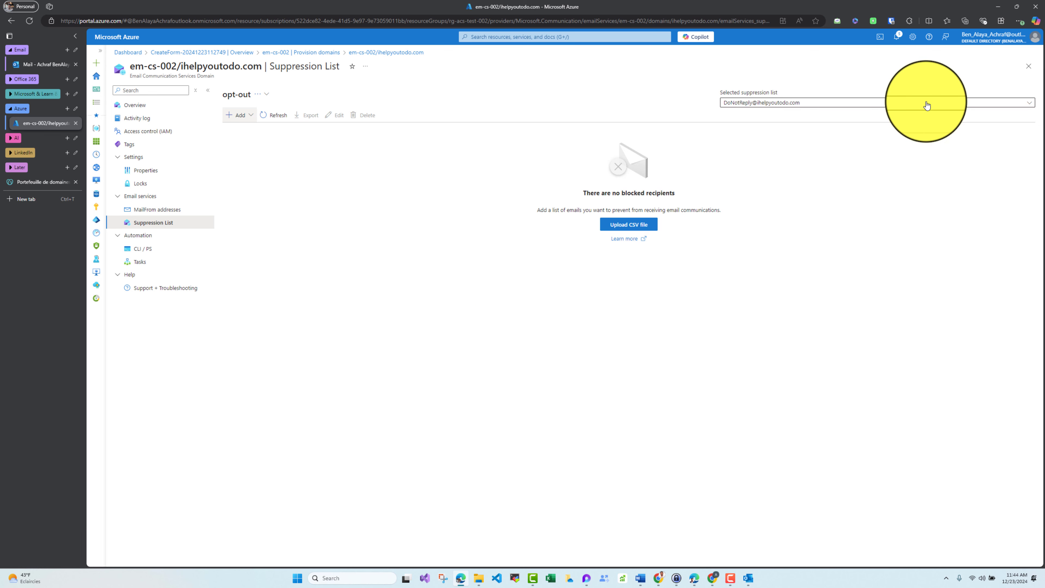
Leave the suppression list and open the overview of the em-cs-002 Email Communication Service
{"action": "left_click", "coordinate": [1028, 66]}
{"action": "left_click", "coordinate": [162, 105]}
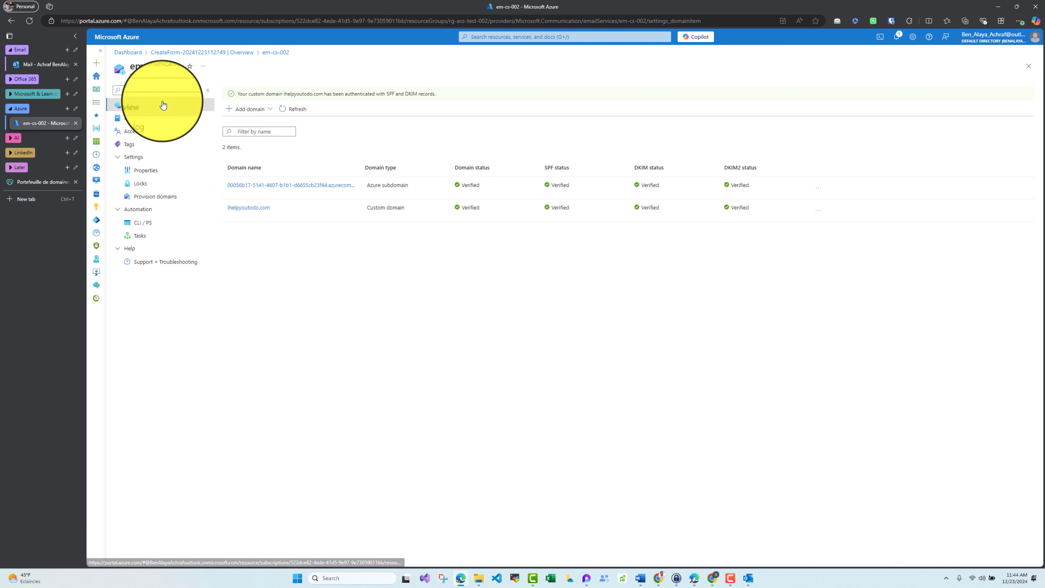
Open the acs-achraf-test-002 Communication Service from the rg-acs-test-002 resource group and check the sender domain options in its test email form
{"action": "left_click", "coordinate": [348, 124]}
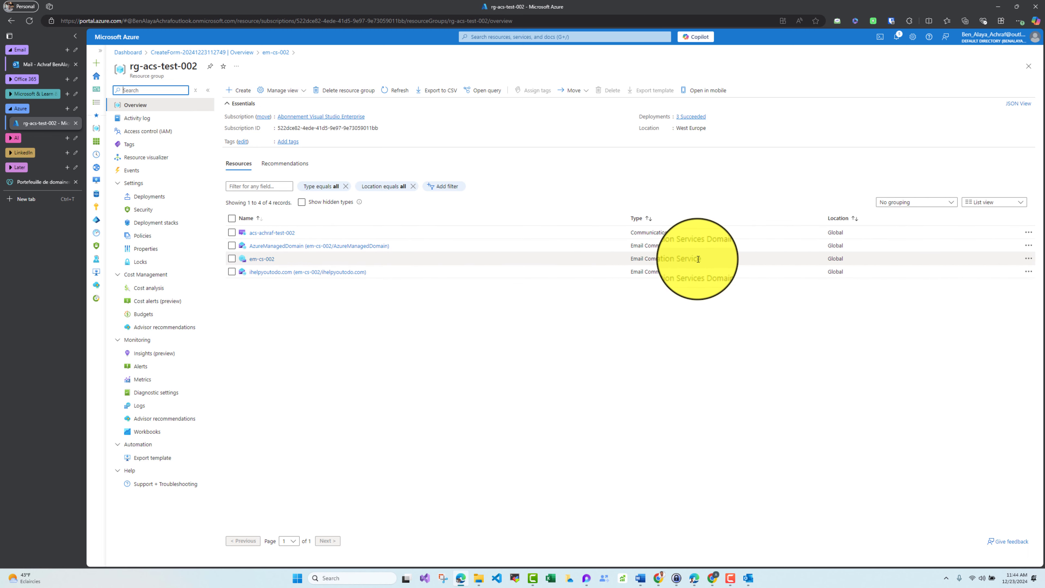
{"action": "left_click", "coordinate": [274, 239]}
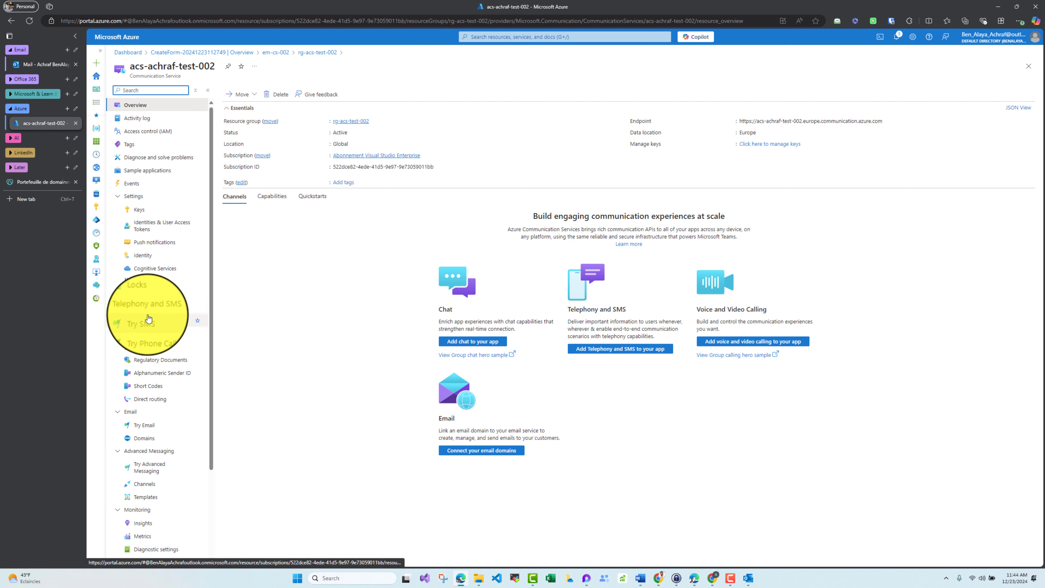
{"action": "left_click", "coordinate": [117, 307]}
{"action": "left_click", "coordinate": [144, 333]}
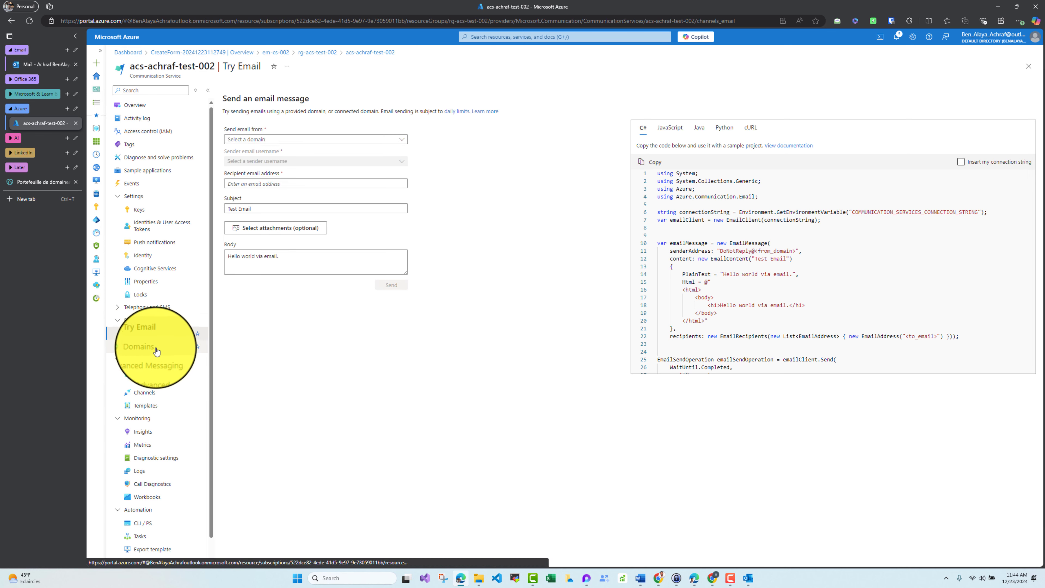
{"action": "left_click", "coordinate": [313, 139]}
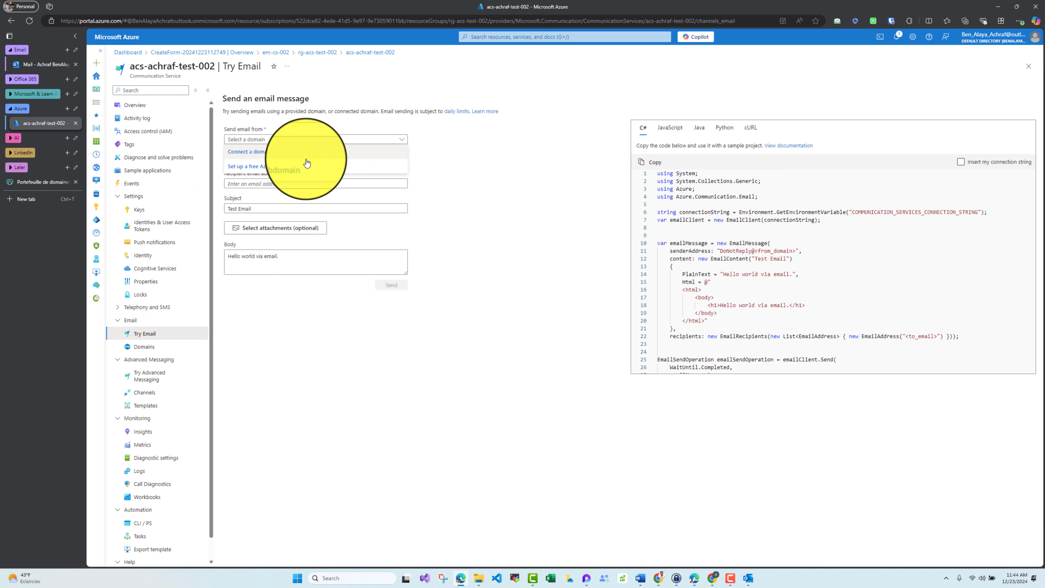
{"action": "left_click", "coordinate": [310, 330]}
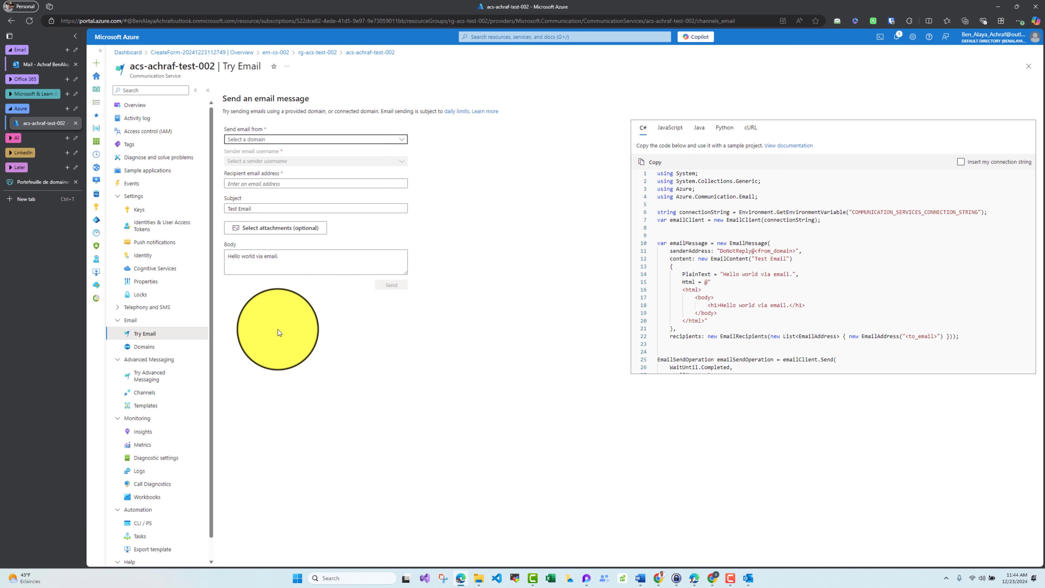
Start connecting an email domain to the Communication Service, choosing resource group rg-acs-test-002 and email service em-cs-002
{"action": "left_click", "coordinate": [181, 348]}
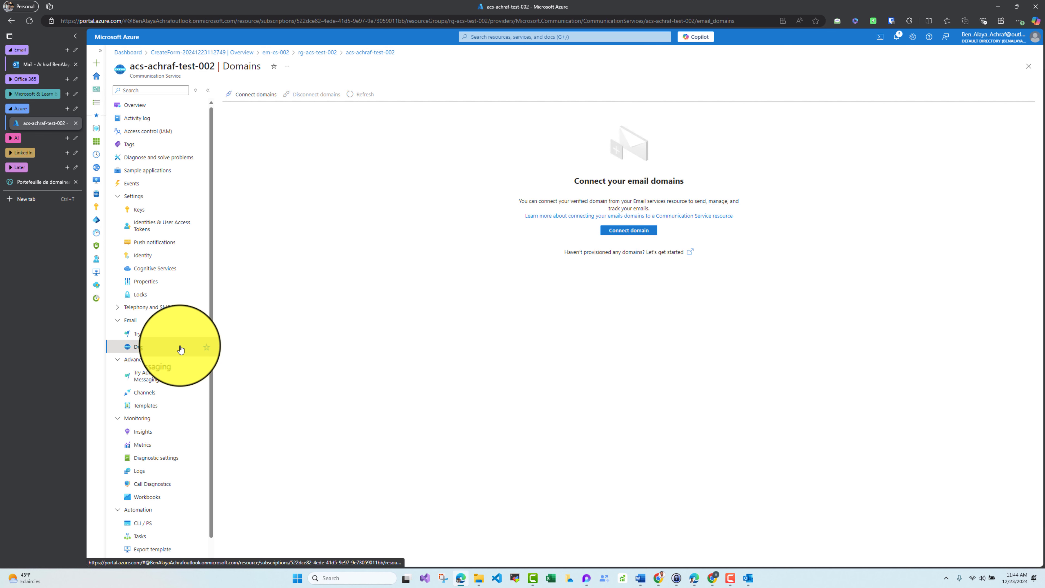
{"action": "left_click", "coordinate": [622, 234]}
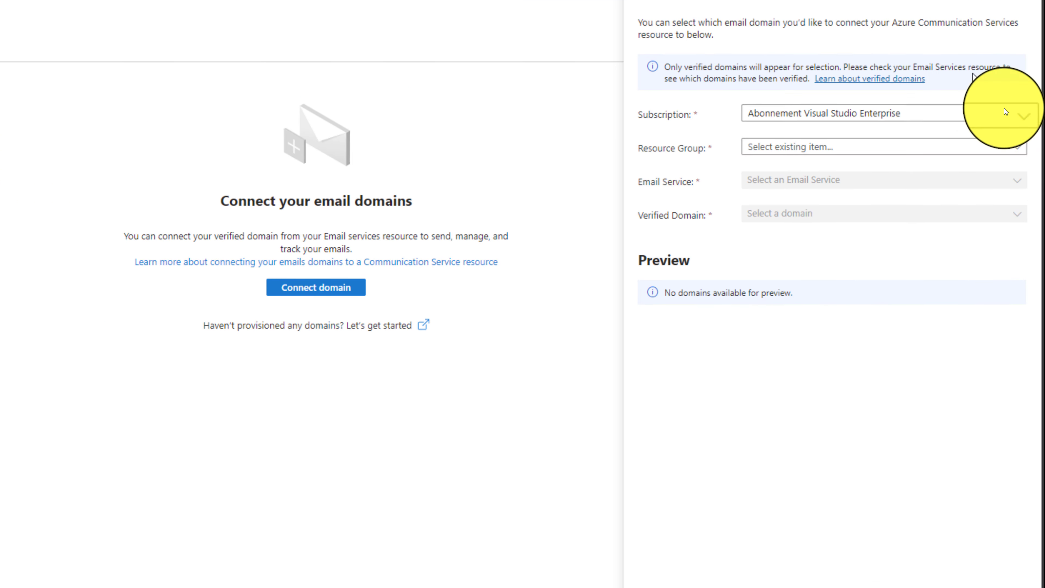
{"action": "left_click", "coordinate": [995, 133]}
{"action": "left_click", "coordinate": [812, 170]}
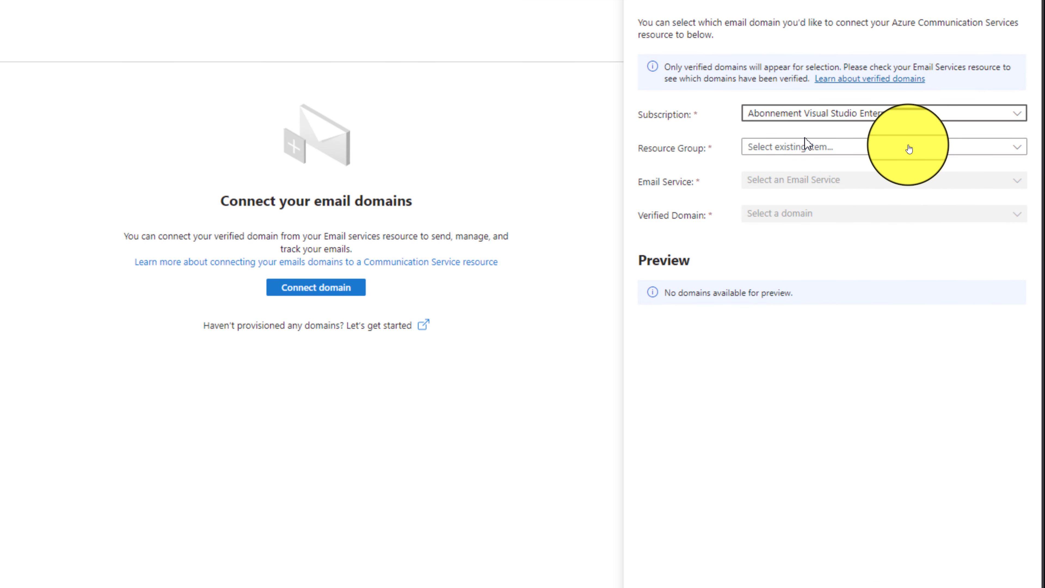
{"action": "left_click", "coordinate": [909, 149]}
{"action": "type", "text": "002"}
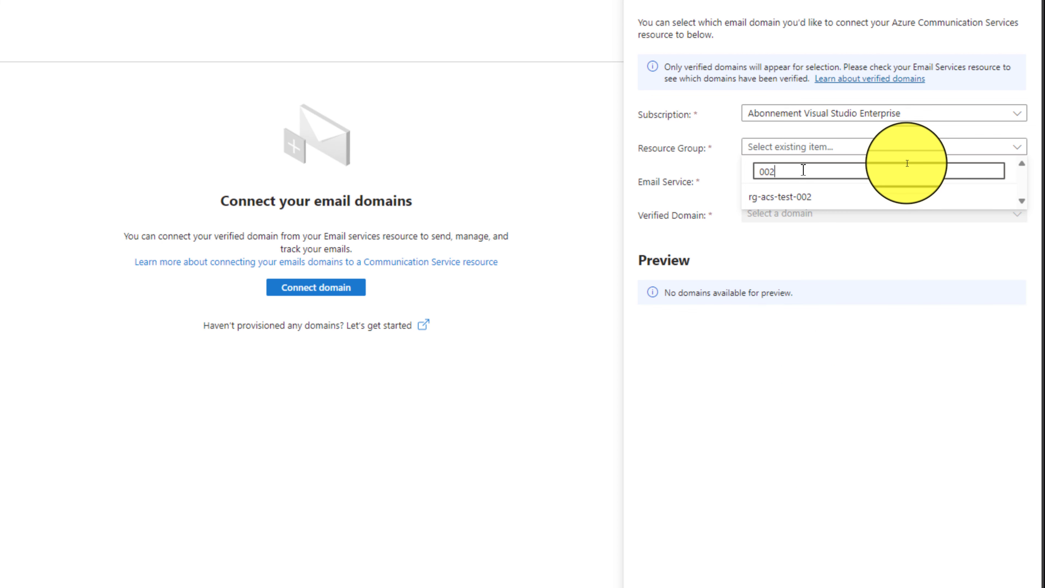
{"action": "left_click", "coordinate": [800, 198]}
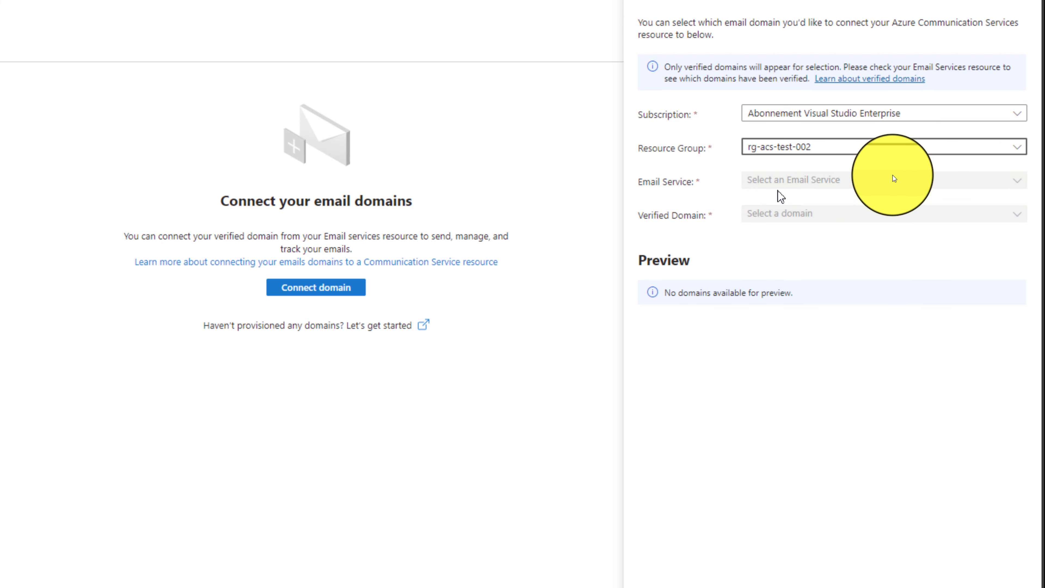
{"action": "left_click", "coordinate": [801, 185]}
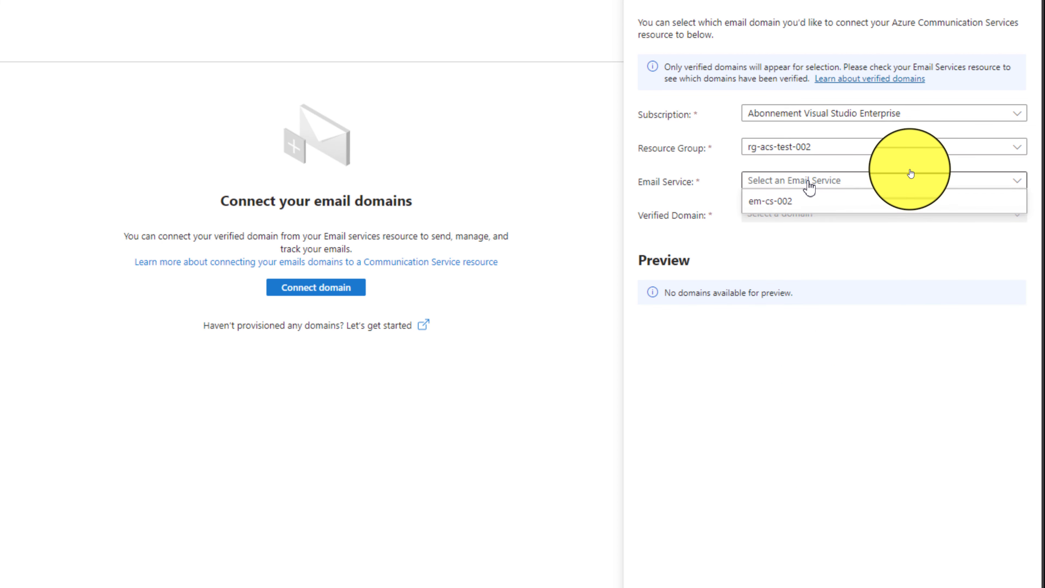
{"action": "left_click", "coordinate": [787, 204]}
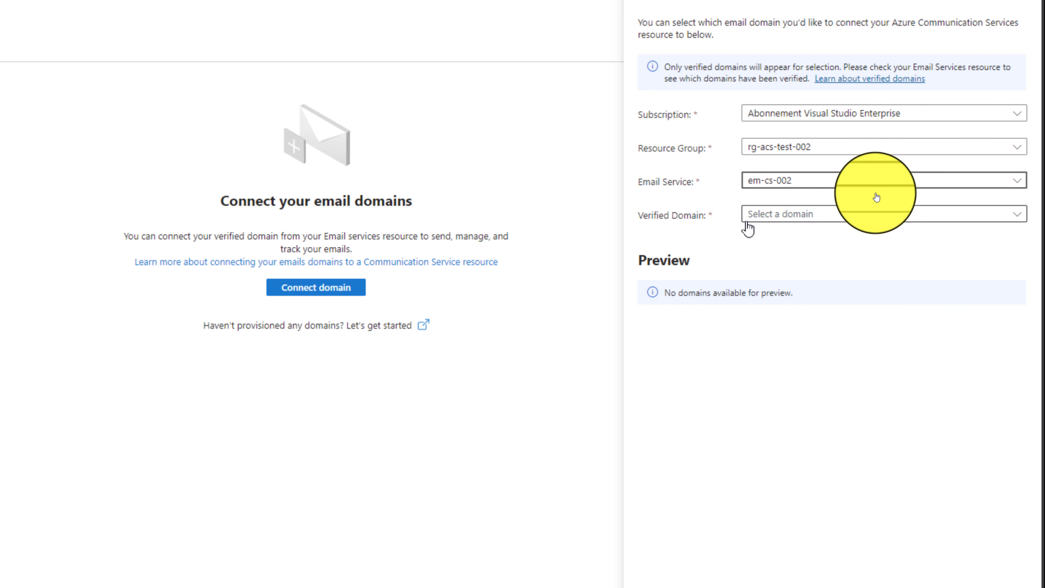
Select both the azurecomm.net subdomain and ihelpyoutodo.com as verified domains, review their preview and connect them
{"action": "left_click", "coordinate": [794, 216]}
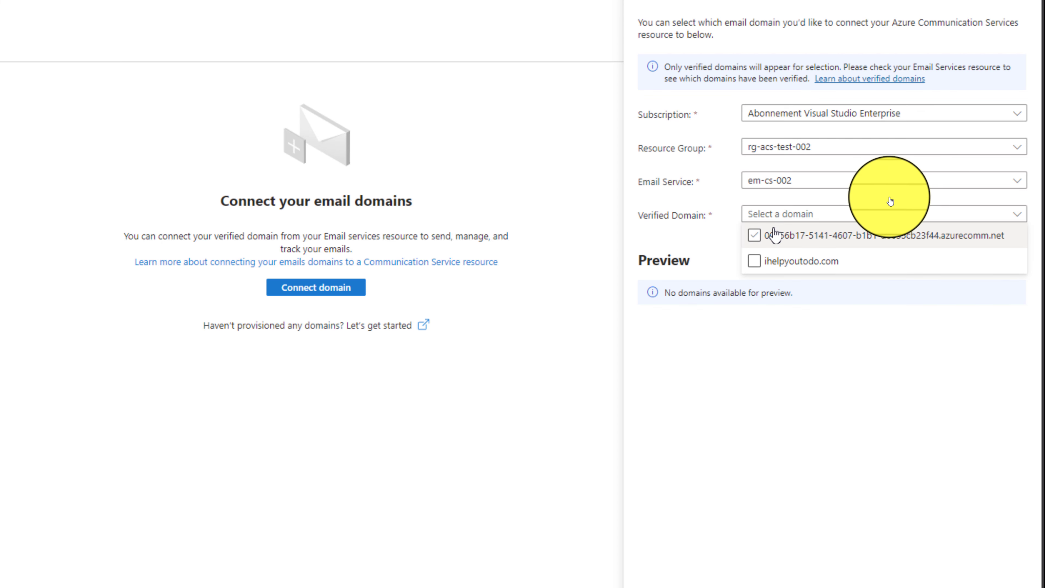
{"action": "left_click", "coordinate": [762, 237]}
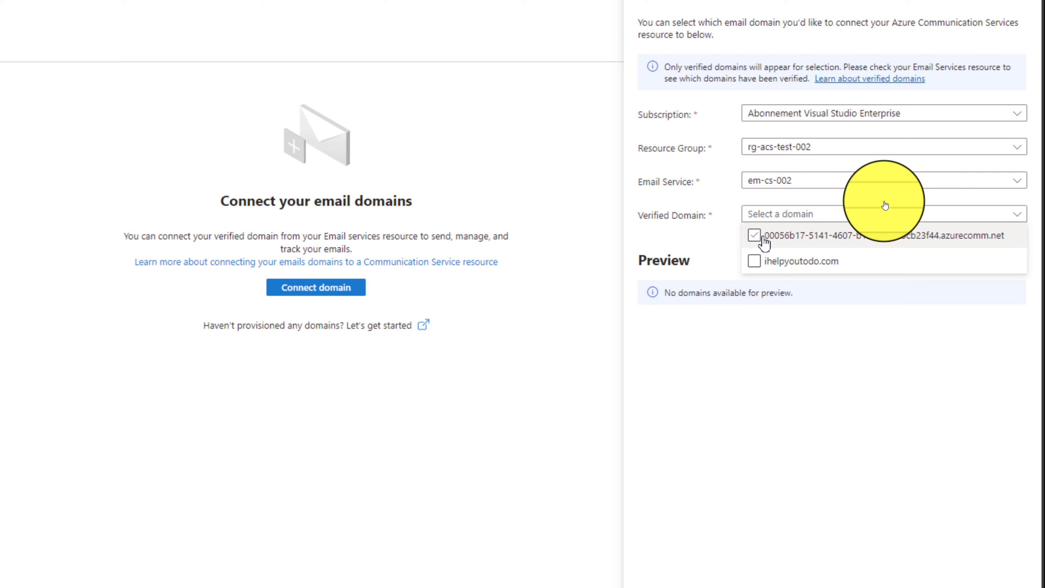
{"action": "left_click", "coordinate": [755, 261]}
{"action": "left_click", "coordinate": [755, 235]}
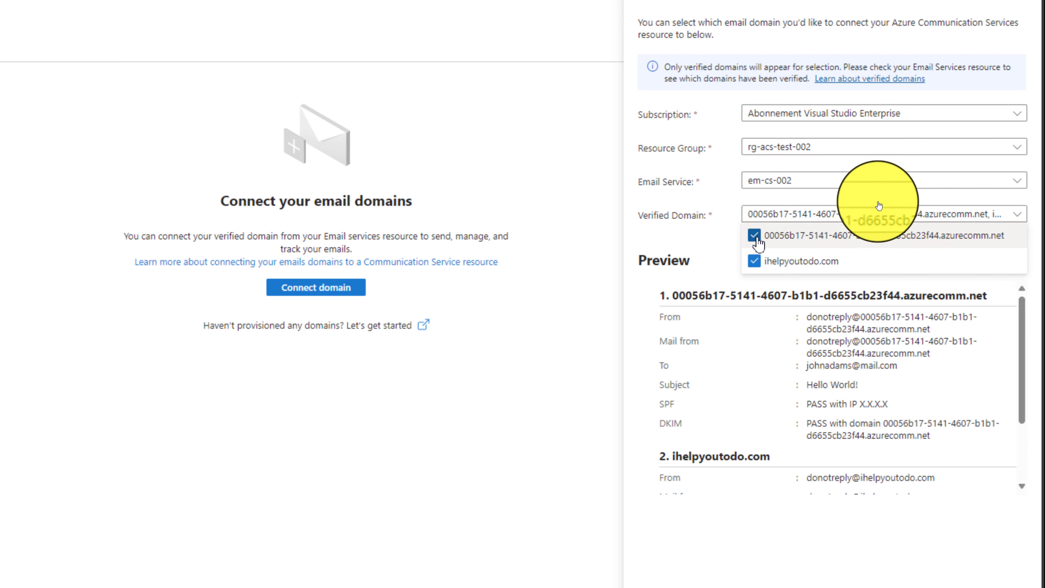
{"action": "left_click", "coordinate": [690, 255]}
{"action": "scroll", "coordinate": [770, 304], "scroll_direction": "down", "scroll_amount": 8}
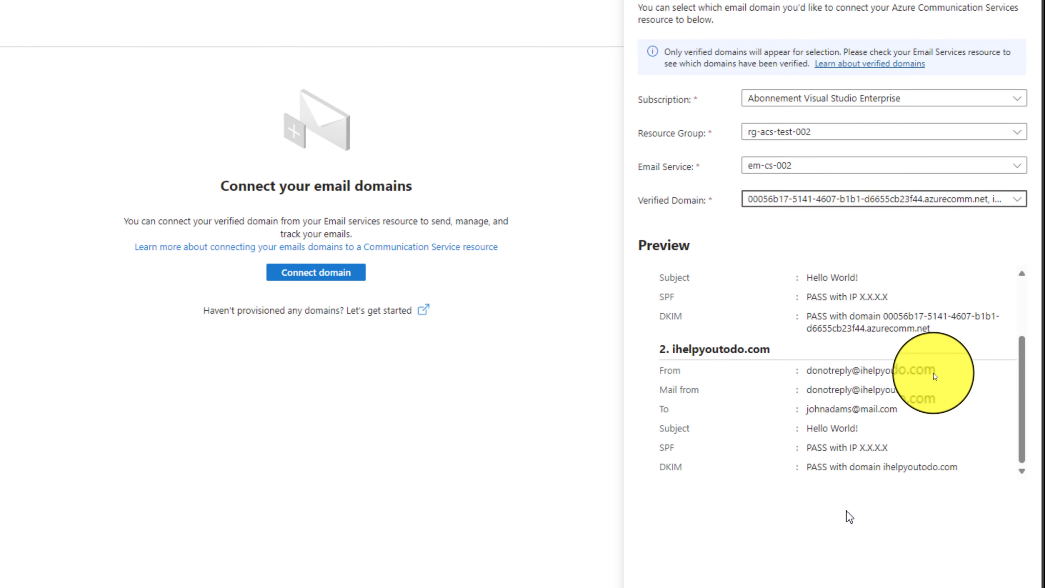
{"action": "left_click", "coordinate": [753, 529]}
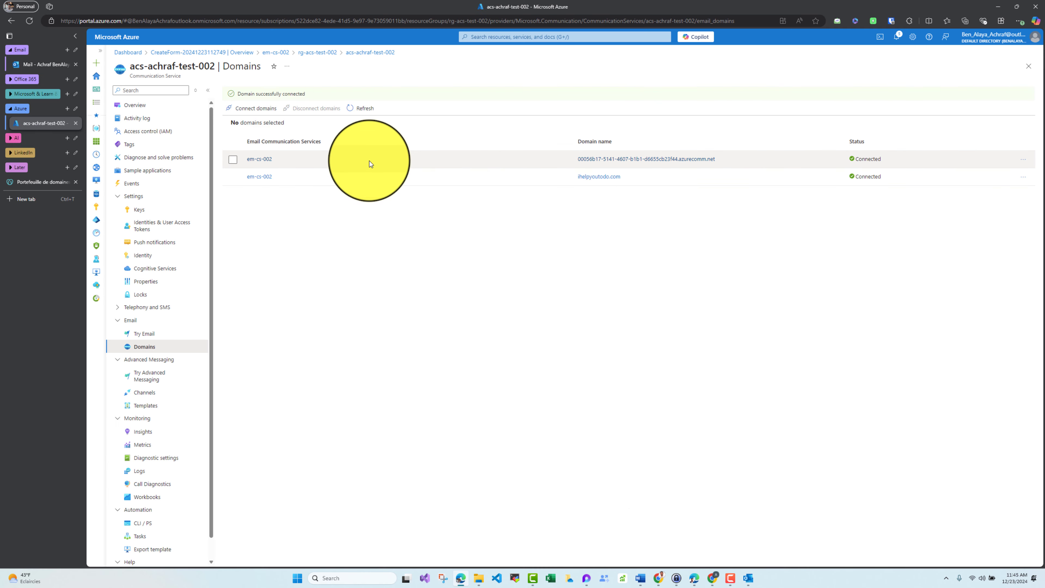
Return to the test email form, collapse the service menu and read through the C# code sample
{"action": "left_click", "coordinate": [161, 334]}
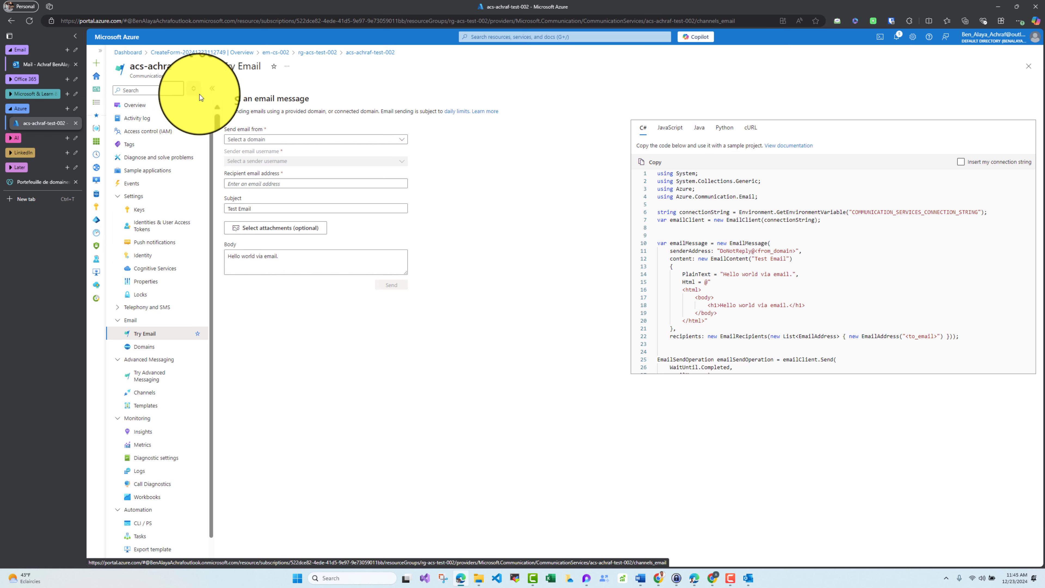
{"action": "left_click", "coordinate": [207, 90]}
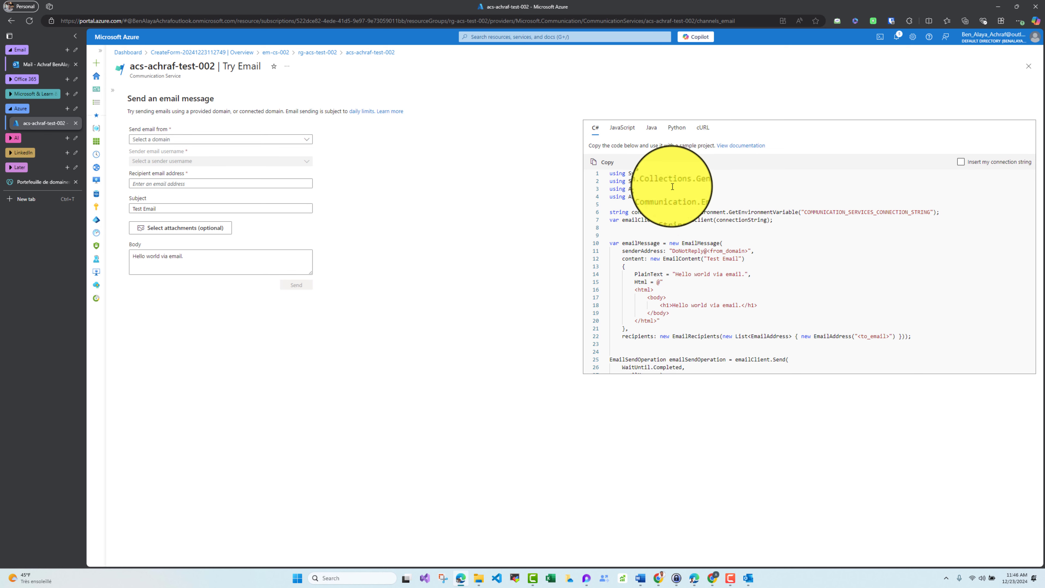
{"action": "scroll", "coordinate": [675, 251], "scroll_direction": "down", "scroll_amount": 2}
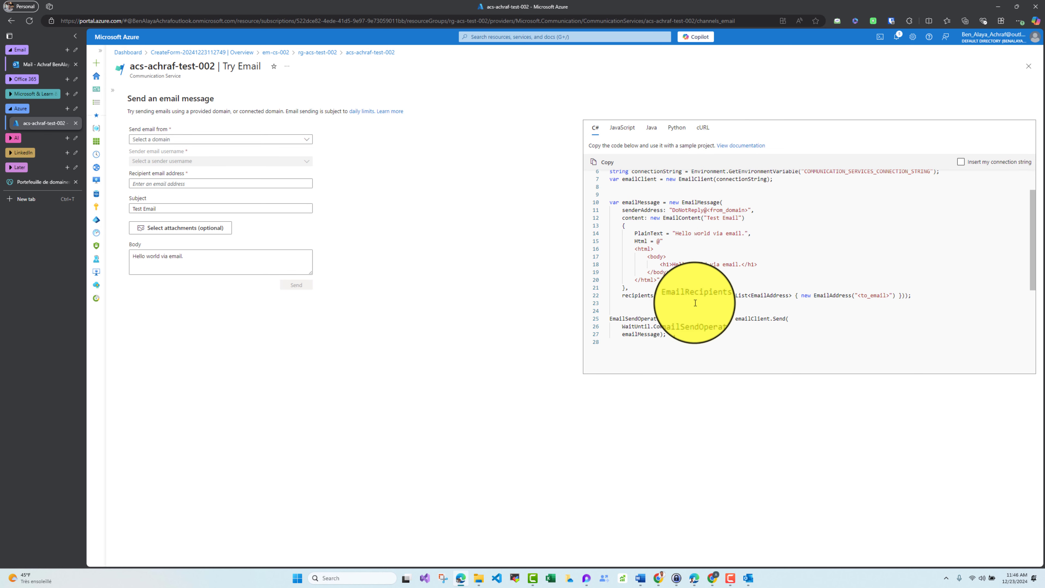
{"action": "scroll", "coordinate": [692, 300], "scroll_direction": "up", "scroll_amount": 2}
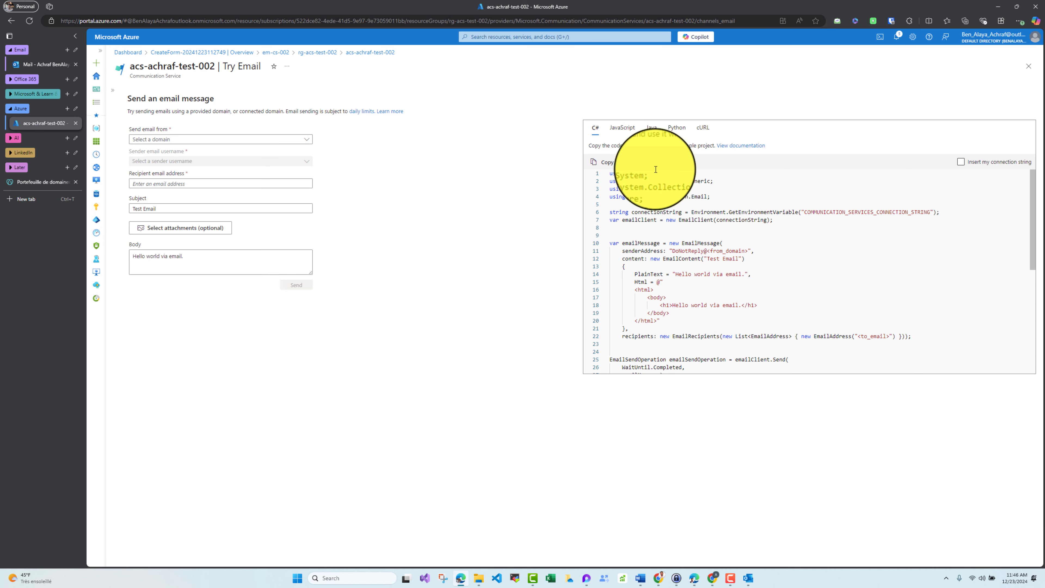
Look through the JavaScript, Java and cURL samples, and insert the connection string into the C# sample
{"action": "left_click", "coordinate": [627, 138]}
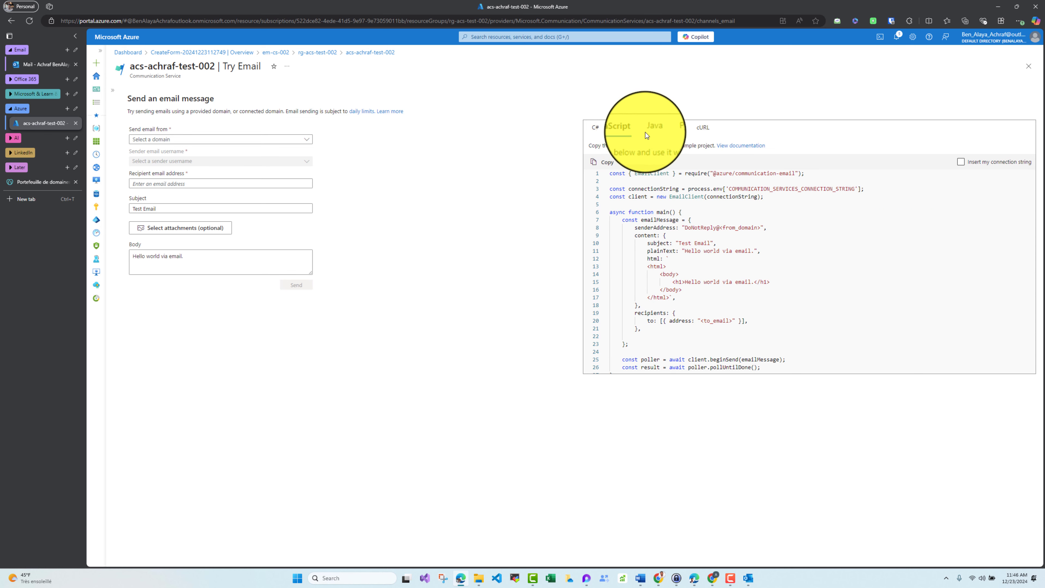
{"action": "left_click", "coordinate": [652, 129]}
{"action": "left_click", "coordinate": [703, 130]}
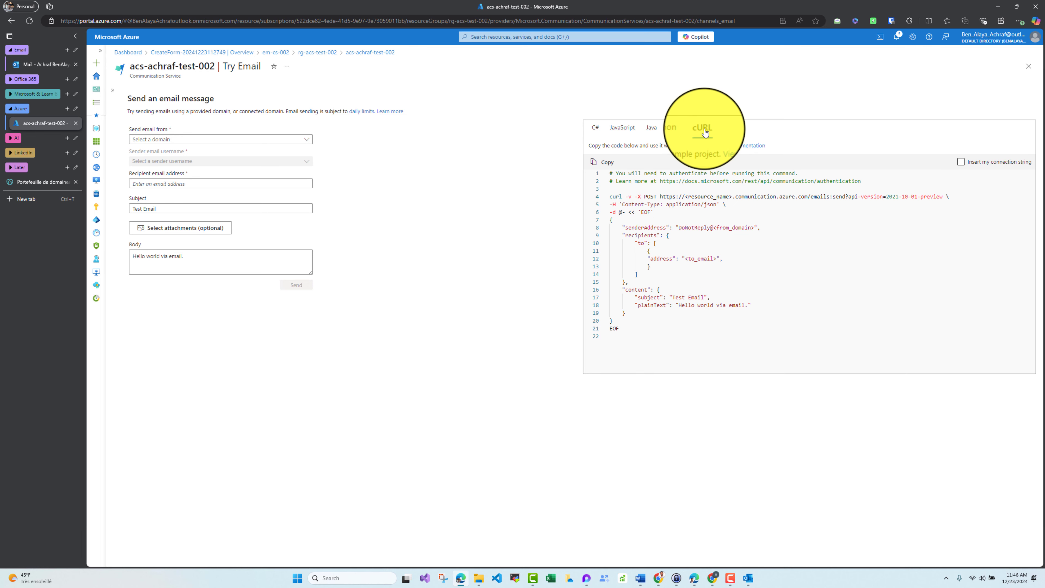
{"action": "left_click", "coordinate": [595, 128]}
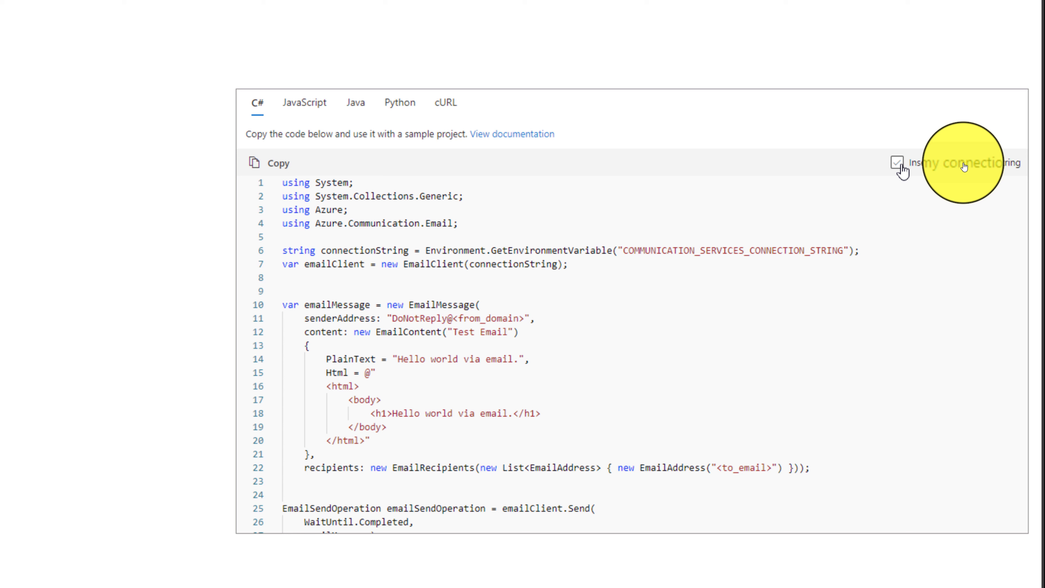
{"action": "left_click", "coordinate": [899, 165]}
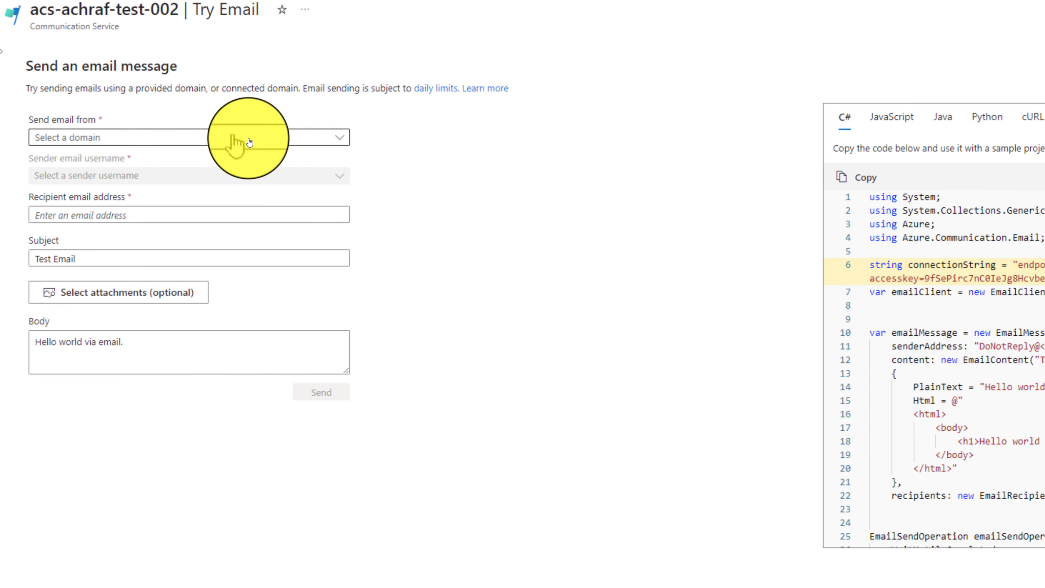
Set the test email to be sent from ihelpyoutodo.com with the DoNotReply sender username, keeping the subject Test Email
{"action": "left_click", "coordinate": [249, 142]}
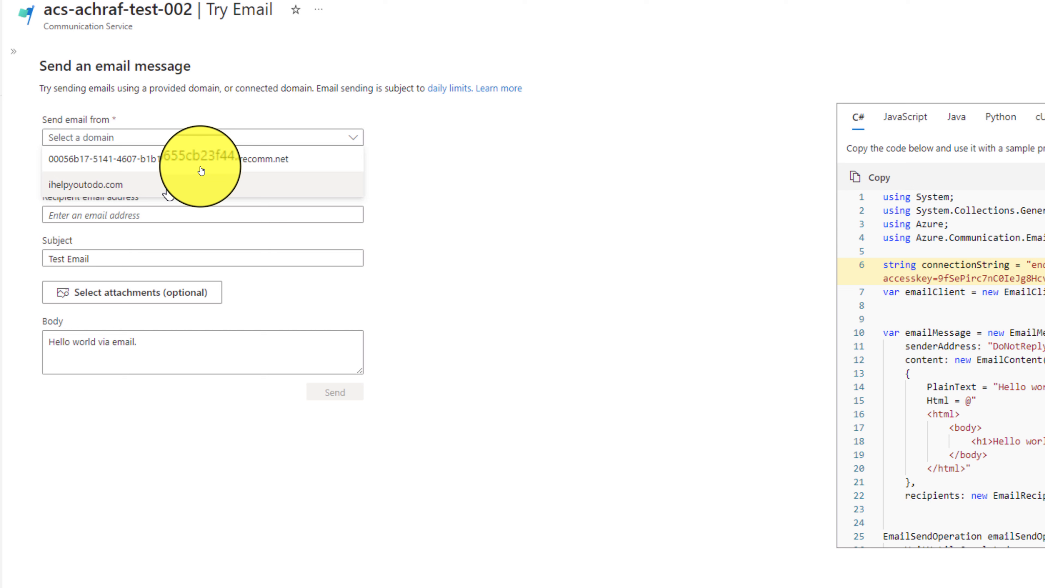
{"action": "left_click", "coordinate": [201, 172]}
{"action": "left_click", "coordinate": [217, 168]}
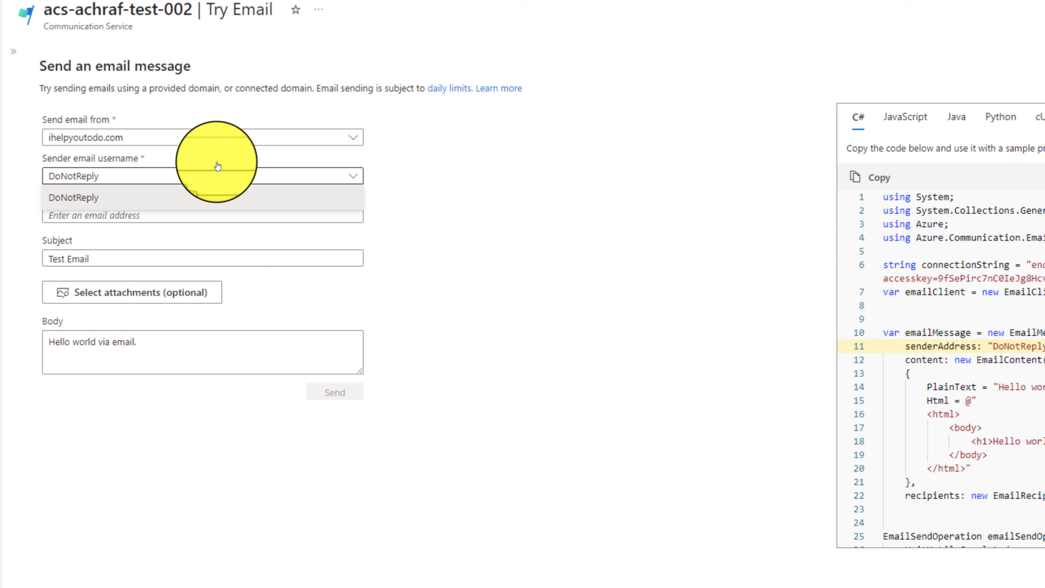
{"action": "left_click", "coordinate": [218, 166]}
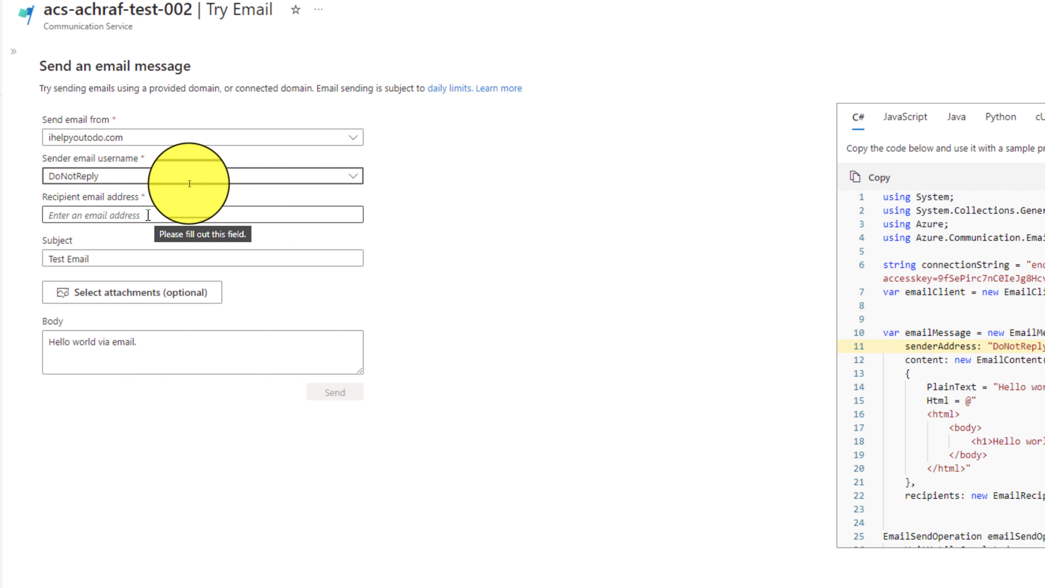
{"action": "left_click", "coordinate": [130, 258]}
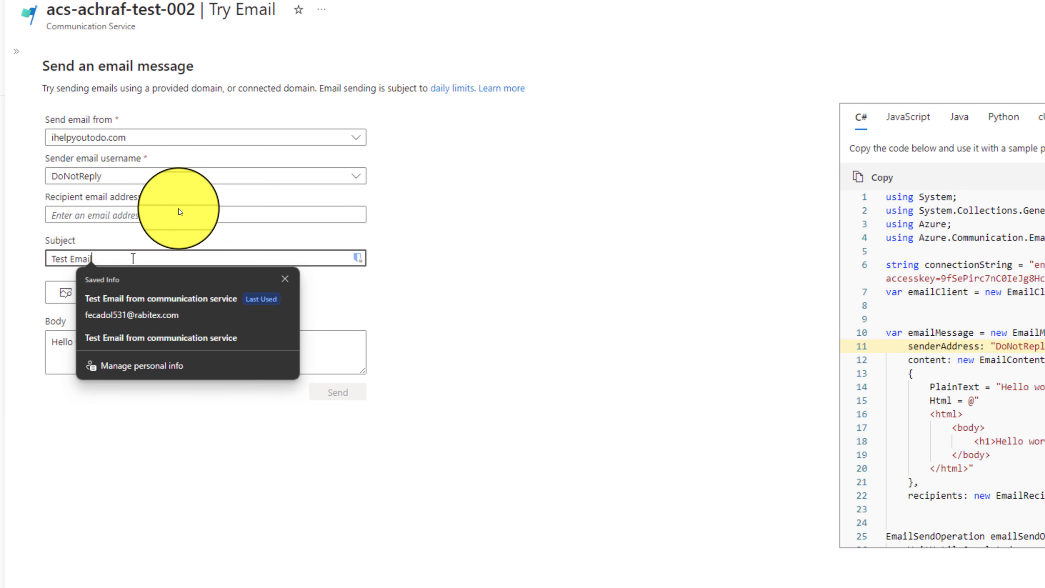
{"action": "left_click", "coordinate": [443, 268]}
Attach only the picture of the grey kitten lying on red fabric to the test email and embed it inline
{"action": "left_click", "coordinate": [136, 295]}
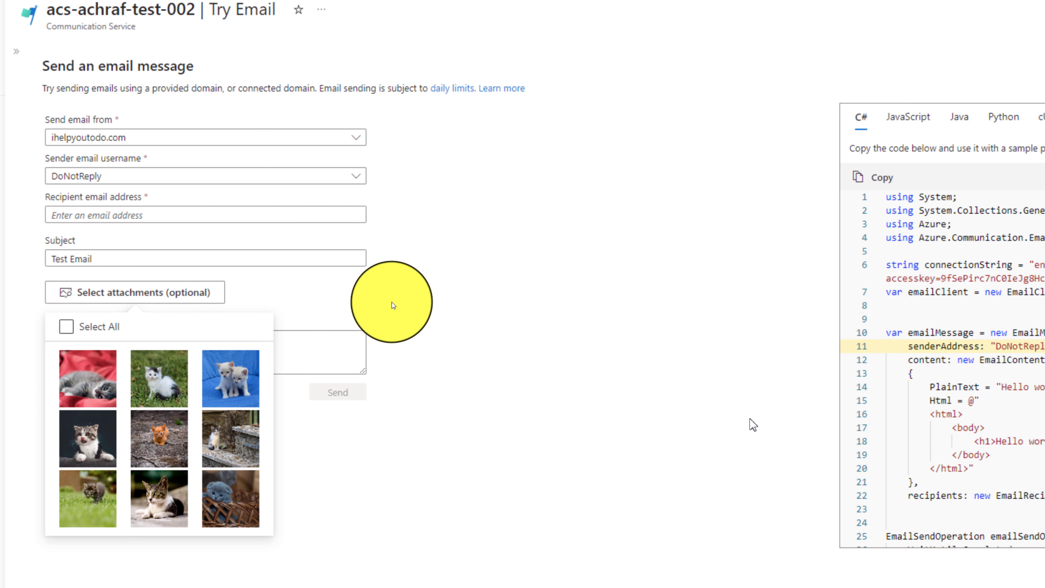
{"action": "left_click", "coordinate": [153, 375]}
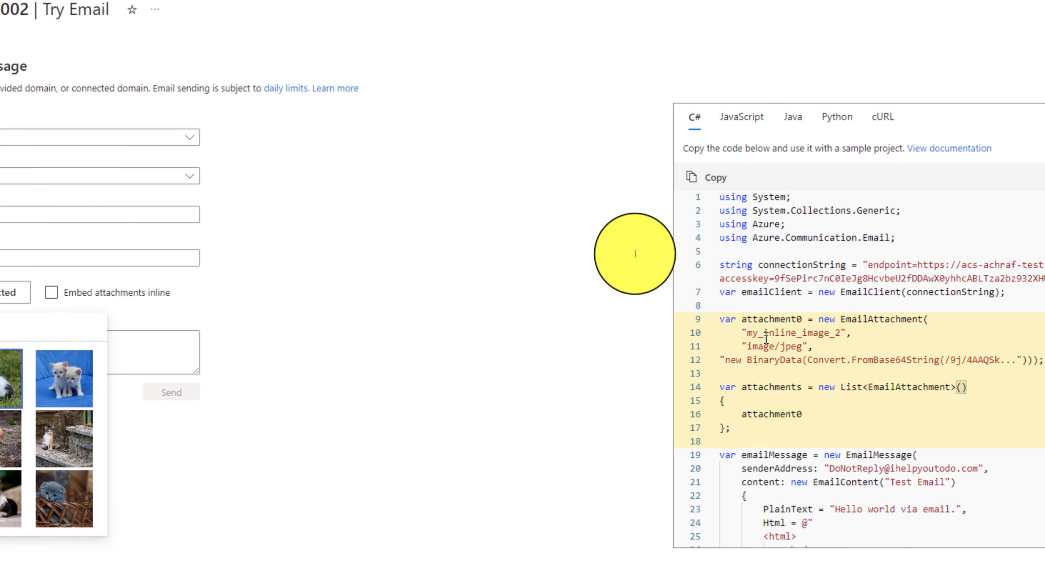
{"action": "left_click", "coordinate": [242, 396]}
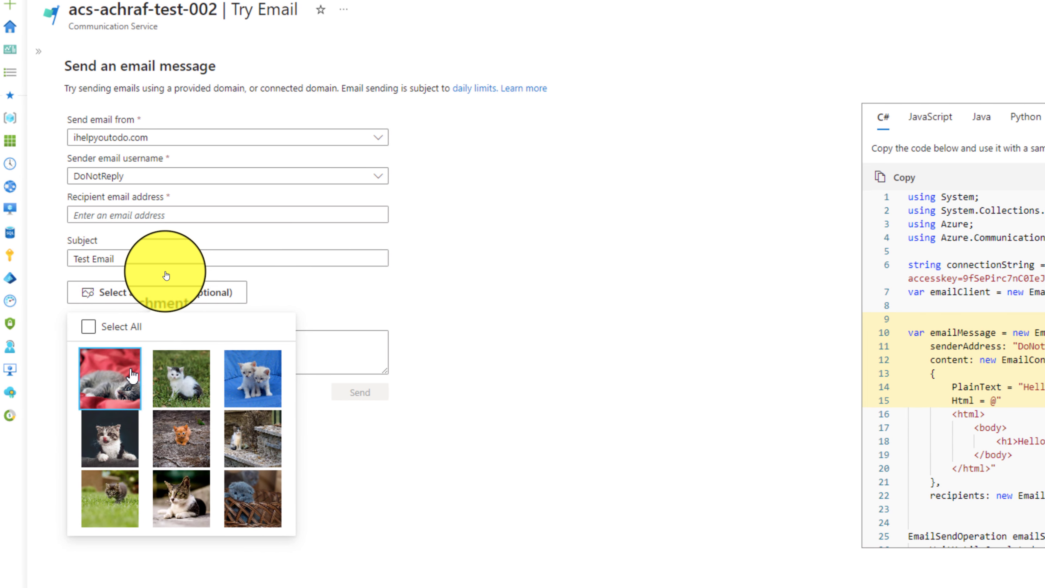
{"action": "left_click", "coordinate": [133, 383]}
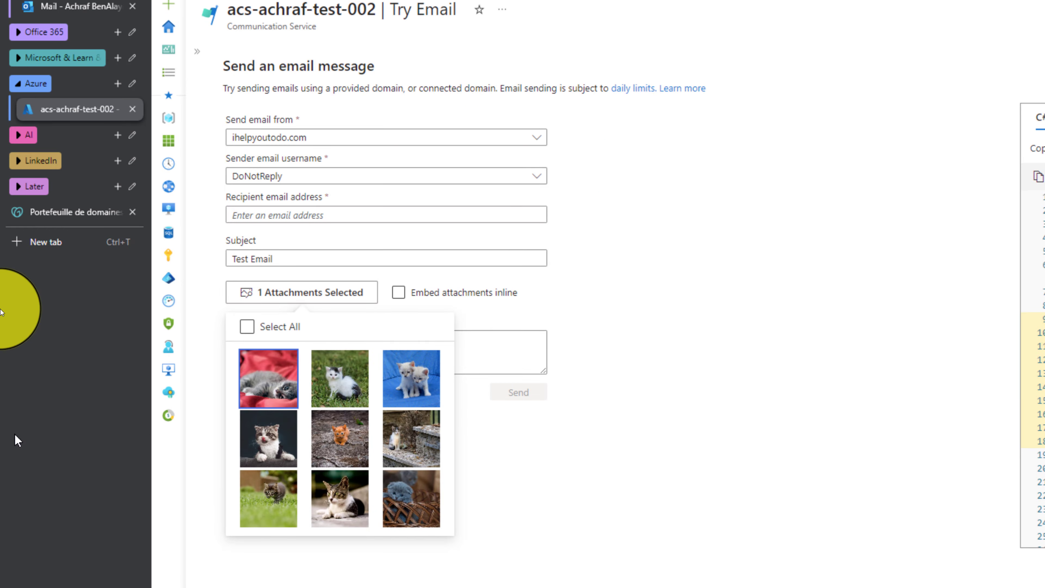
{"action": "left_click", "coordinate": [613, 450]}
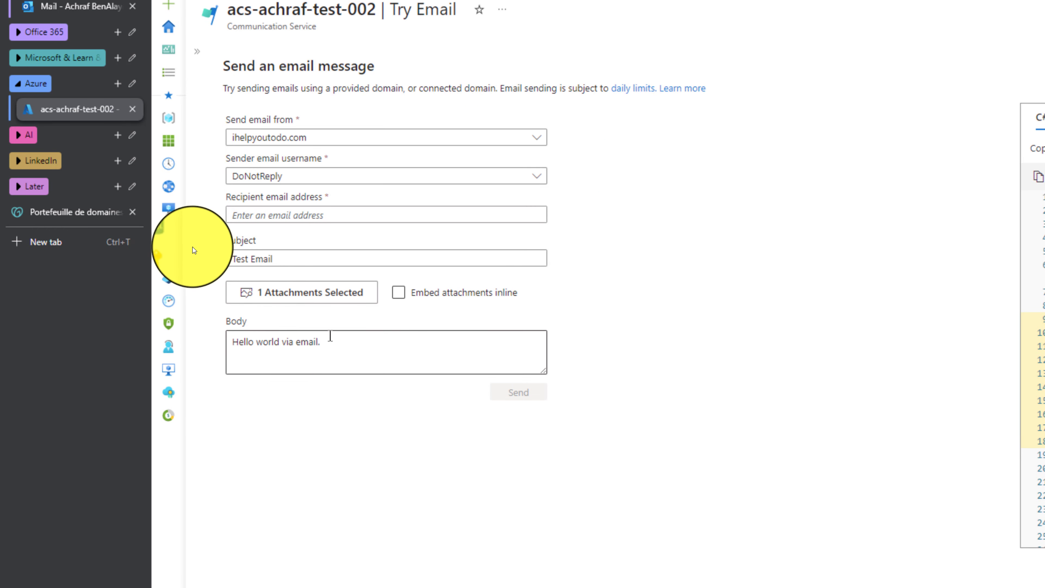
{"action": "left_click", "coordinate": [399, 297]}
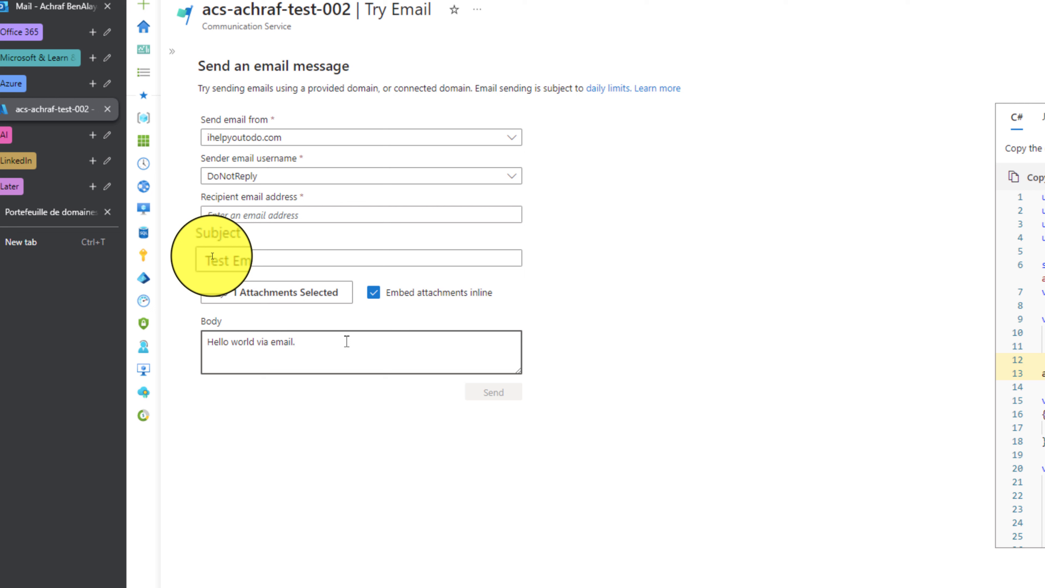
Extend the test email's body text to read "Hello world via email from the portal."
{"action": "type", "text": "from "}
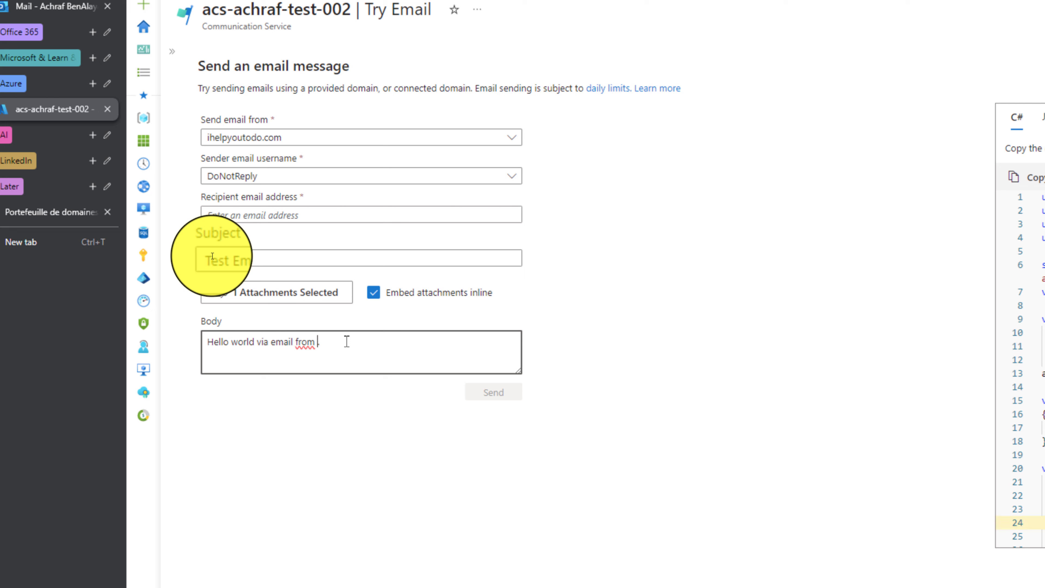
{"action": "type", "text": "th"}
{"action": "key", "text": "BackSpace"}
{"action": "key", "text": "BackSpace"}
{"action": "type", "text": "the port"}
{"action": "key", "text": "BackSpace"}
{"action": "key", "text": "BackSpace"}
{"action": "type", "text": "rtal"}
Set the test email's subject to "Test Email from azure portal", reusing the word "portal" from the body
{"action": "double_click", "coordinate": [345, 342]}
{"action": "key", "text": "ctrl+c"}
{"action": "left_click", "coordinate": [290, 252]}
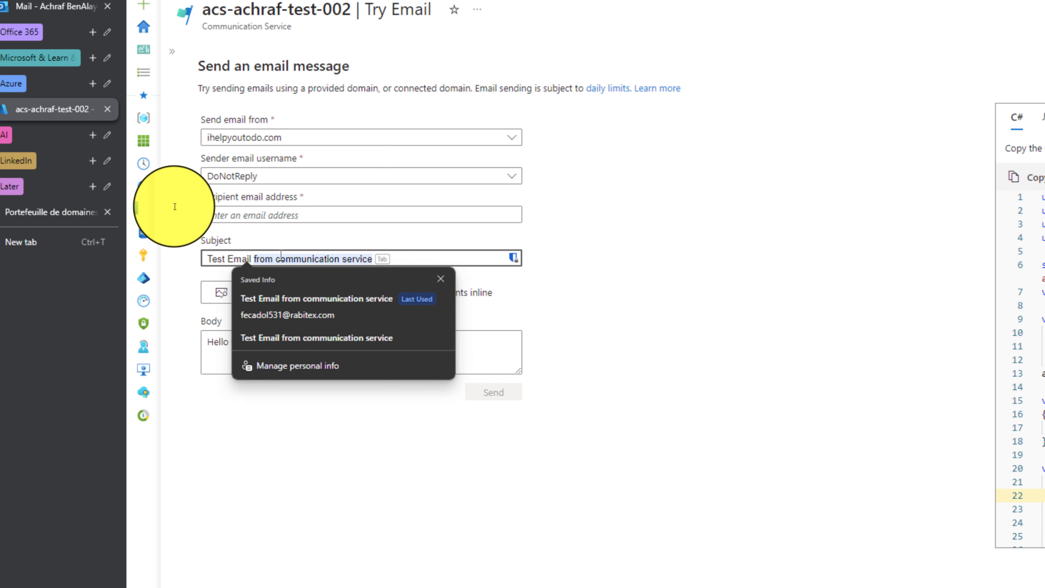
{"action": "key", "text": "ctrl+v"}
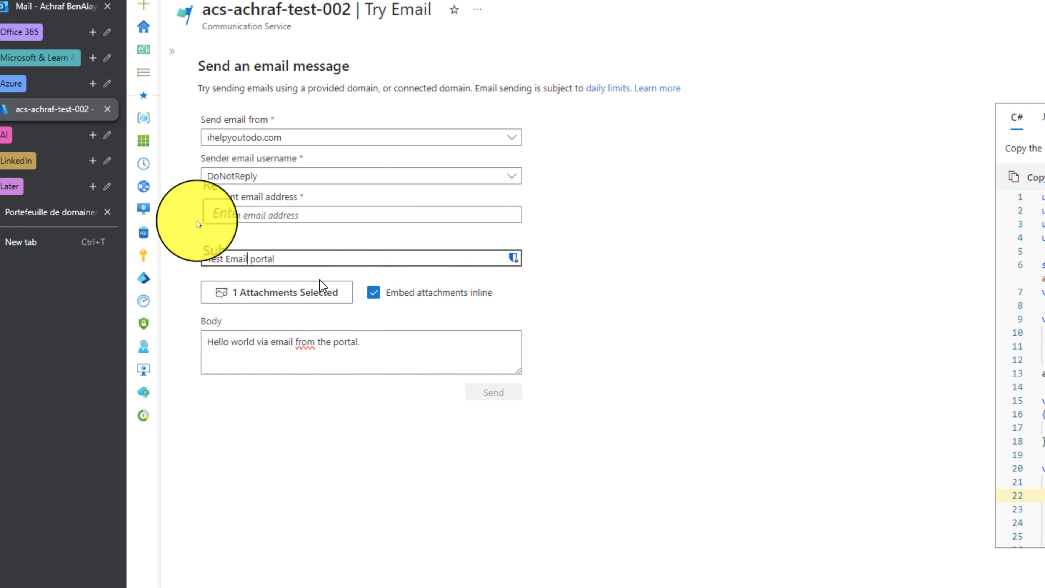
{"action": "type", "text": "fo"}
{"action": "type", "text": "romazure"}
{"action": "key", "text": "Left"}
{"action": "key", "text": "Left"}
{"action": "key", "text": "Left"}
{"action": "key", "text": "Left"}
{"action": "key", "text": "Left"}
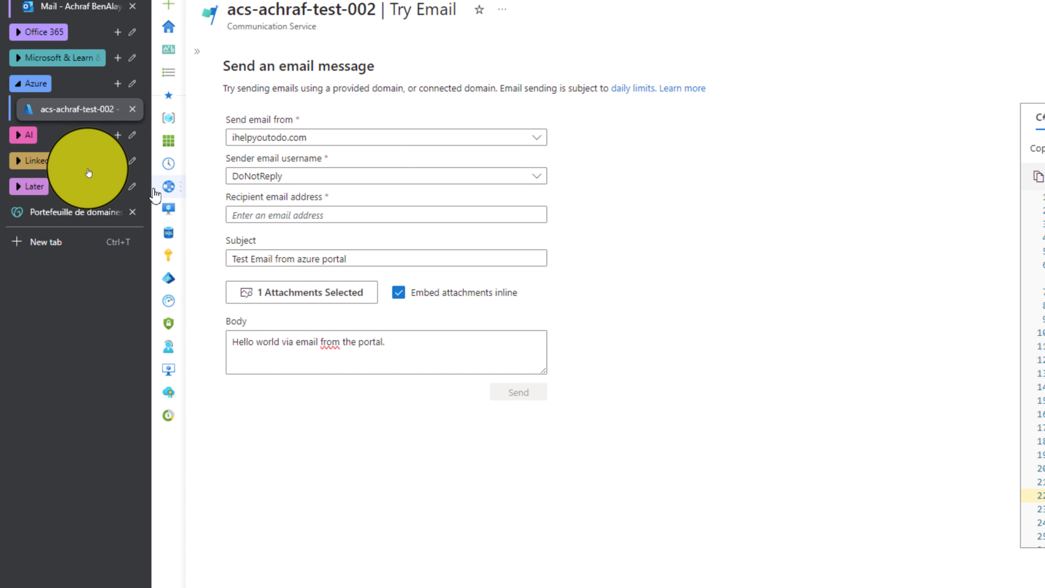
{"action": "mouse_move", "coordinate": [143, 186]}
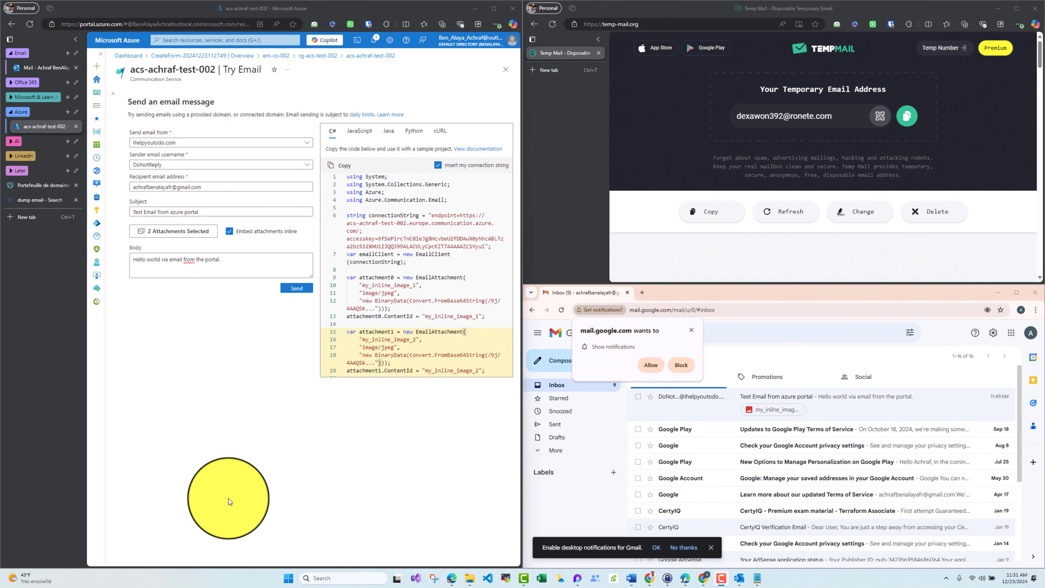
Allow notifications for Gmail, and look at the Outlook inbox before returning to the test email form
{"action": "left_click", "coordinate": [764, 223]}
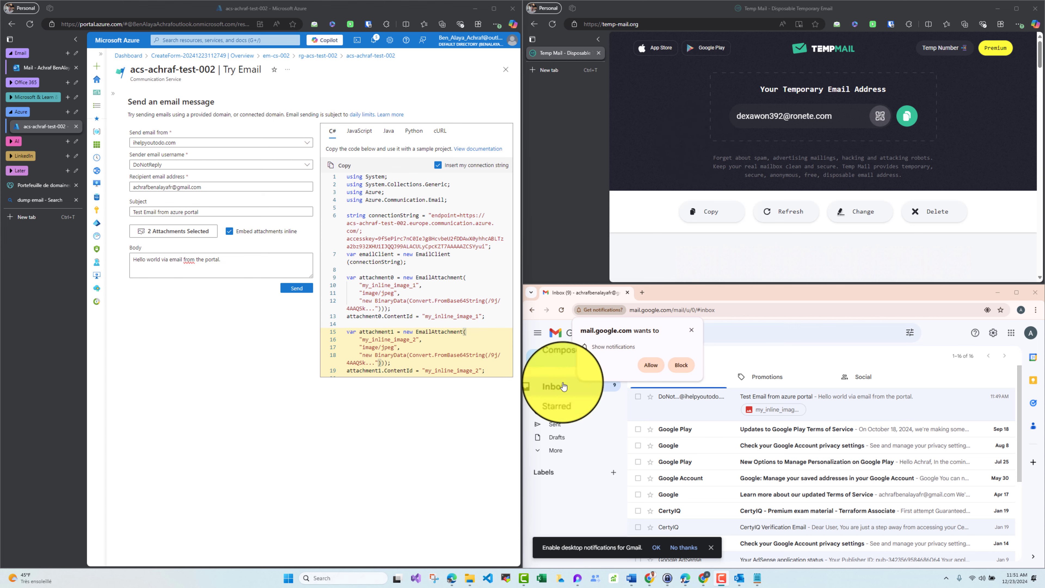
{"action": "left_click", "coordinate": [650, 364]}
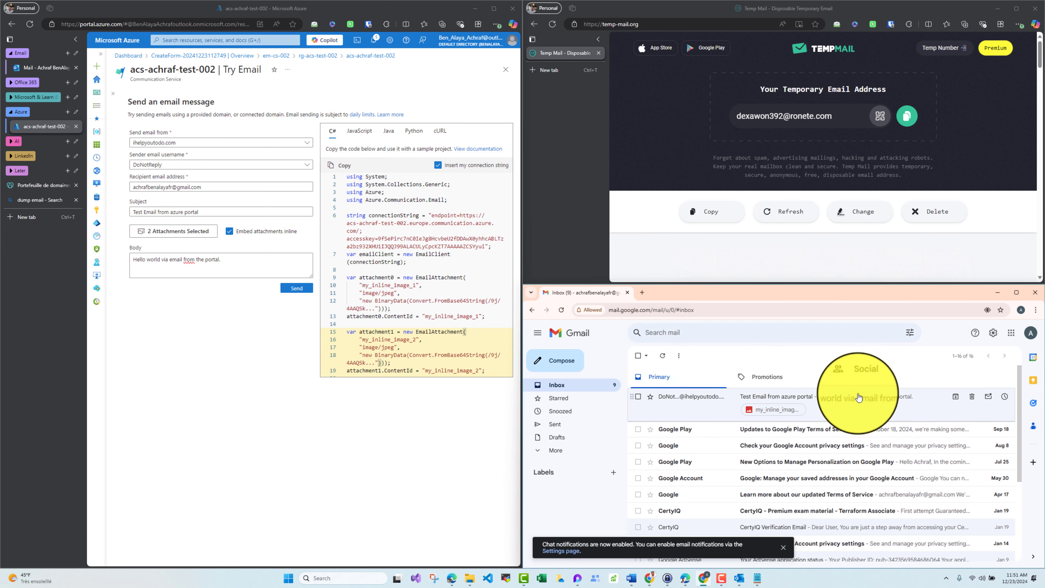
{"action": "mouse_move", "coordinate": [739, 578]}
{"action": "left_click", "coordinate": [776, 542]}
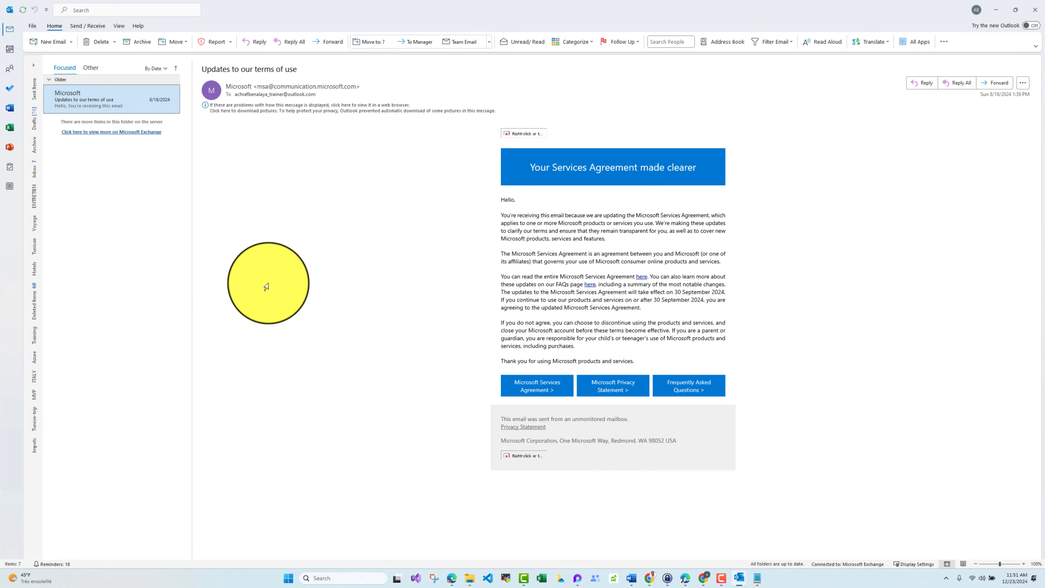
{"action": "left_click", "coordinate": [991, 9]}
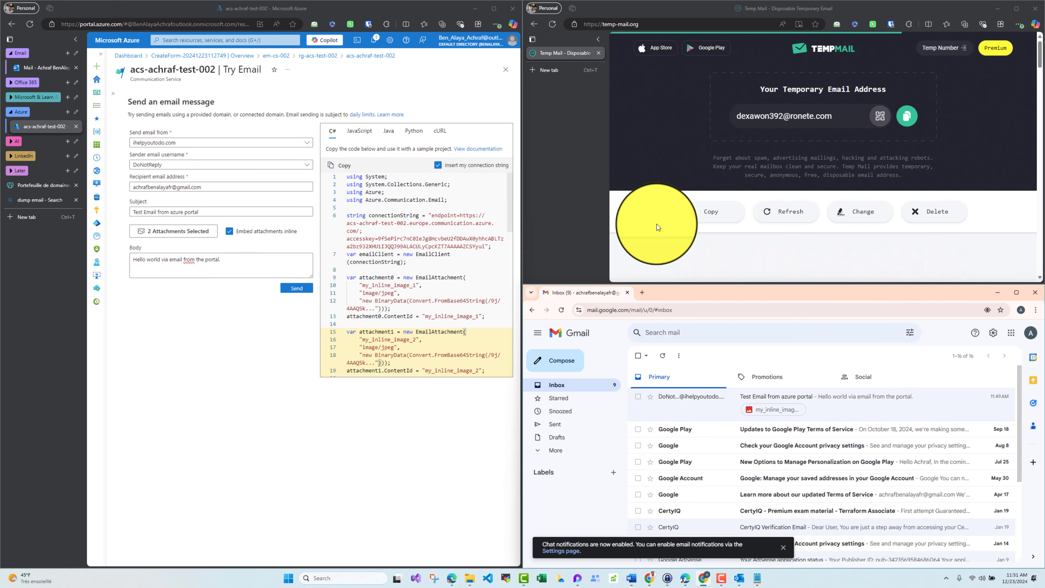
Copy the temporary email address from Temp Mail and use it as the recipient of the test email
{"action": "left_click", "coordinate": [906, 118]}
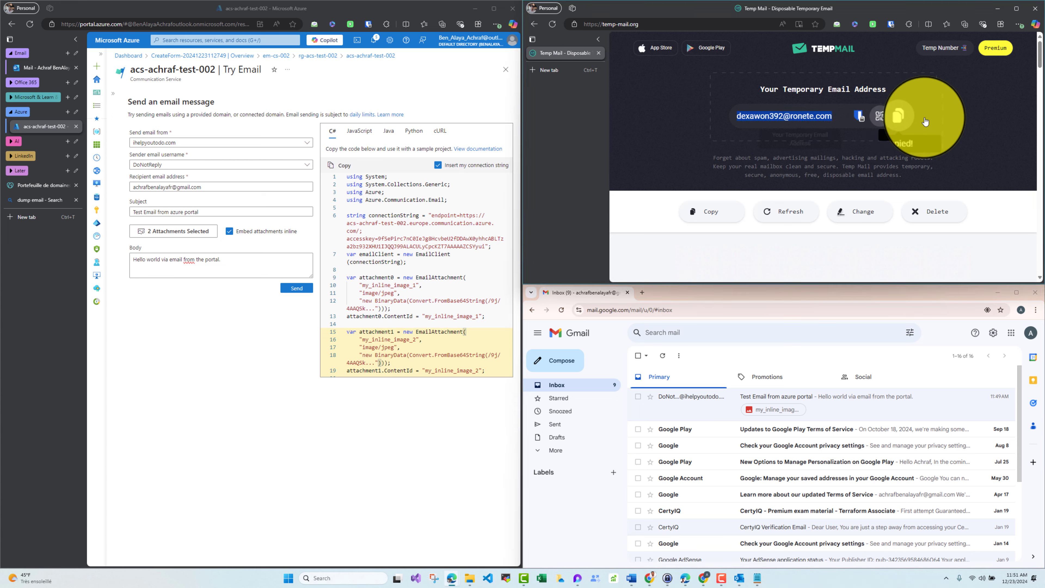
{"action": "mouse_move", "coordinate": [1040, 58]}
{"action": "left_mouse_down"}
{"action": "mouse_move", "coordinate": [1042, 80]}
{"action": "mouse_move", "coordinate": [1041, 58]}
{"action": "left_mouse_up"}
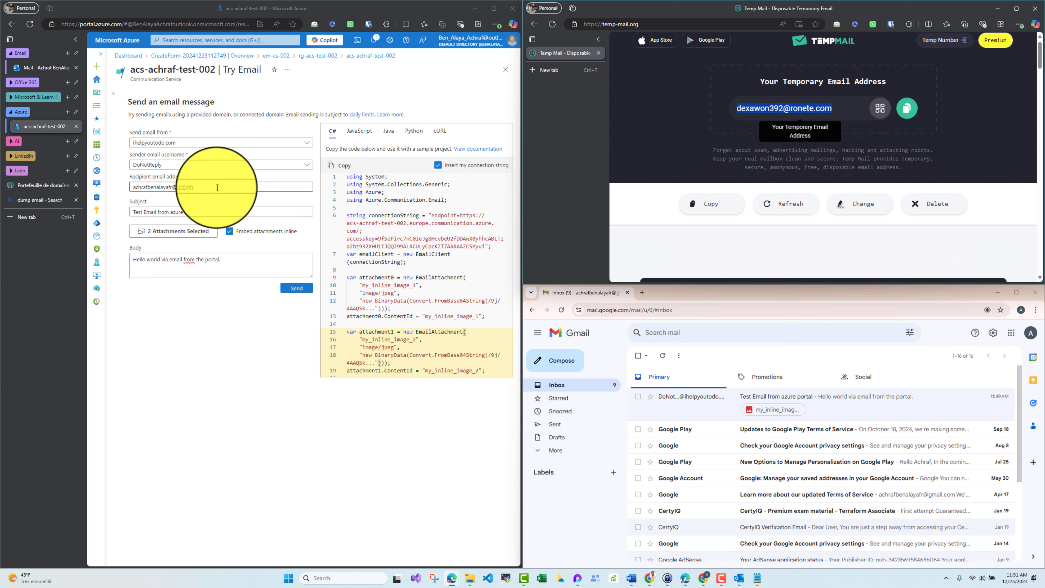
{"action": "left_click_drag", "start_coordinate": [217, 187], "coordinate": [163, 187]}
{"action": "key", "text": "ctrl+v"}
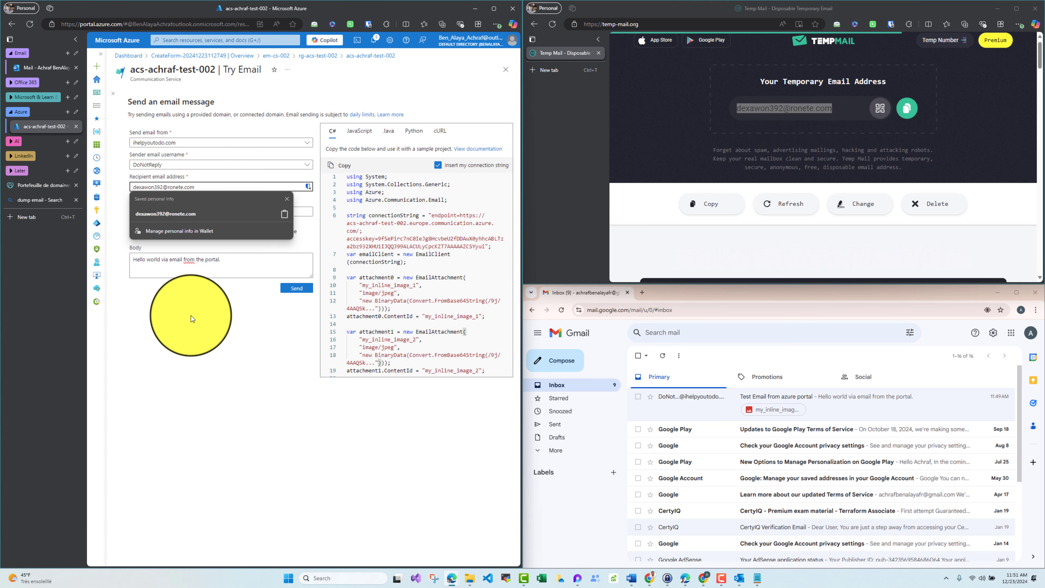
{"action": "left_click", "coordinate": [191, 315]}
Replace "portal" in the body with "azure portal" copied from the subject, and send the test email
{"action": "left_click", "coordinate": [207, 211]}
{"action": "left_click_drag", "start_coordinate": [207, 211], "coordinate": [170, 212]}
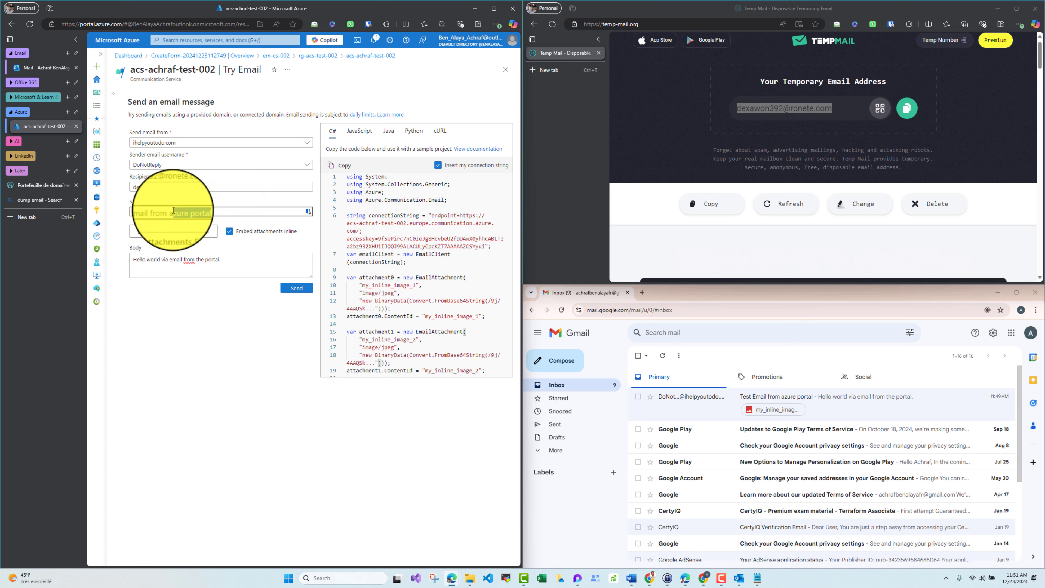
{"action": "double_click", "coordinate": [210, 260]}
{"action": "key", "text": "ctrl+v"}
{"action": "left_click", "coordinate": [297, 288]}
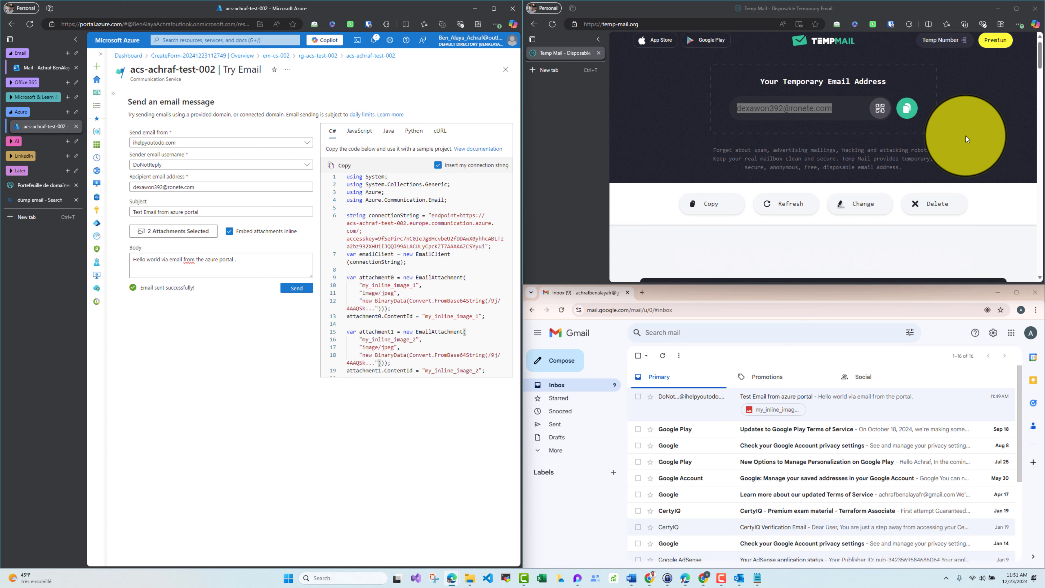
Open the received test email in Temp Mail and examine its body text and inline images
{"action": "left_click_drag", "start_coordinate": [1040, 58], "coordinate": [1042, 80]}
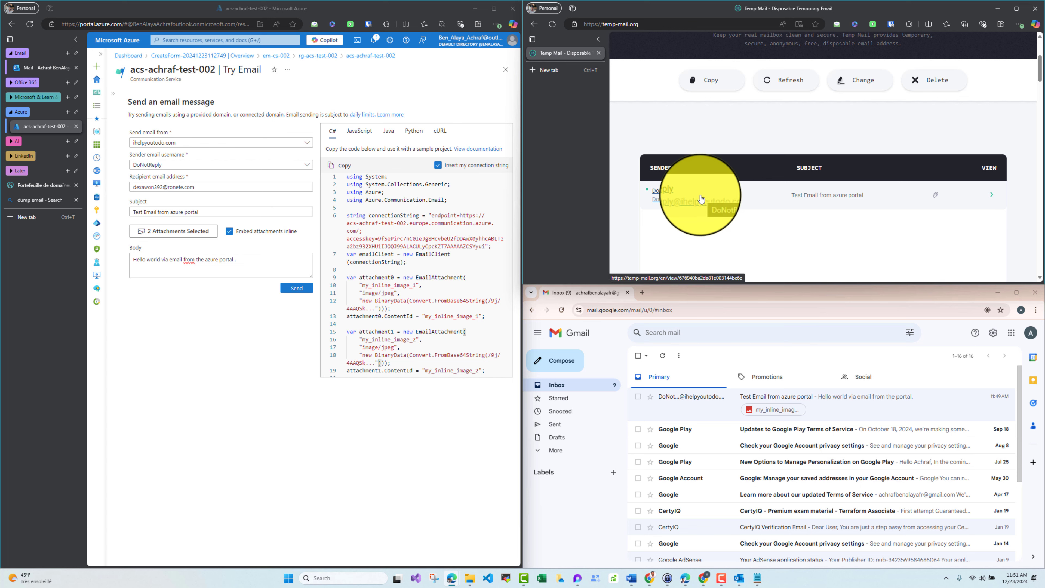
{"action": "left_click", "coordinate": [721, 195]}
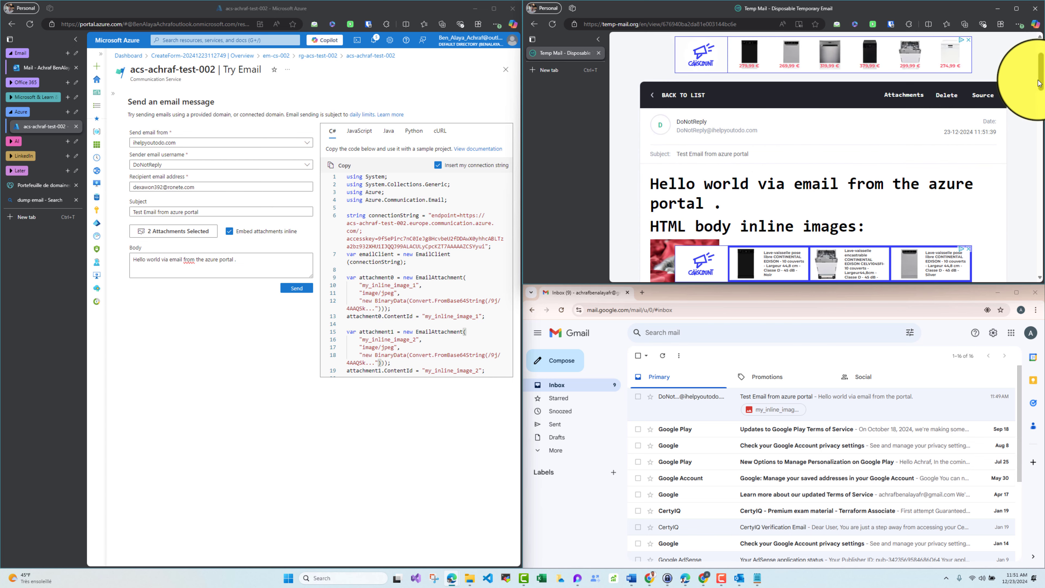
{"action": "left_click_drag", "start_coordinate": [1041, 83], "coordinate": [1041, 97]}
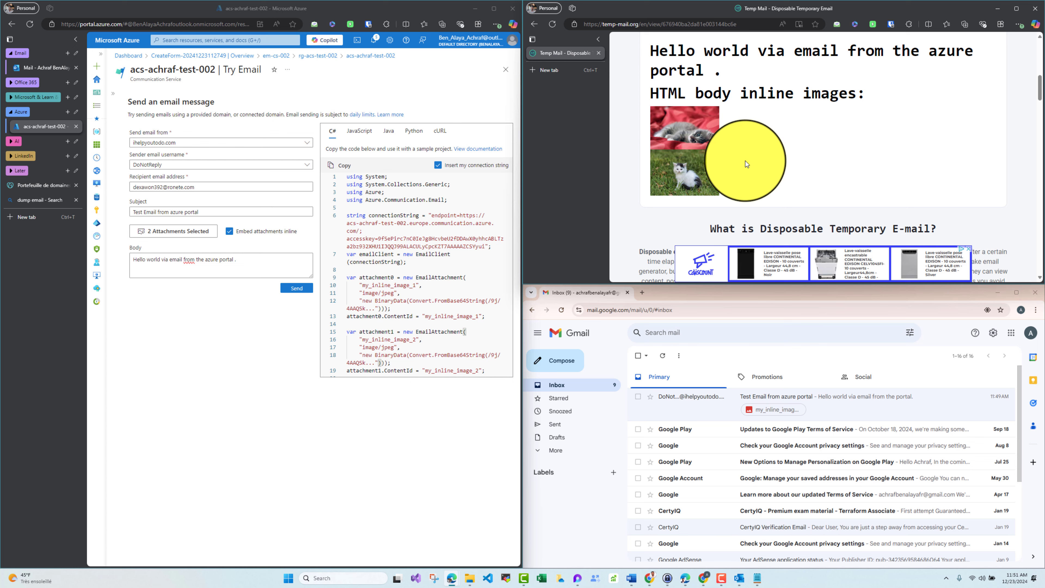
{"action": "scroll", "coordinate": [747, 161], "scroll_direction": "up", "scroll_amount": 5}
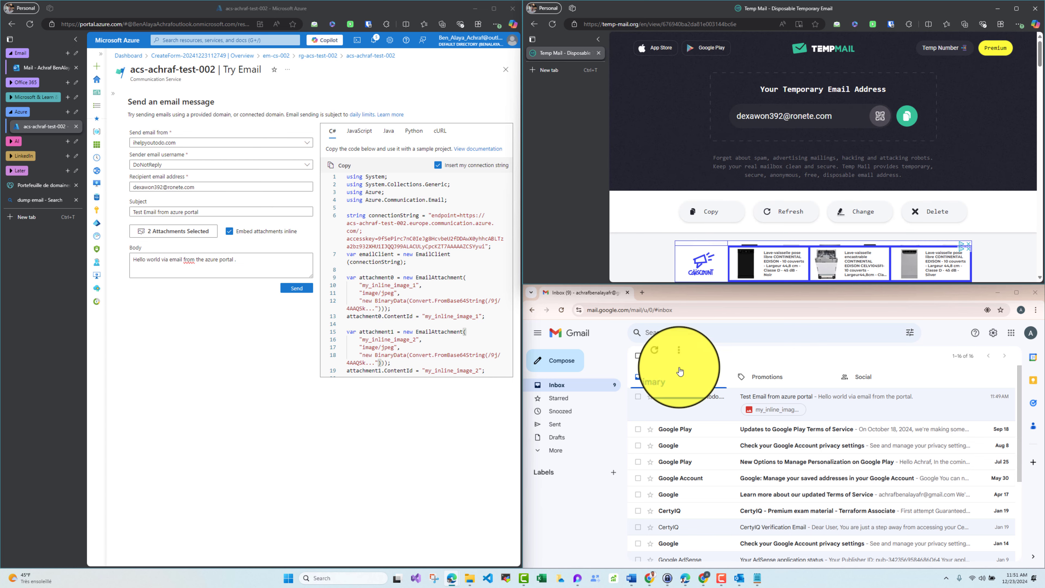
Copy the Gmail account's email address and use it as the recipient of the test email
{"action": "left_click", "coordinate": [1030, 332]}
{"action": "triple_click", "coordinate": [946, 357]}
{"action": "right_click", "coordinate": [946, 358]}
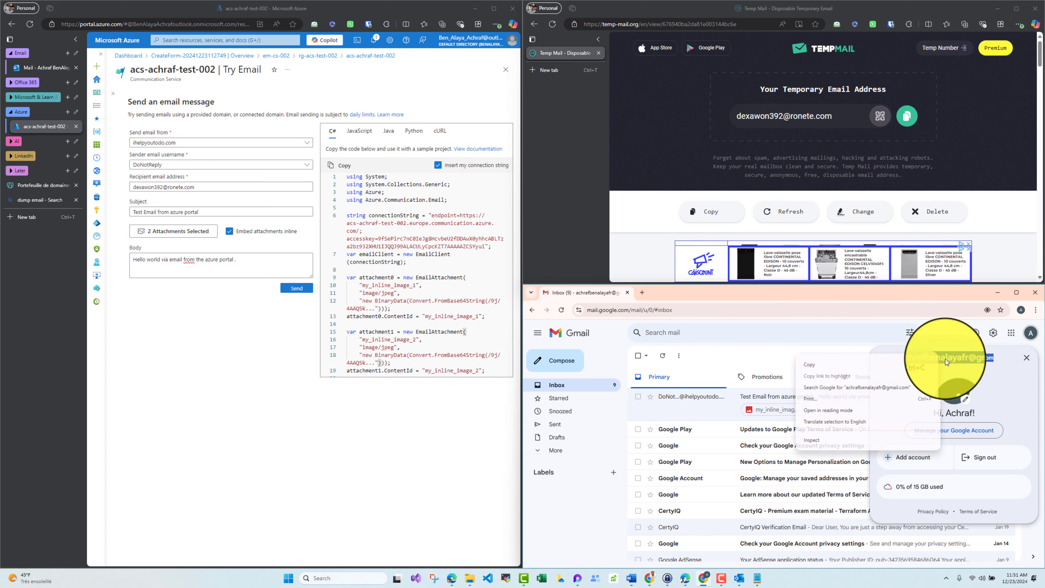
{"action": "left_click", "coordinate": [809, 365]}
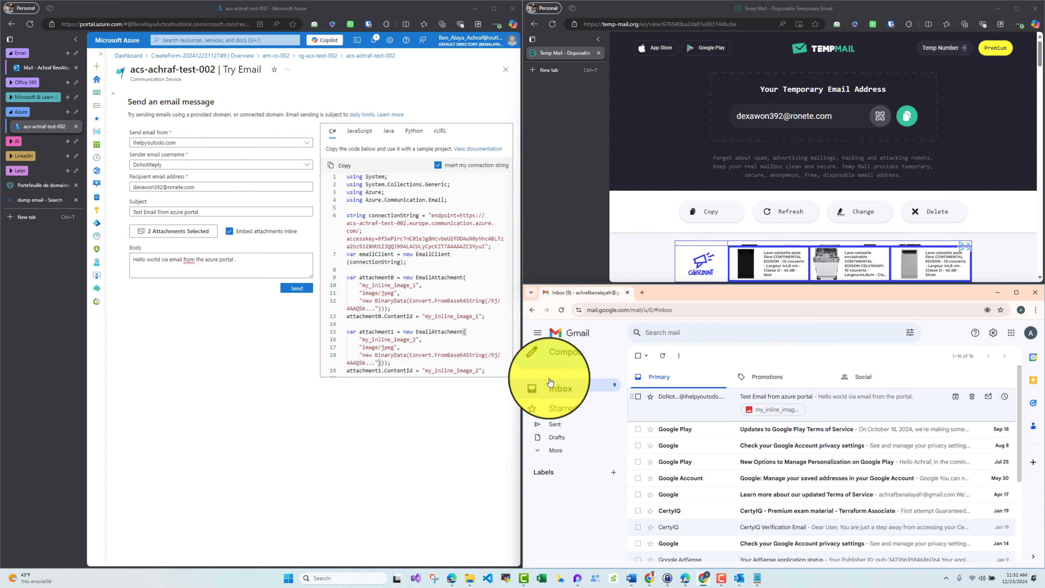
{"action": "triple_click", "coordinate": [208, 187]}
{"action": "key", "text": "ctrl+v"}
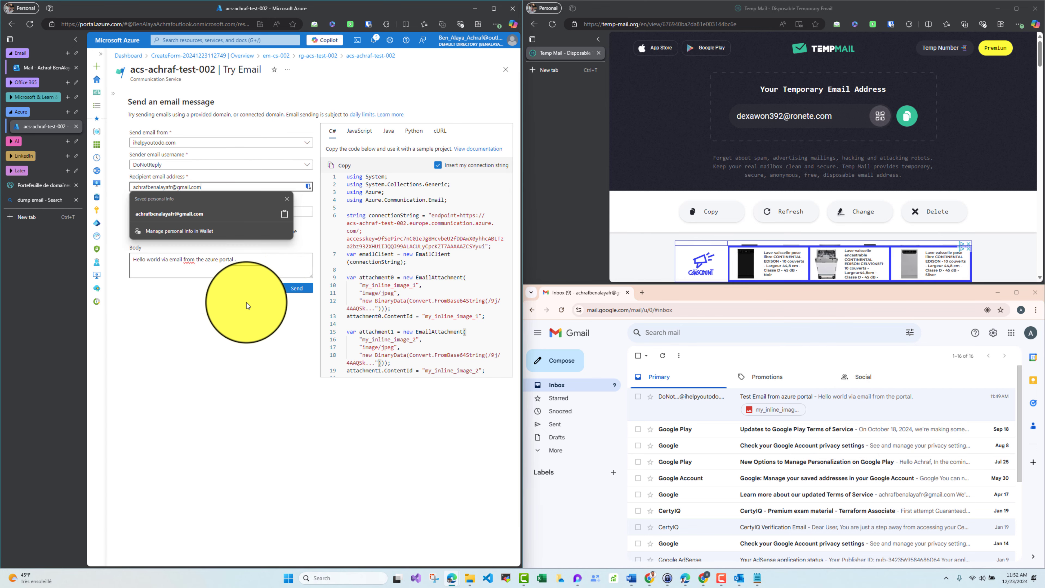
Attach only the pictures of the kitten on grass and the grey kitten in a basket, with inline embedding turned off
{"action": "left_click", "coordinate": [205, 232]}
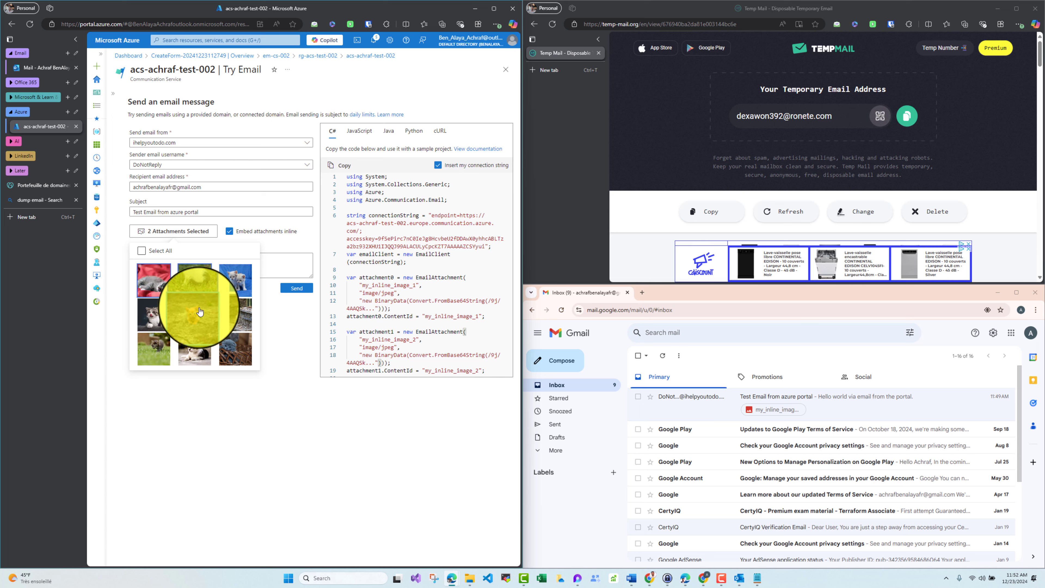
{"action": "left_click", "coordinate": [171, 301]}
{"action": "left_click", "coordinate": [231, 233]}
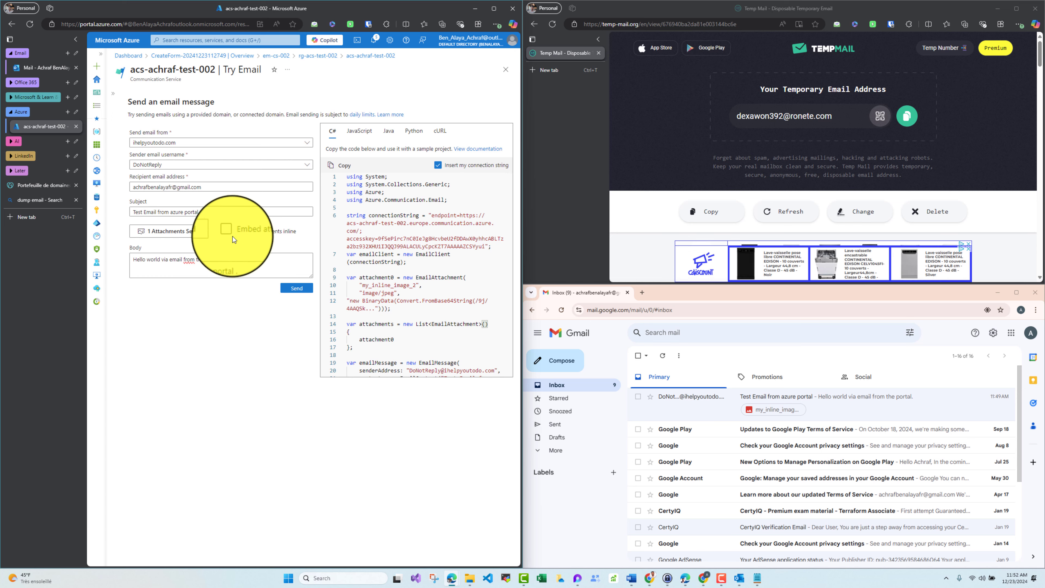
{"action": "left_click", "coordinate": [175, 231]}
{"action": "left_click", "coordinate": [234, 348]}
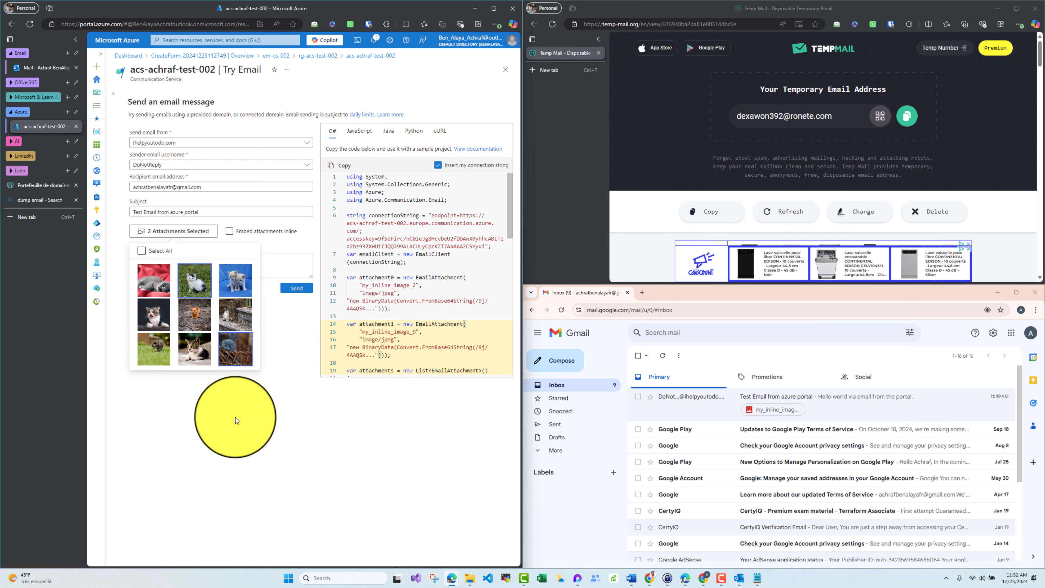
{"action": "left_click", "coordinate": [239, 423]}
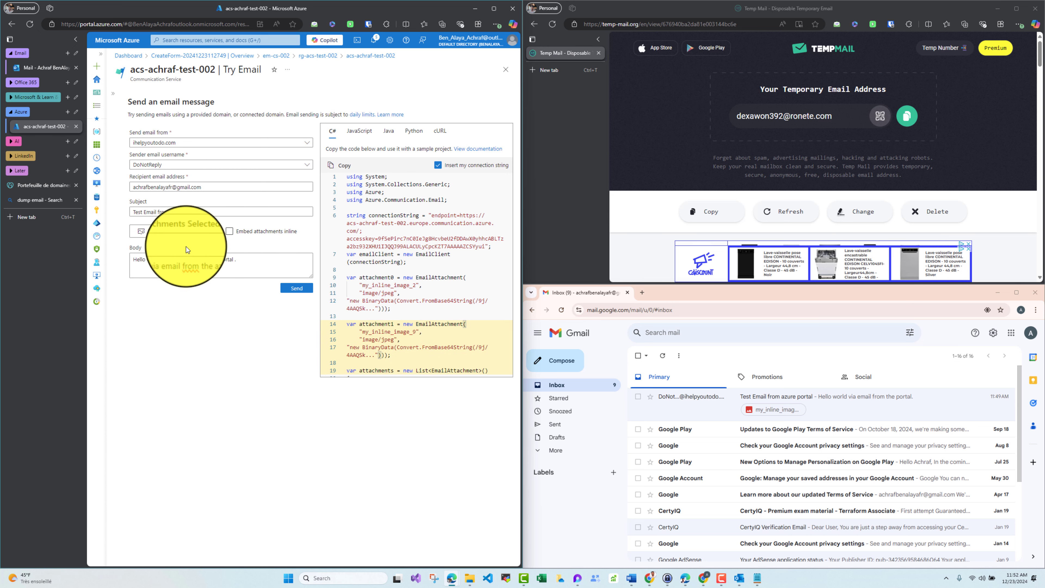
Send the test email and open it in Gmail to examine its body and attachments
{"action": "left_click", "coordinate": [287, 290]}
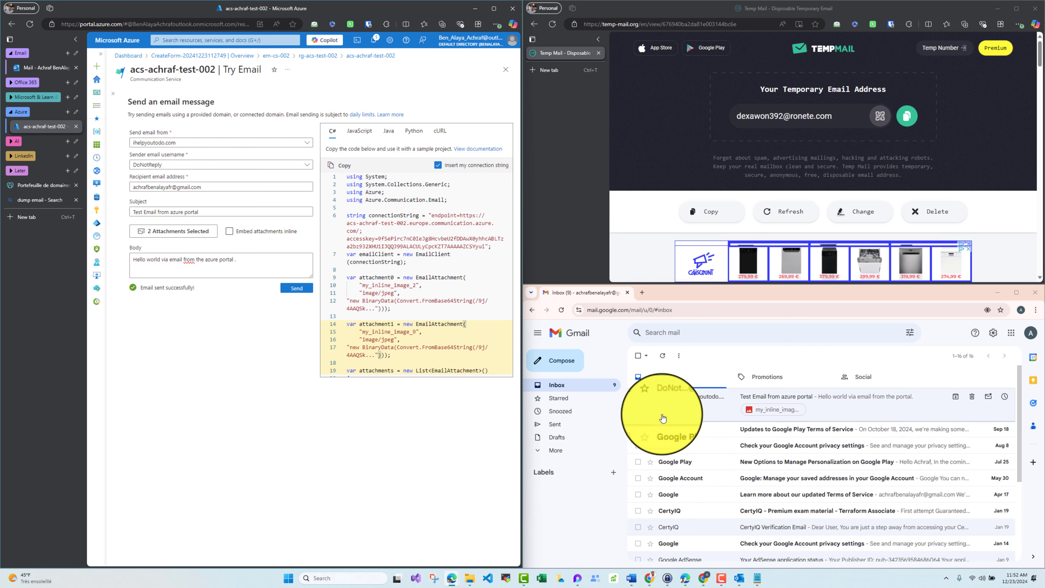
{"action": "left_click", "coordinate": [777, 403]}
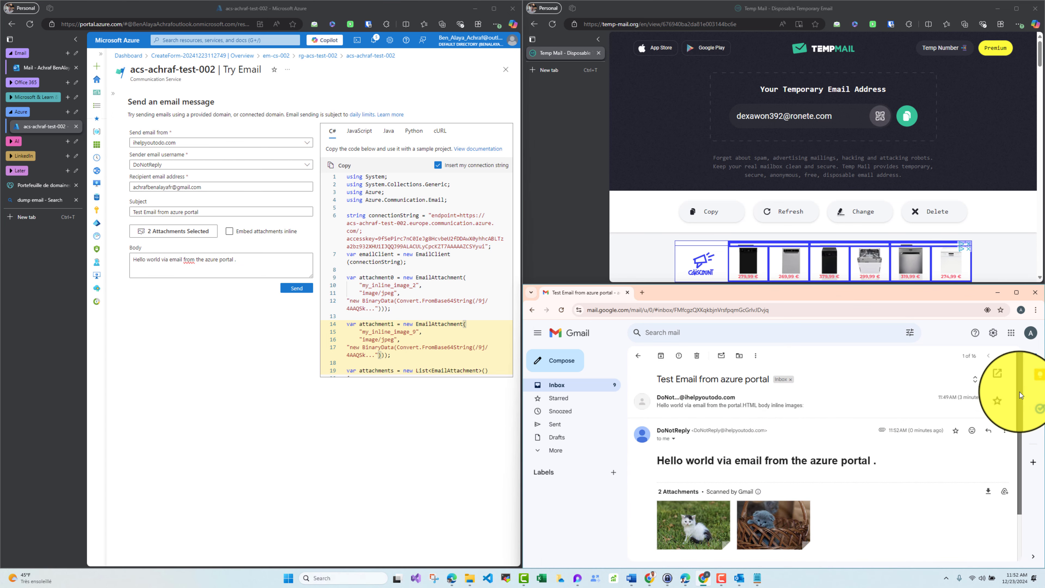
{"action": "scroll", "coordinate": [1004, 412], "scroll_direction": "down", "scroll_amount": 1}
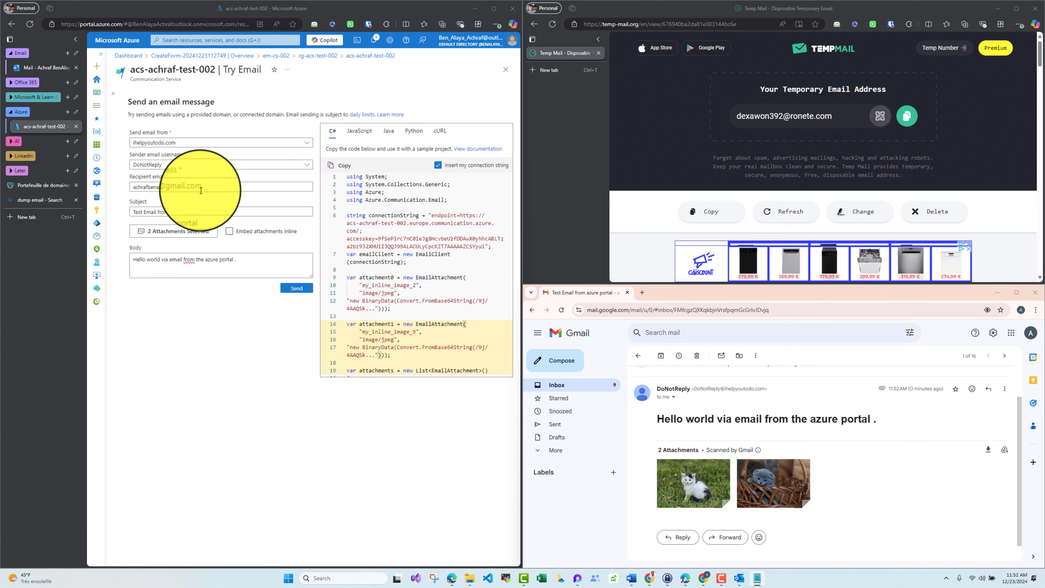
Replace the test email's recipient with the Outlook account's email address
{"action": "left_click", "coordinate": [175, 186]}
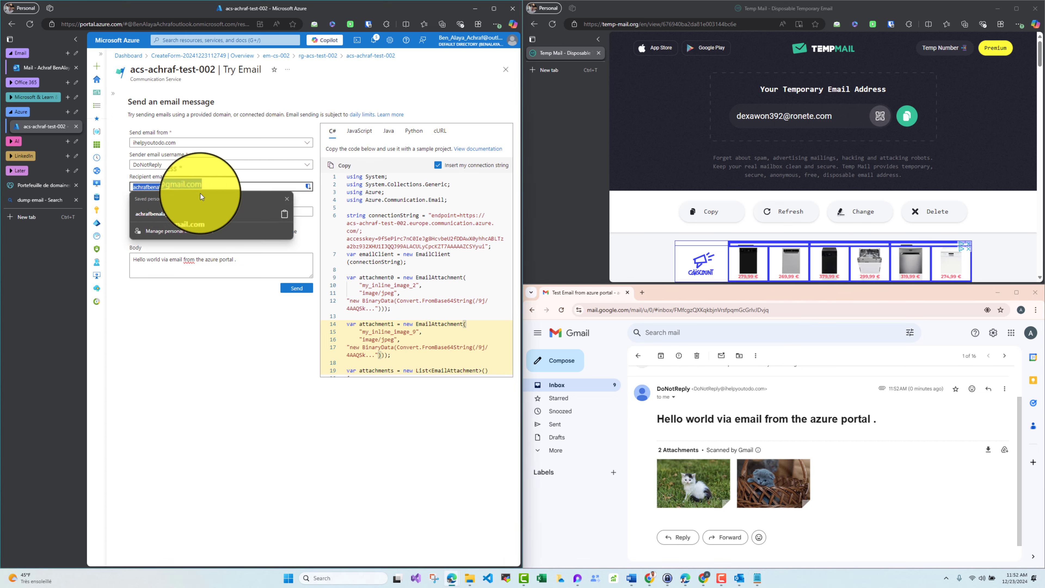
{"action": "left_click", "coordinate": [187, 209]}
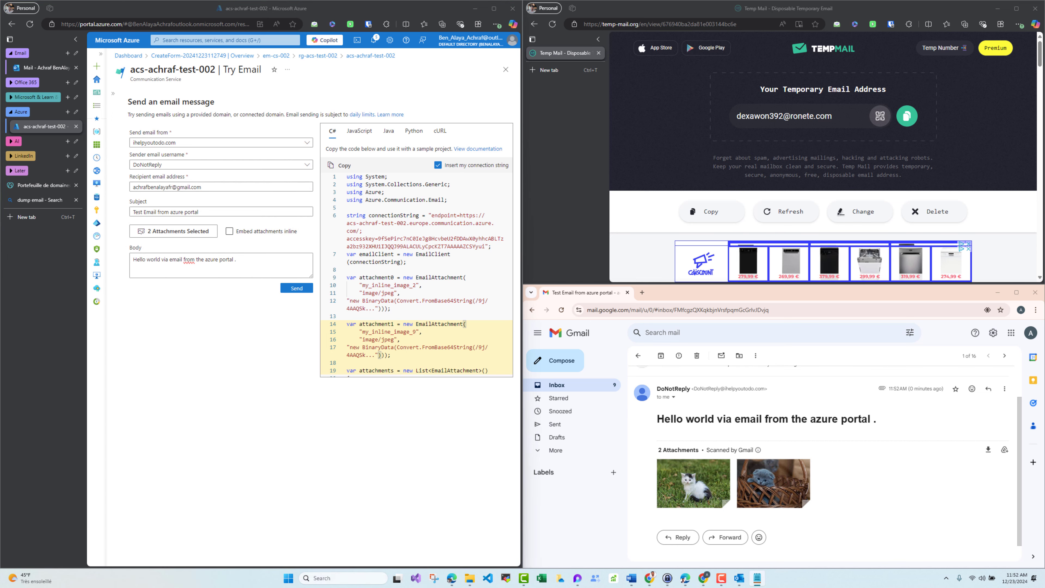
{"action": "left_click", "coordinate": [214, 187]}
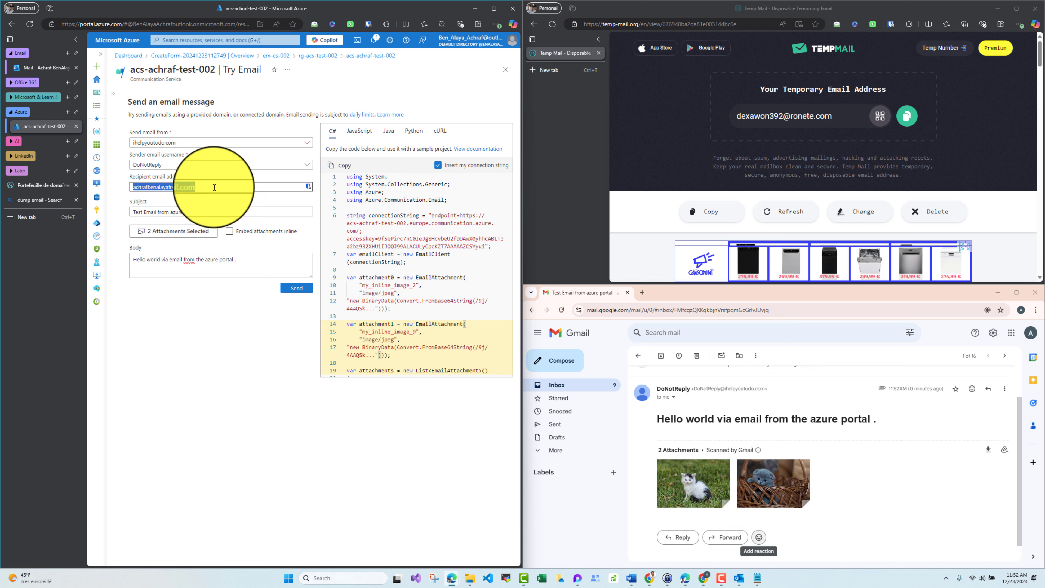
{"action": "left_click", "coordinate": [310, 203]}
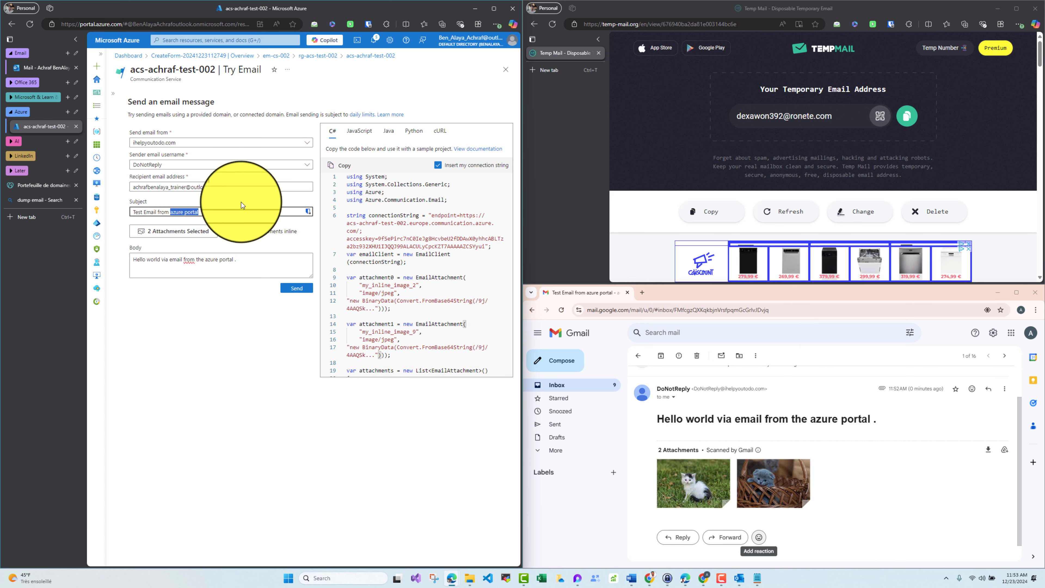
Extend the subject to "Test Email from azure portal to outlook" and send the test email
{"action": "left_click", "coordinate": [217, 212]}
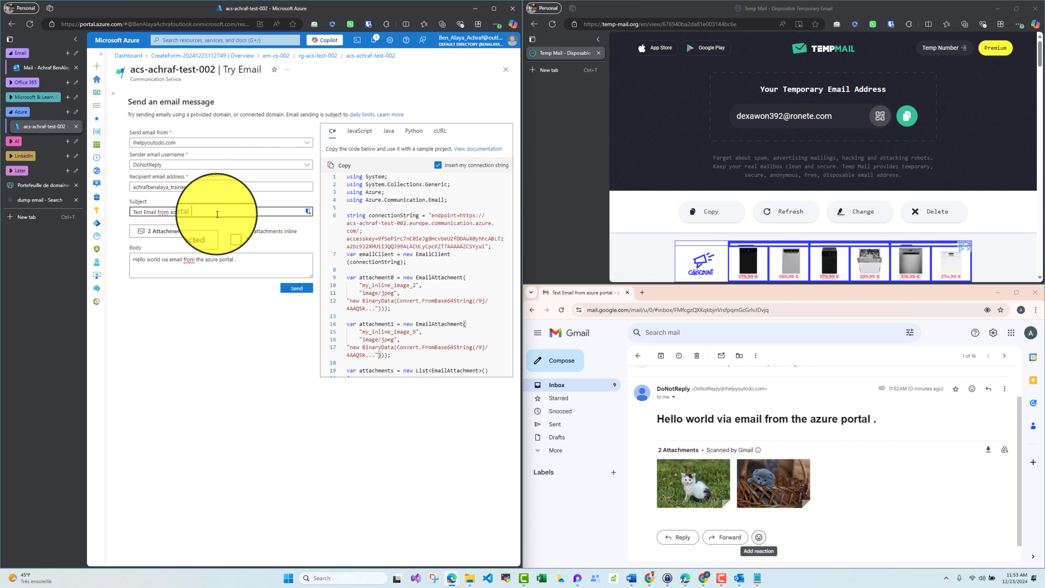
{"action": "type", "text": "to outlook"}
{"action": "left_click", "coordinate": [296, 288]}
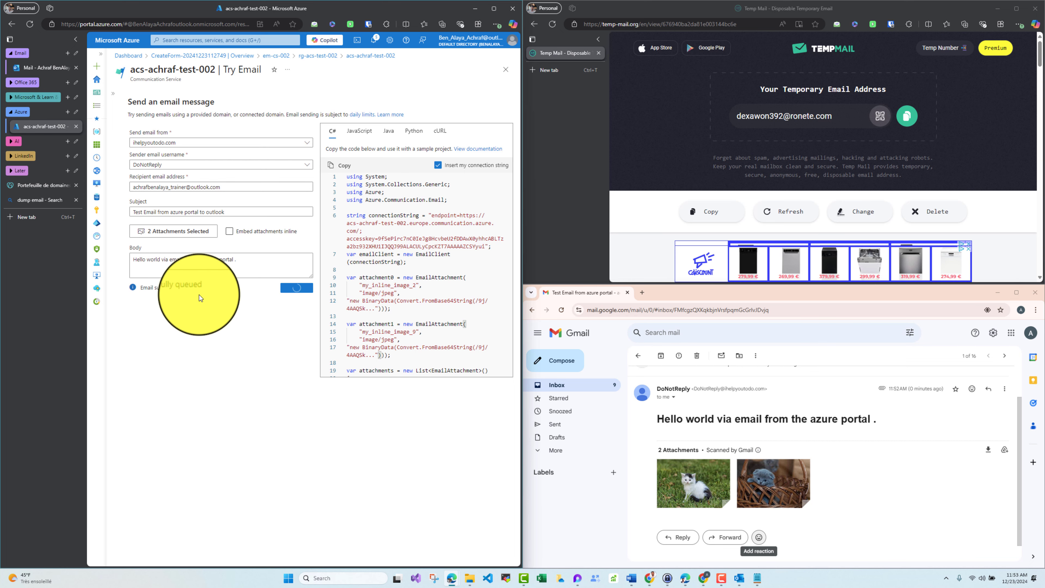
{"action": "mouse_move", "coordinate": [739, 573]}
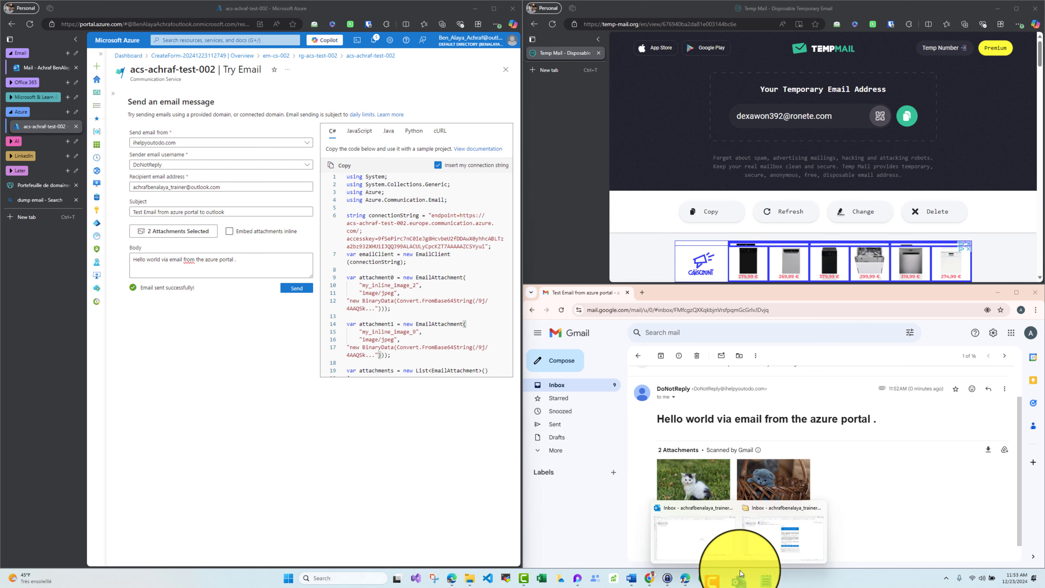
Switch to Outlook and look for the Azure portal test email in the inbox and the Junk Email folder
{"action": "left_click", "coordinate": [782, 535]}
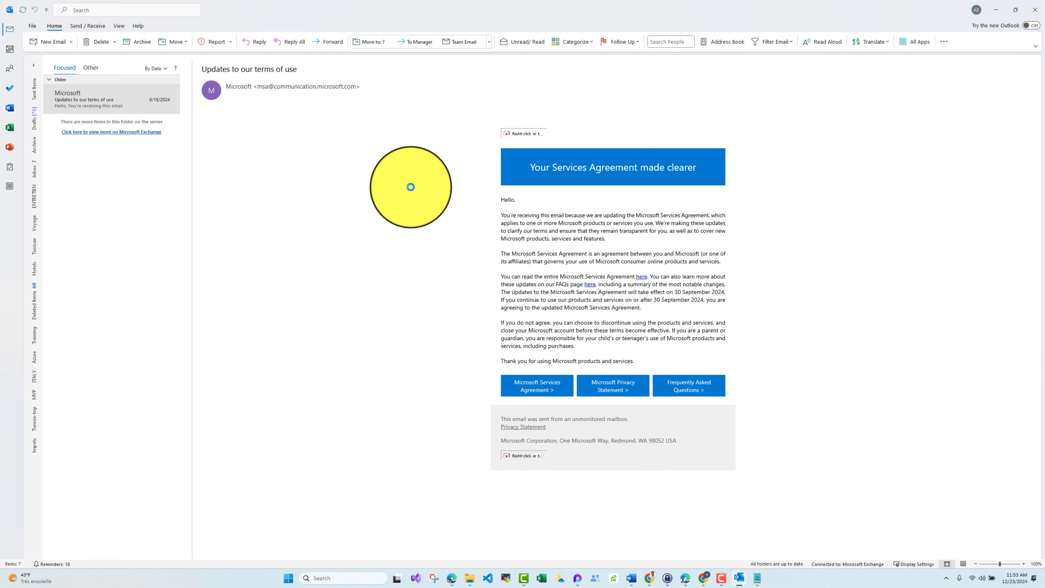
{"action": "left_click", "coordinate": [70, 68]}
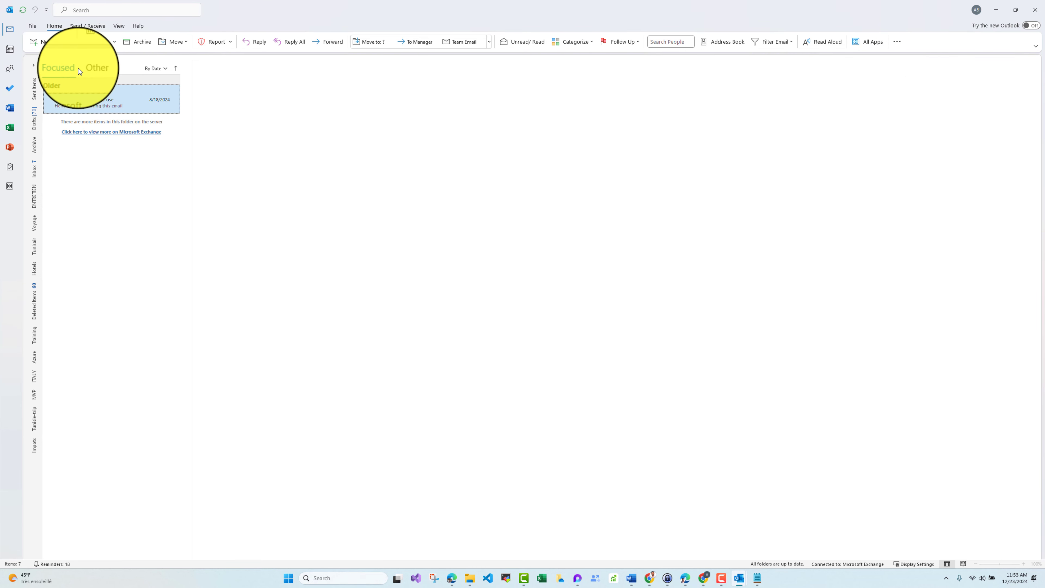
{"action": "left_click", "coordinate": [65, 70]}
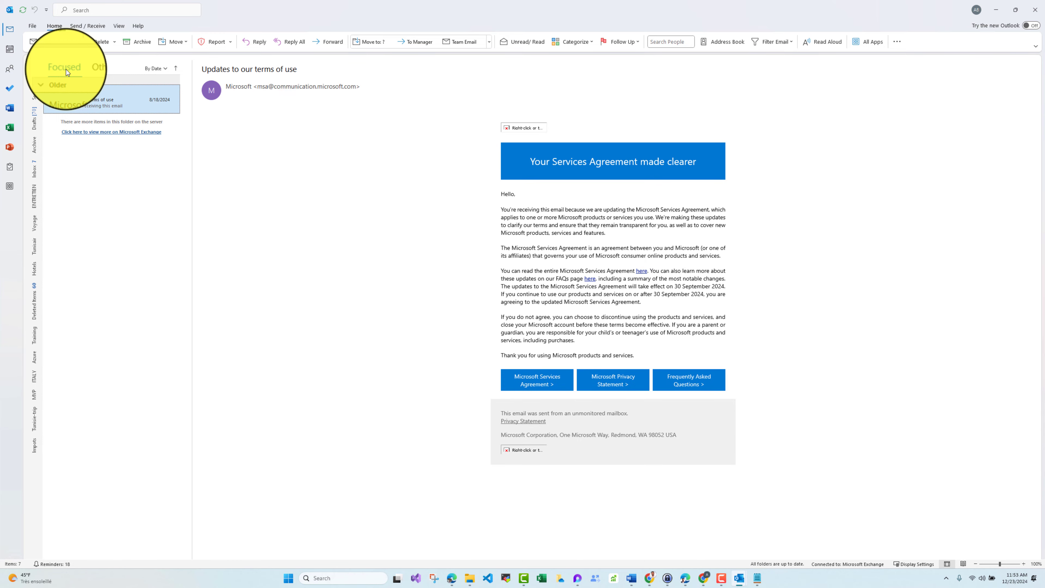
{"action": "left_click", "coordinate": [78, 68]}
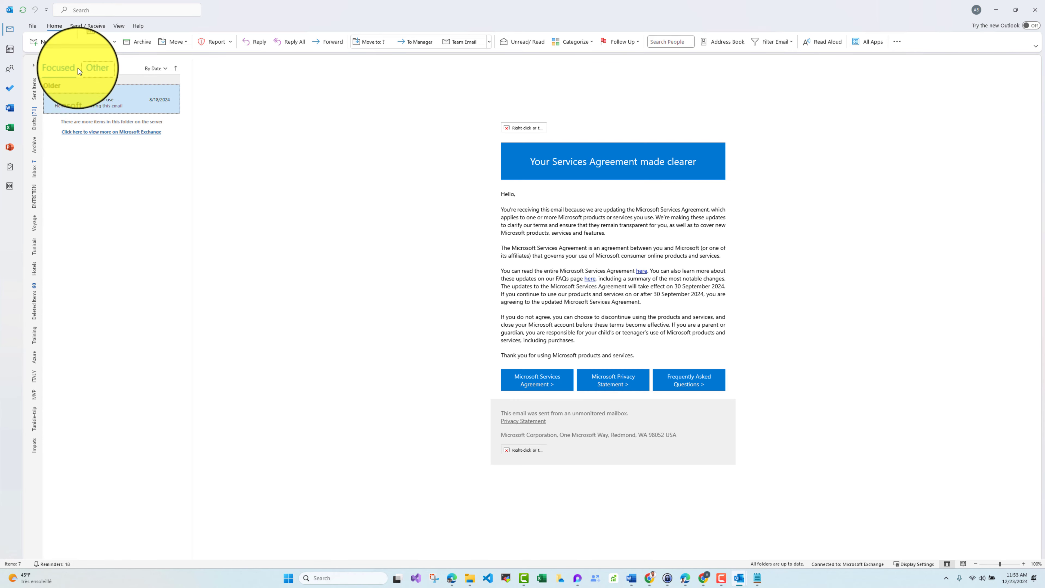
{"action": "left_click", "coordinate": [78, 68]}
{"action": "left_click", "coordinate": [79, 67]}
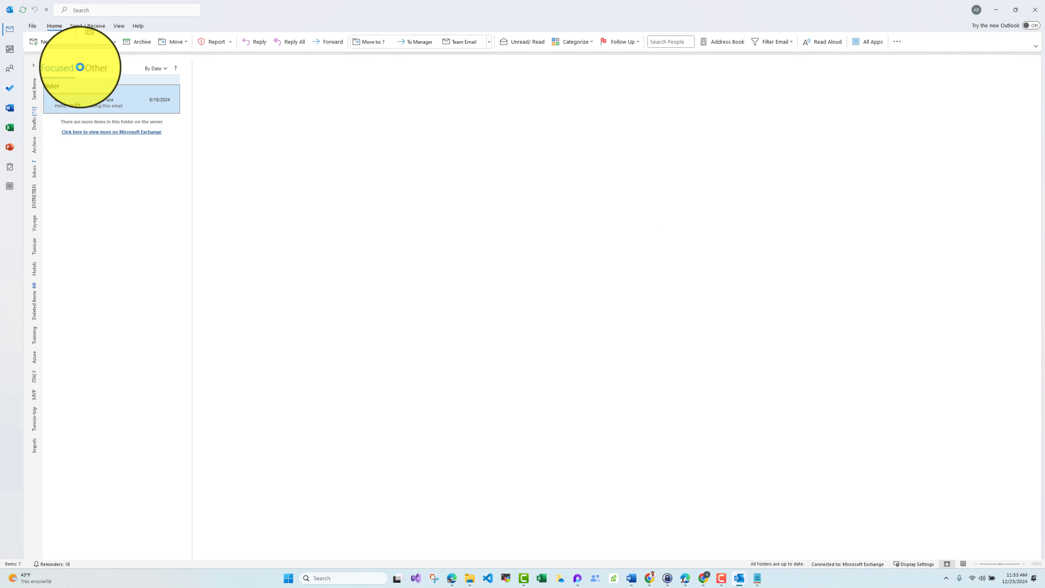
{"action": "left_click", "coordinate": [64, 69]}
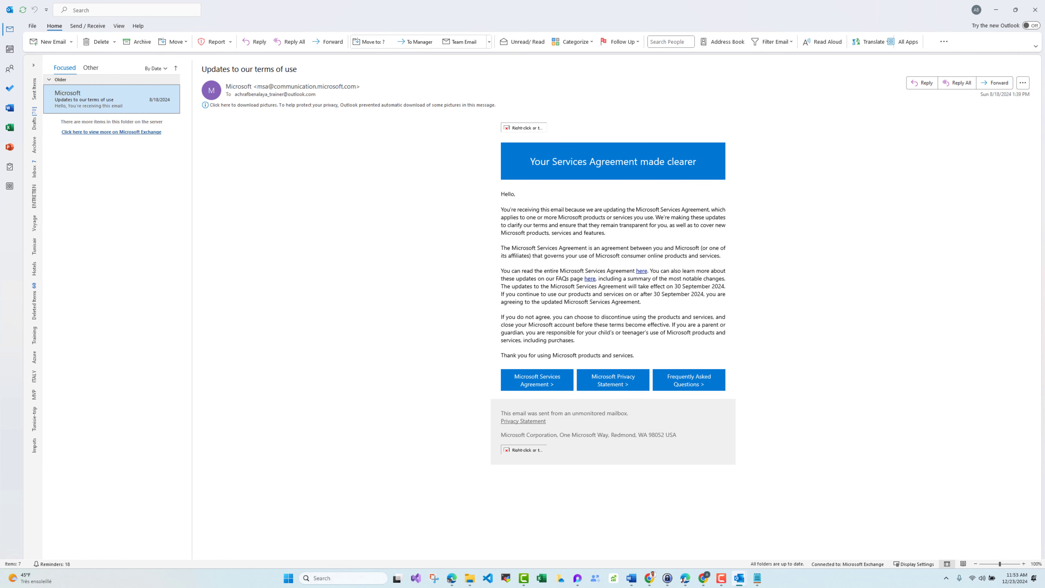
{"action": "left_click", "coordinate": [117, 103]}
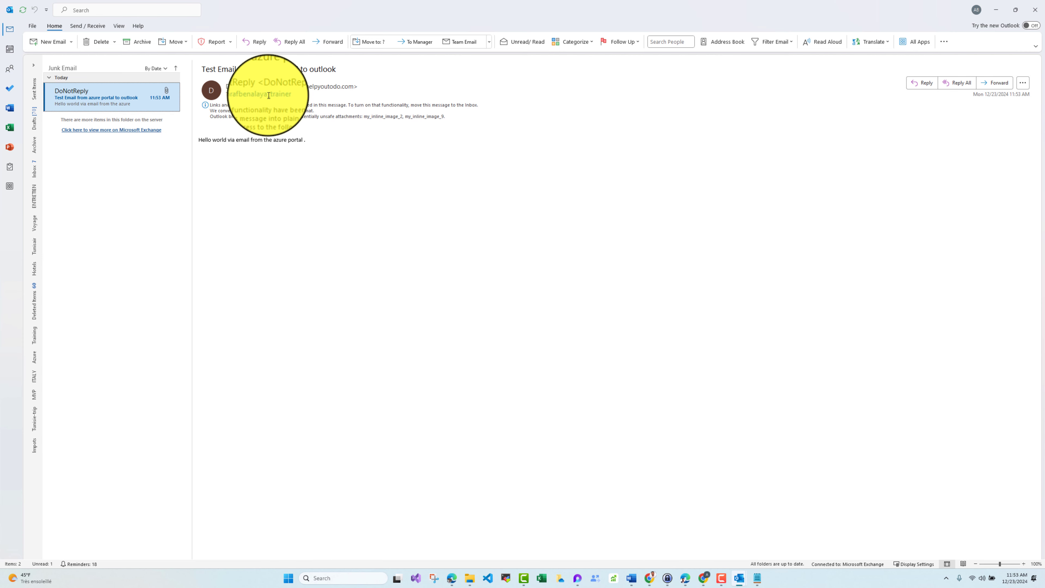
Move the test email from Junk Email to the inbox and open it to examine its body and attachments
{"action": "key", "text": "Delete"}
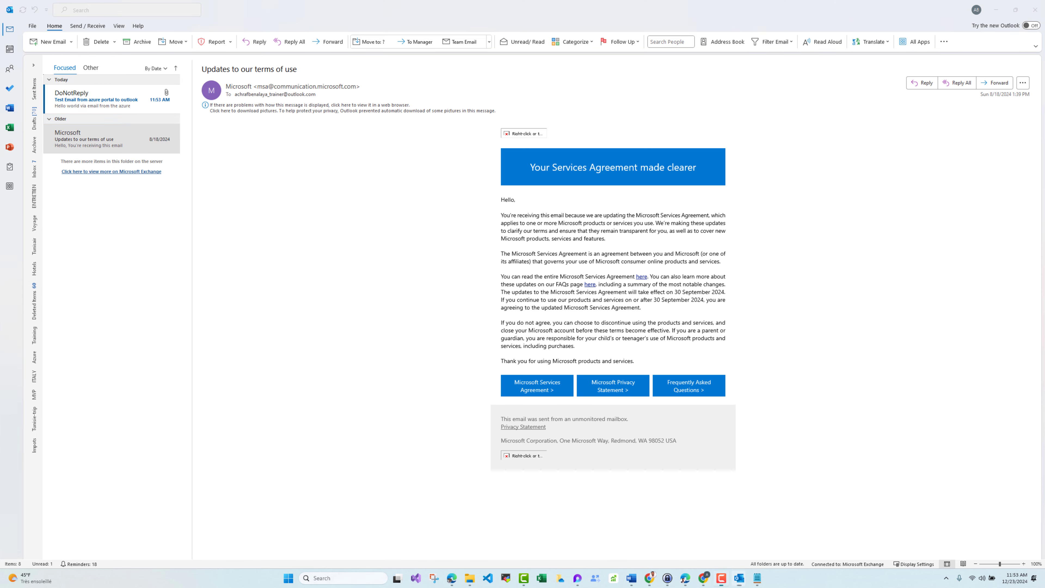
{"action": "left_click", "coordinate": [114, 109]}
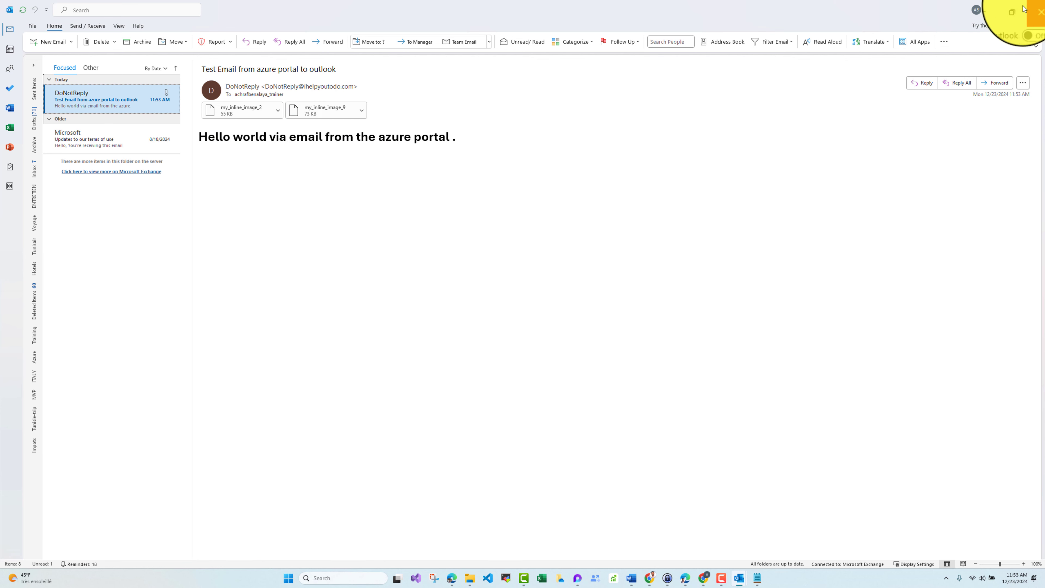
{"action": "left_click", "coordinate": [996, 9]}
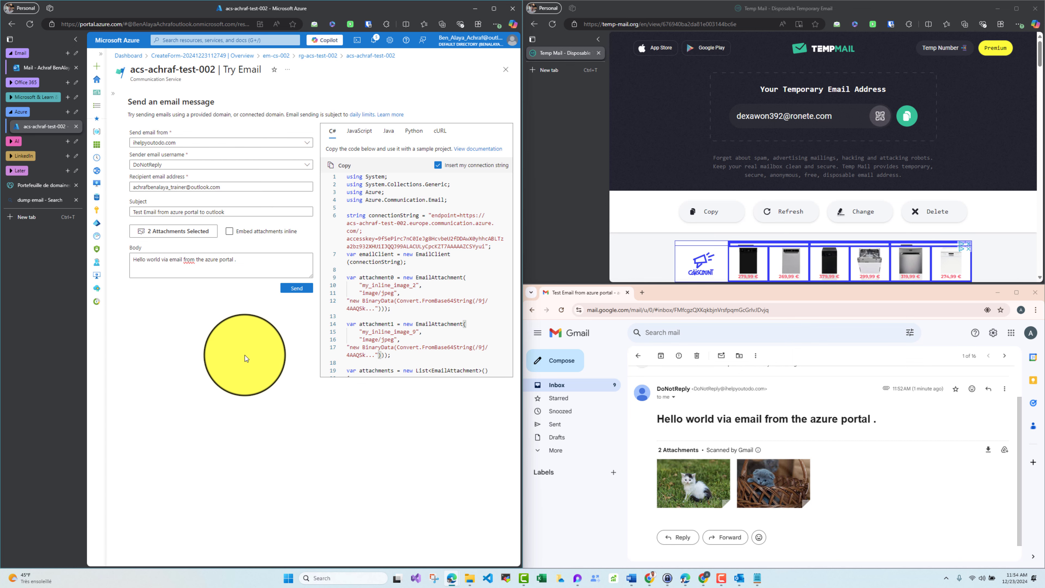
Show the acs-achraf-test-002 resource menu in place of the portal's expanded sidebar and return Gmail to its inbox
{"action": "scroll", "coordinate": [847, 450], "scroll_direction": "up", "scroll_amount": 2}
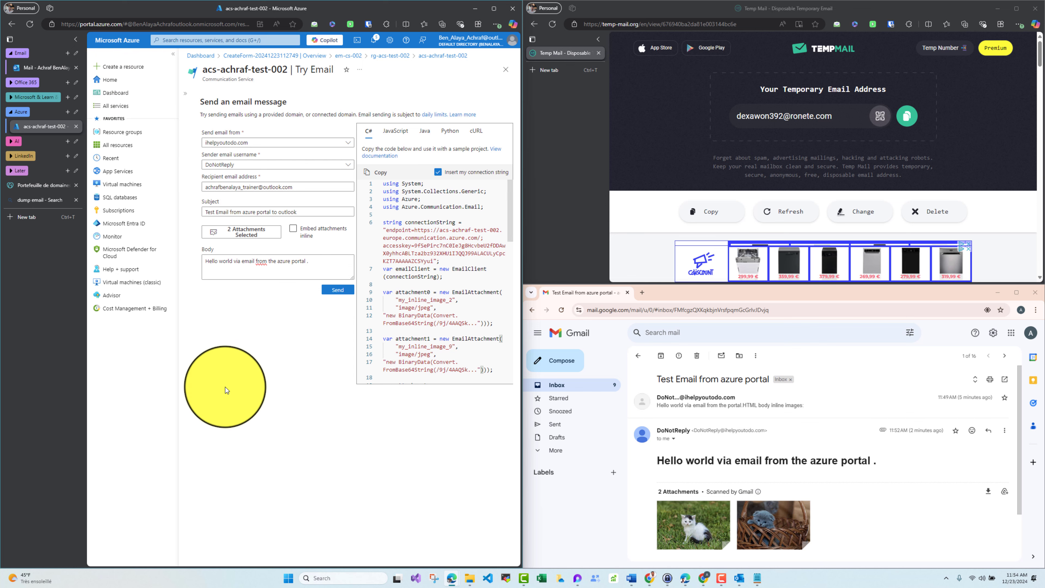
{"action": "left_click", "coordinate": [173, 54]}
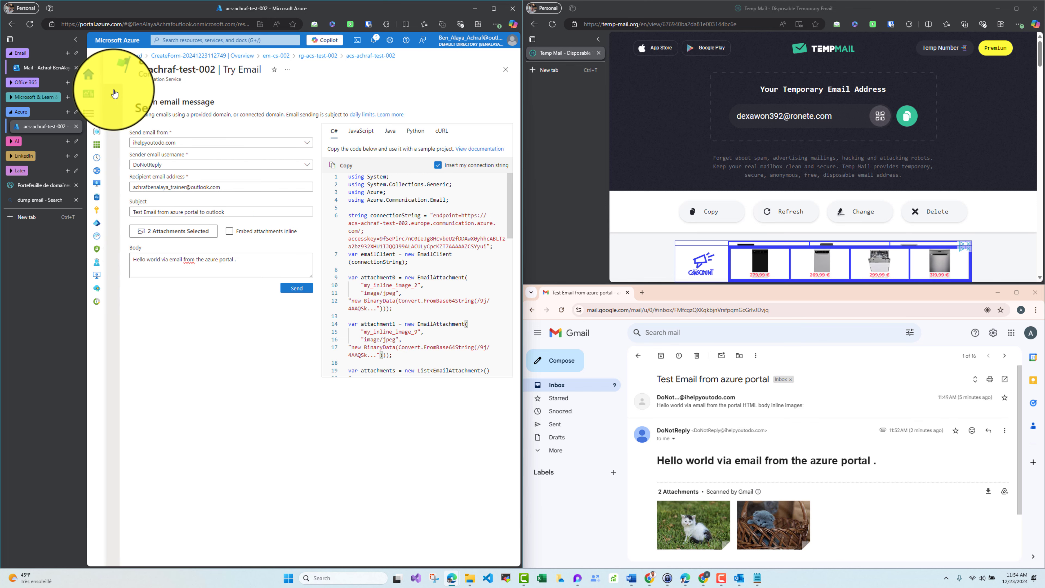
{"action": "left_click", "coordinate": [109, 98]}
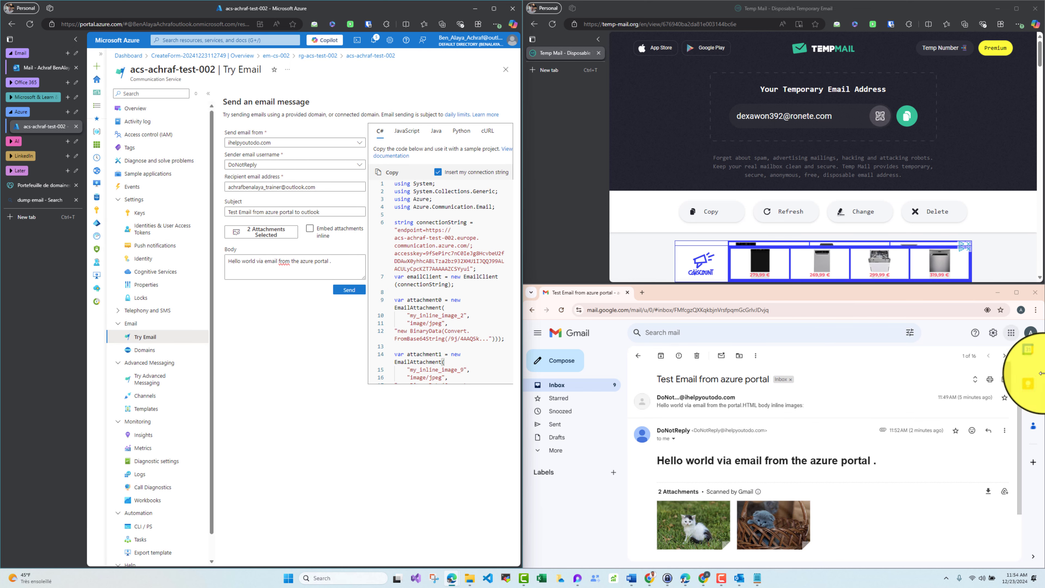
{"action": "left_click", "coordinate": [611, 385]}
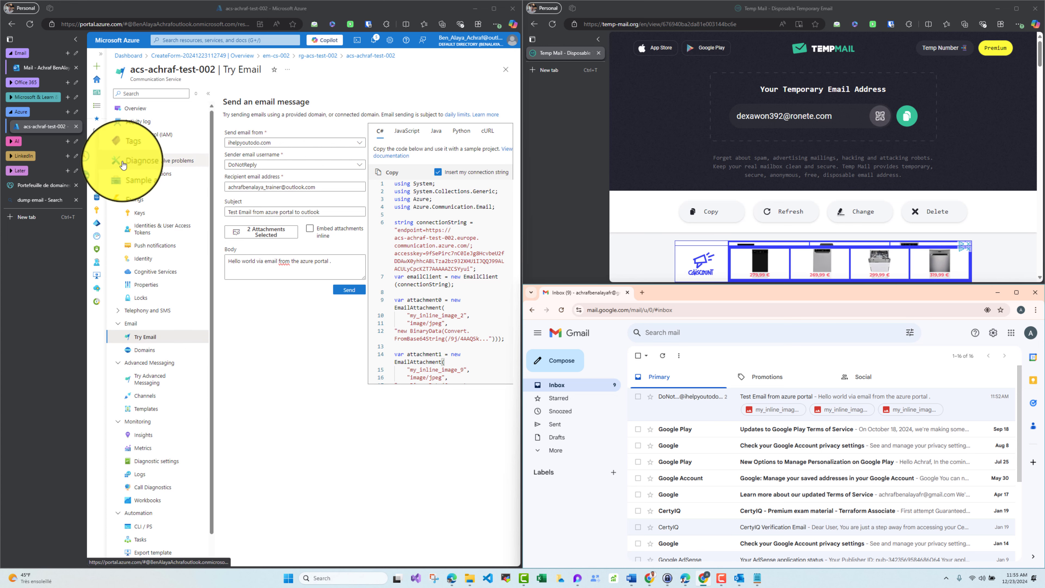
Open the portal's resource groups in a separate tab with the signed-in account, filter them by "acs" and open rg-acs-test-002
{"action": "middle_click", "coordinate": [103, 137]}
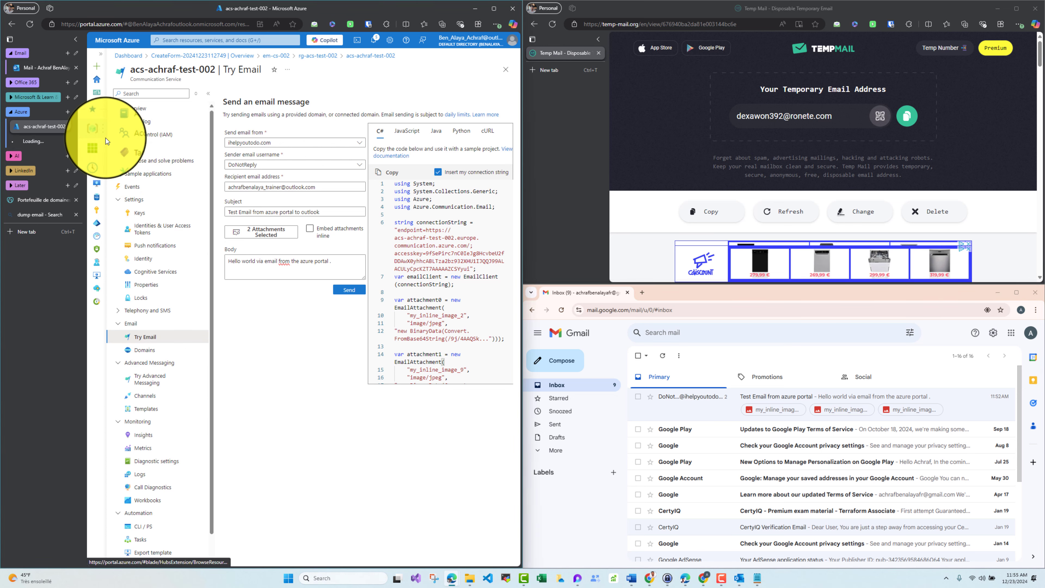
{"action": "left_click", "coordinate": [50, 140]}
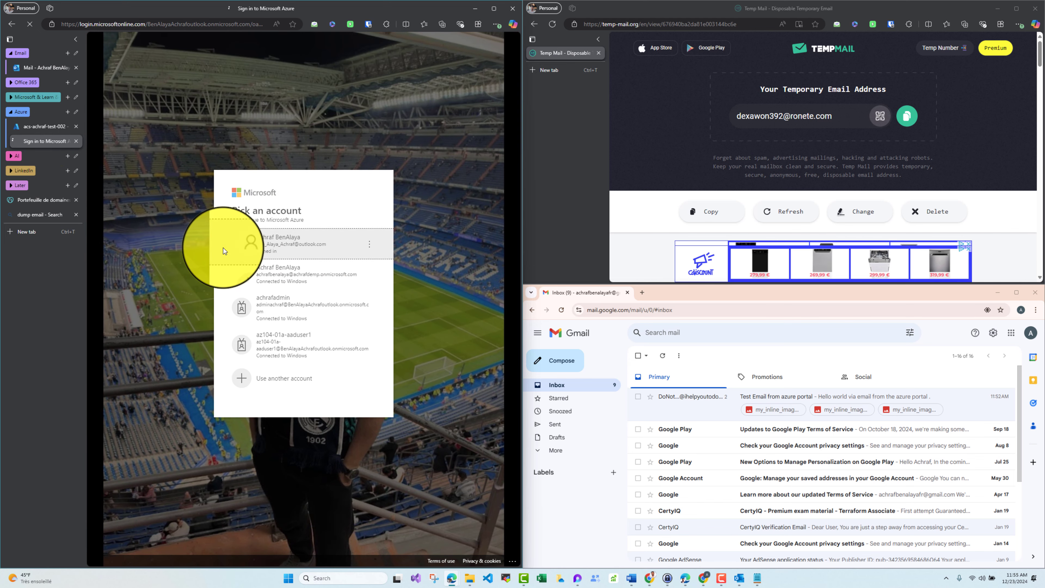
{"action": "left_click", "coordinate": [223, 248]}
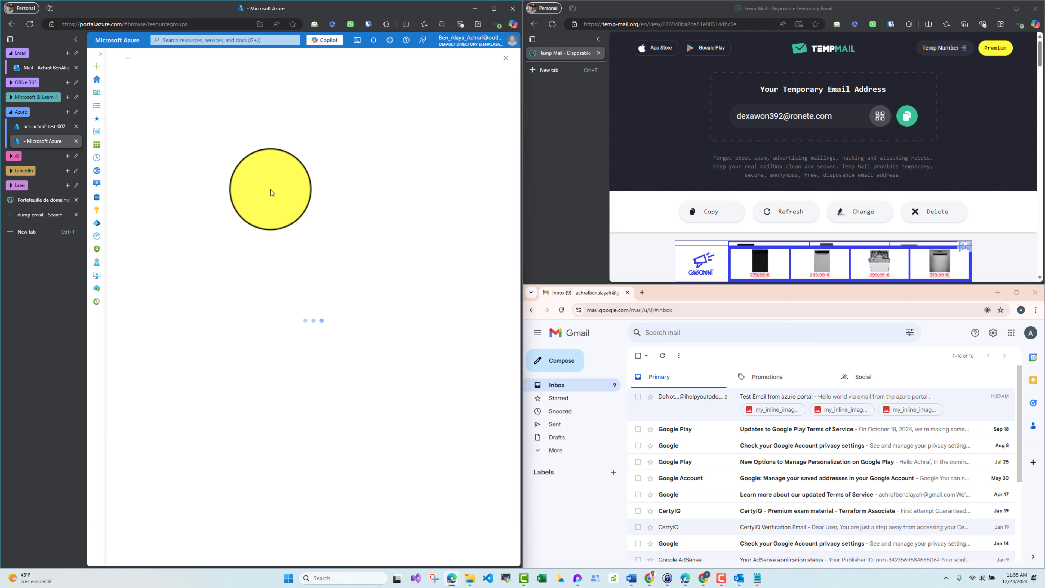
{"action": "left_click", "coordinate": [153, 112]}
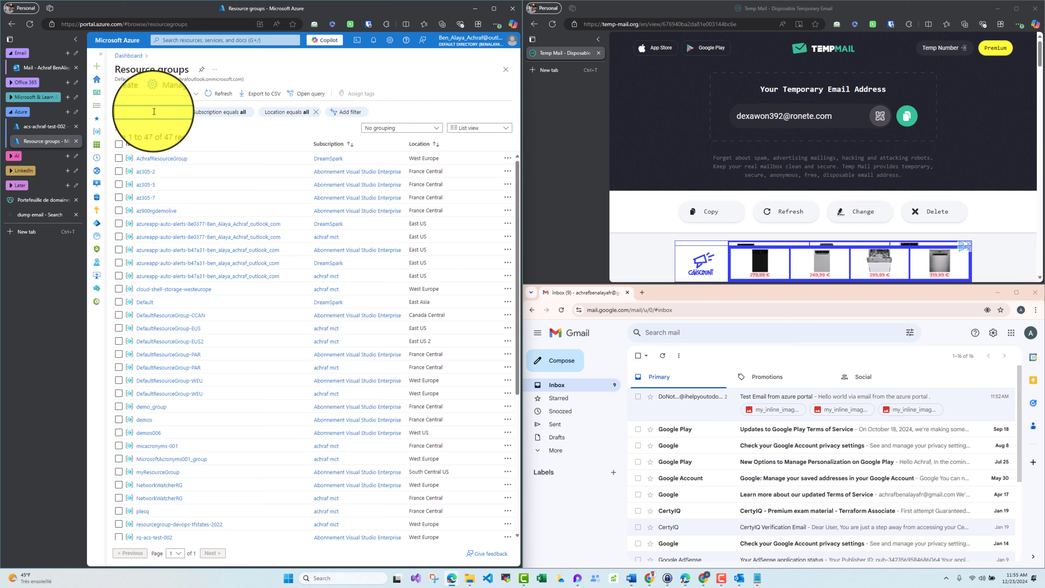
{"action": "type", "text": "acs"}
{"action": "left_click", "coordinate": [153, 158]}
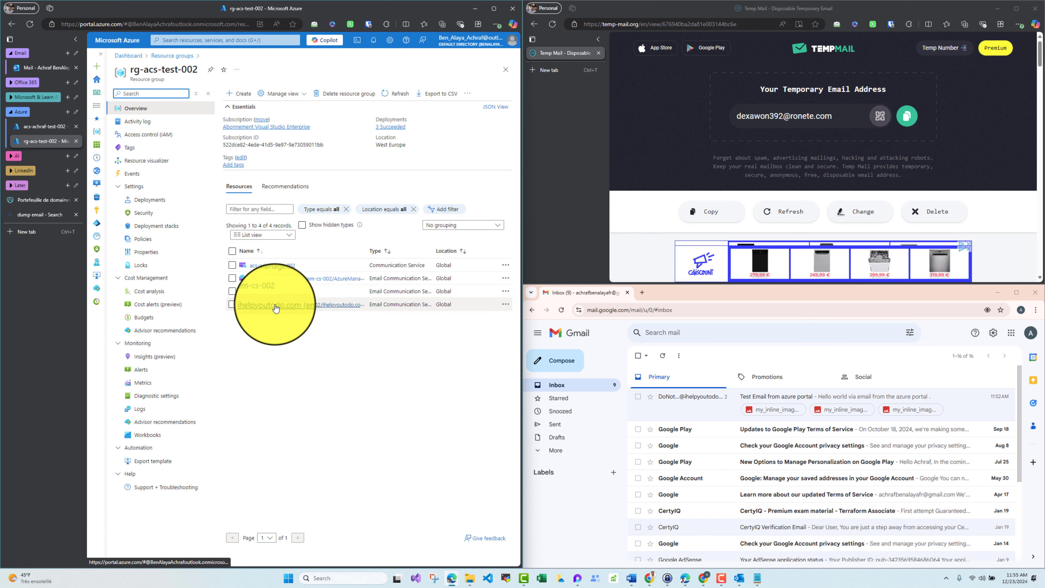
Open the Suppression List of the em-cs-002/ihelpyoutodo.com email domain
{"action": "left_click", "coordinate": [276, 305]}
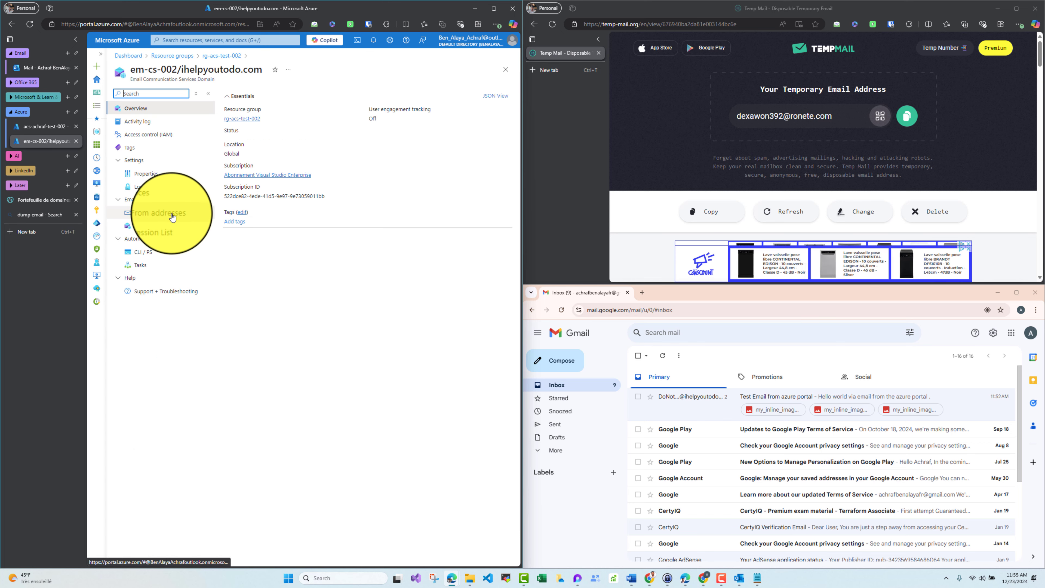
{"action": "left_click", "coordinate": [152, 225]}
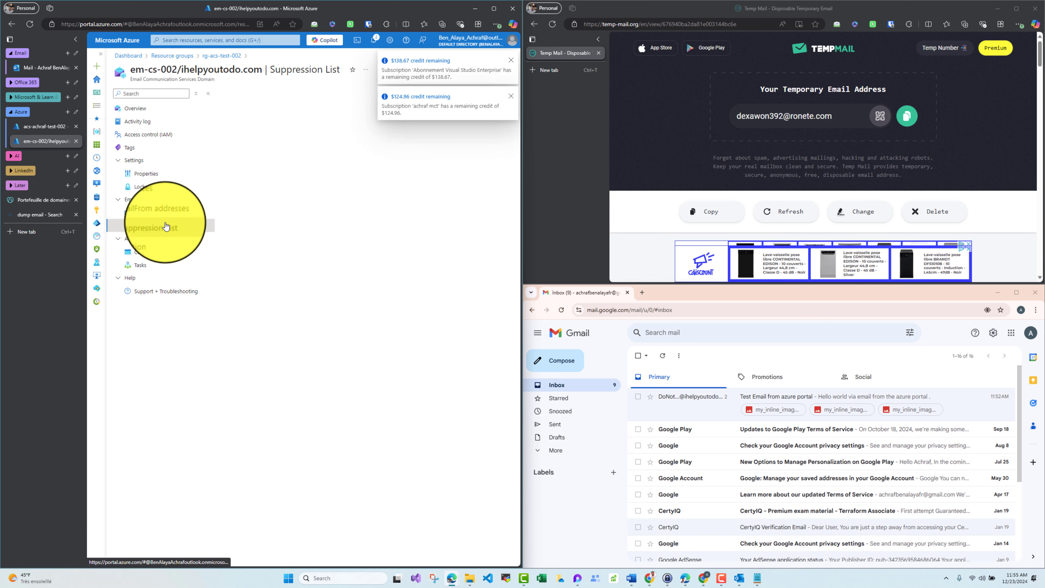
{"action": "left_click", "coordinate": [512, 61]}
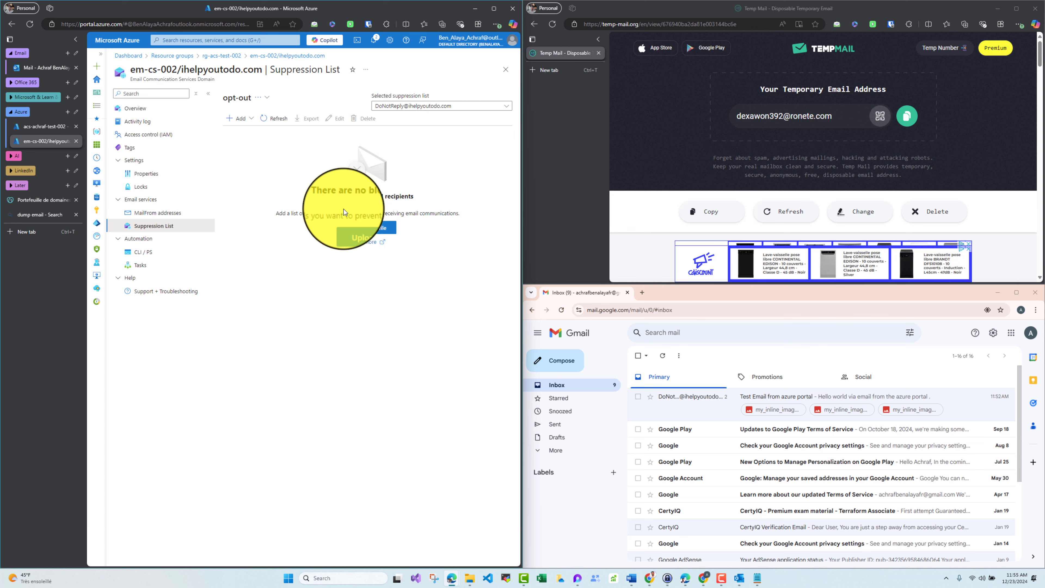
Start adding a recipient to the DoNotReply opt-out list, using the email address copied from the Gmail account
{"action": "left_click", "coordinate": [242, 123]}
{"action": "left_click", "coordinate": [249, 133]}
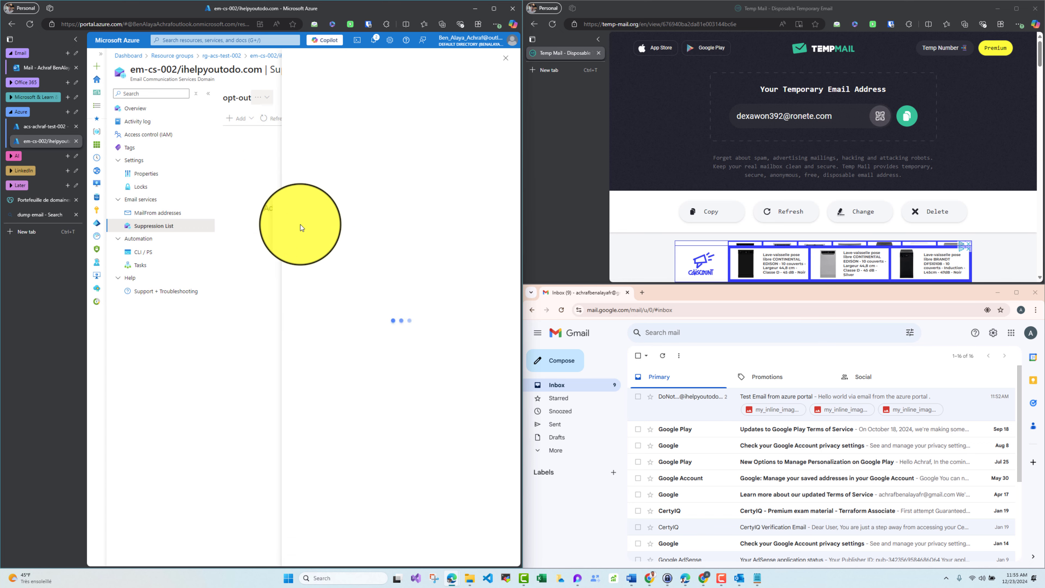
{"action": "left_click", "coordinate": [1037, 335]}
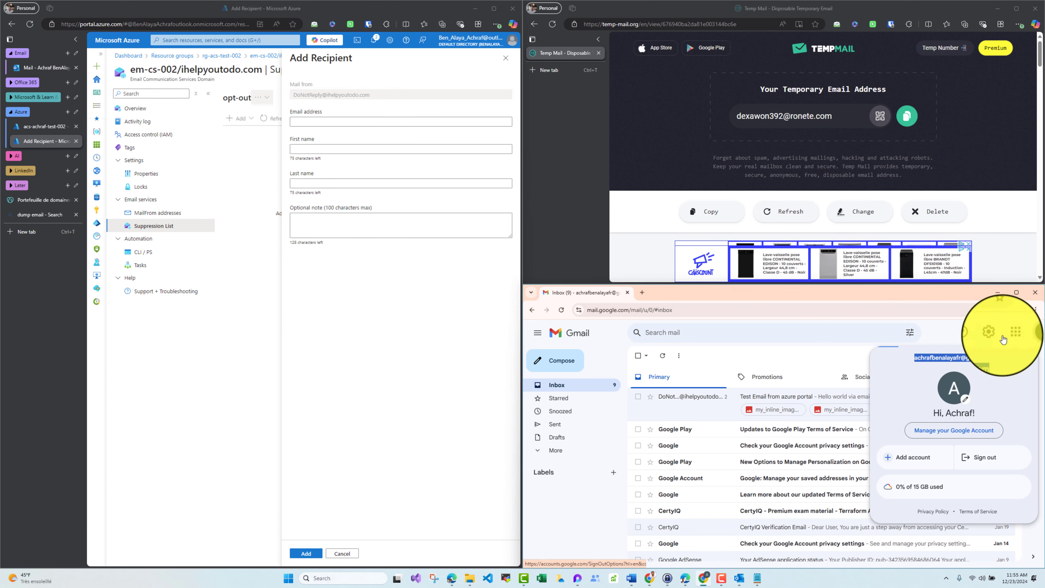
{"action": "triple_click", "coordinate": [961, 357]}
{"action": "right_click", "coordinate": [907, 361]}
{"action": "left_click", "coordinate": [908, 361]}
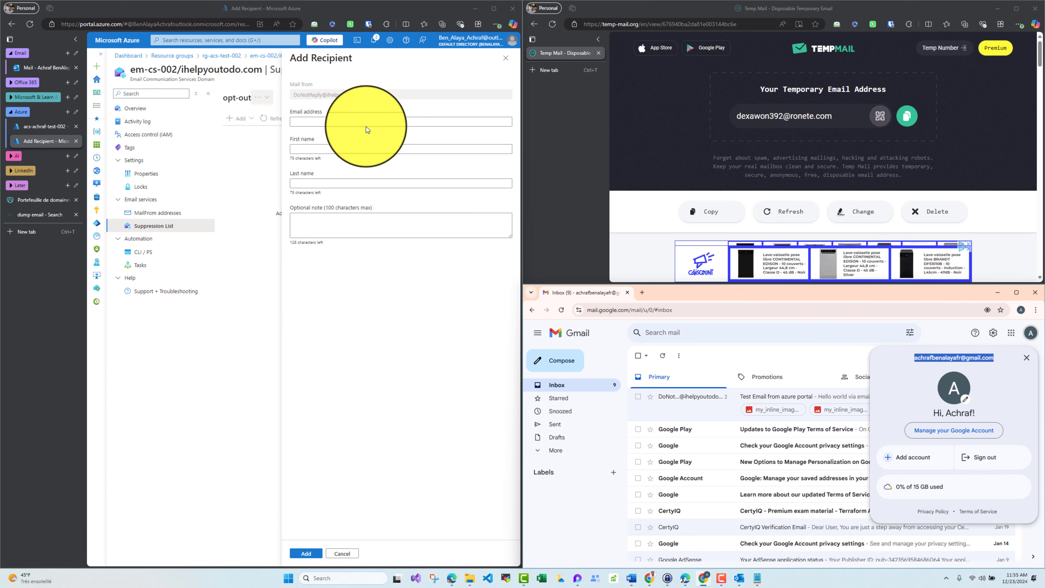
{"action": "left_click", "coordinate": [362, 121]}
{"action": "key", "text": "ctrl+v"}
Fill in the recipient's first name, last name "gmail account" and note "he has opt out", and add the recipient to the list
{"action": "left_click", "coordinate": [347, 148]}
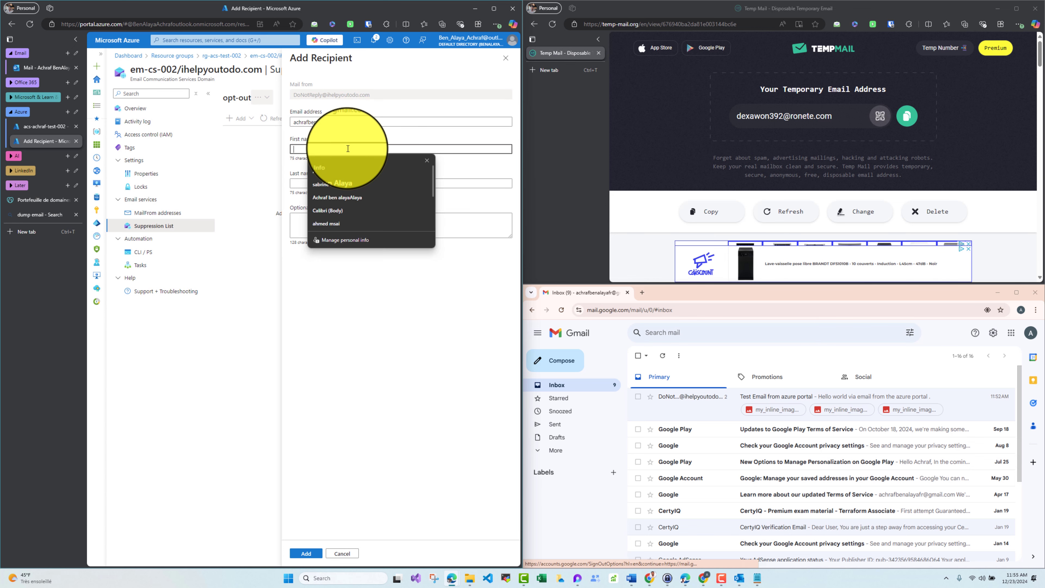
{"action": "left_click", "coordinate": [305, 184]}
{"action": "type", "text": "gmail account"}
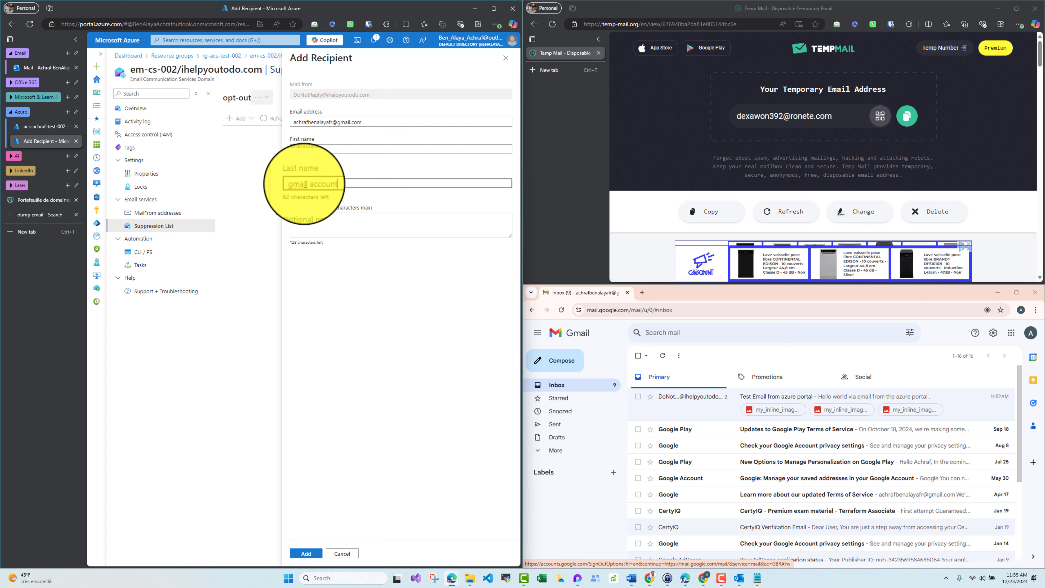
{"action": "left_click", "coordinate": [318, 225]}
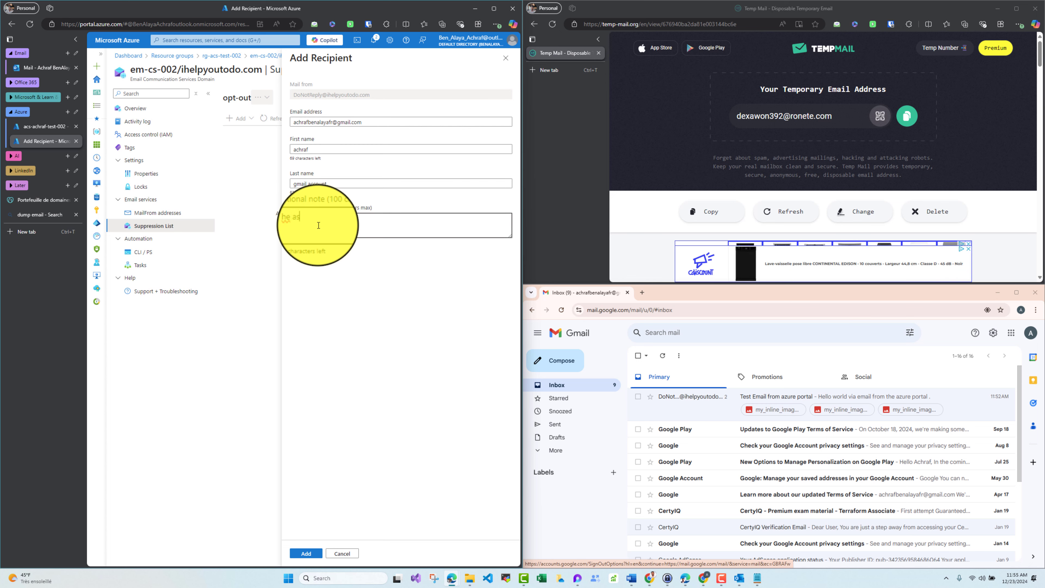
{"action": "type", "text": "he has opt out"}
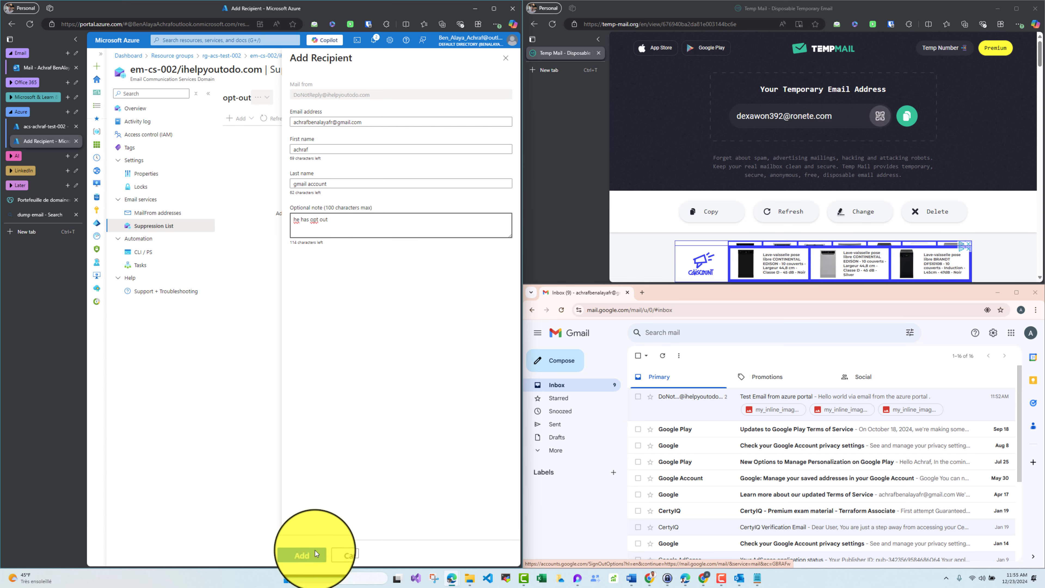
{"action": "left_click", "coordinate": [306, 554]}
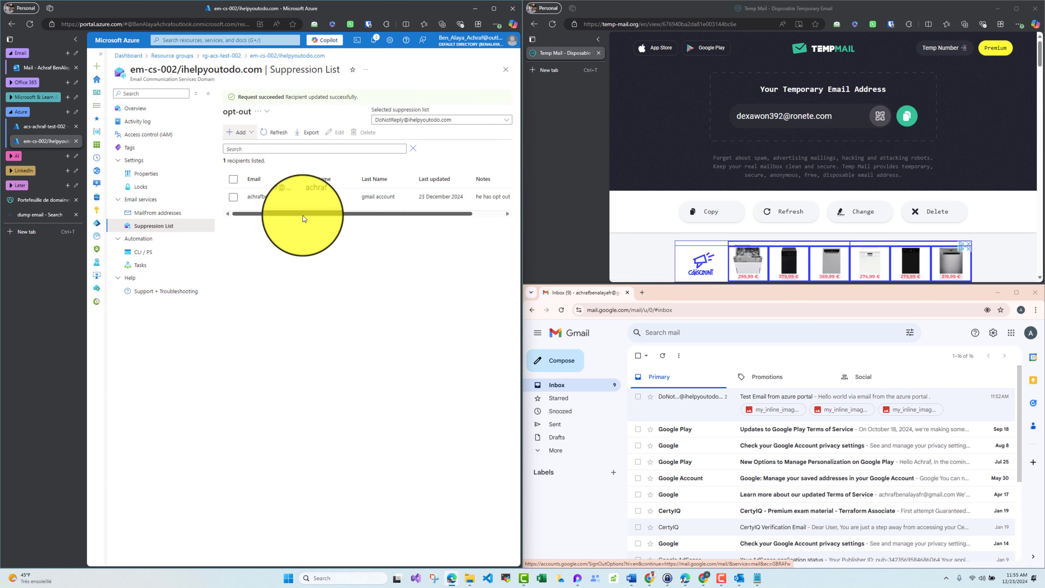
Return to the Try Email page of acs-achraf-test-002 and replace the test email's recipient with the Gmail account's email address
{"action": "left_click", "coordinate": [41, 130]}
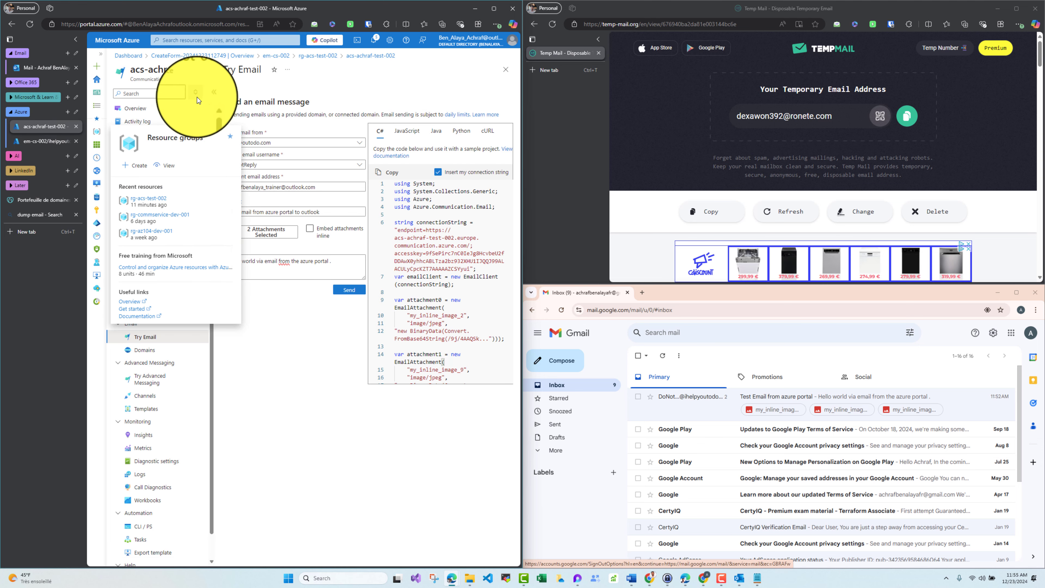
{"action": "left_click", "coordinate": [208, 93]}
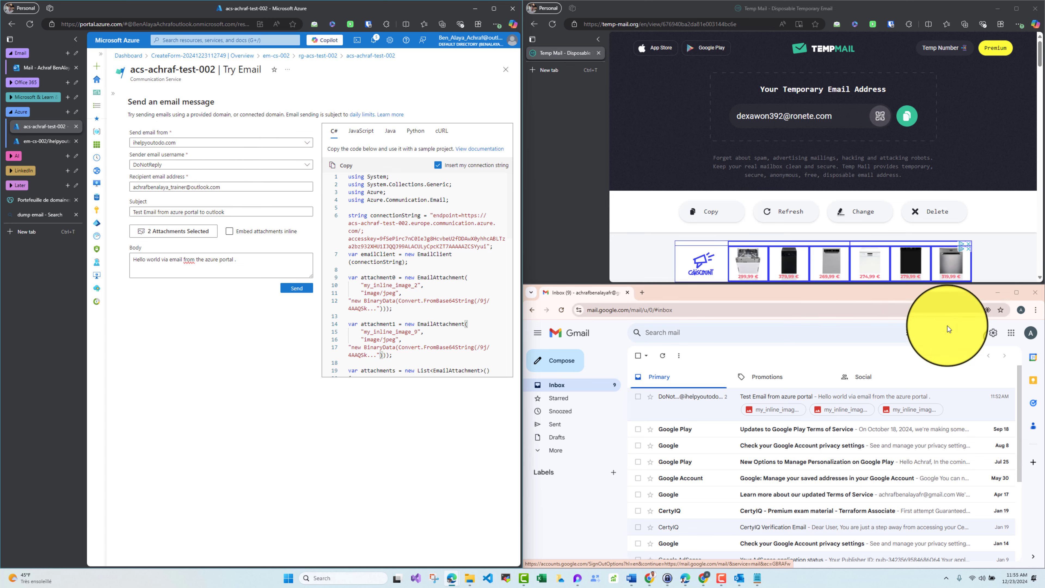
{"action": "key", "text": "Delete"}
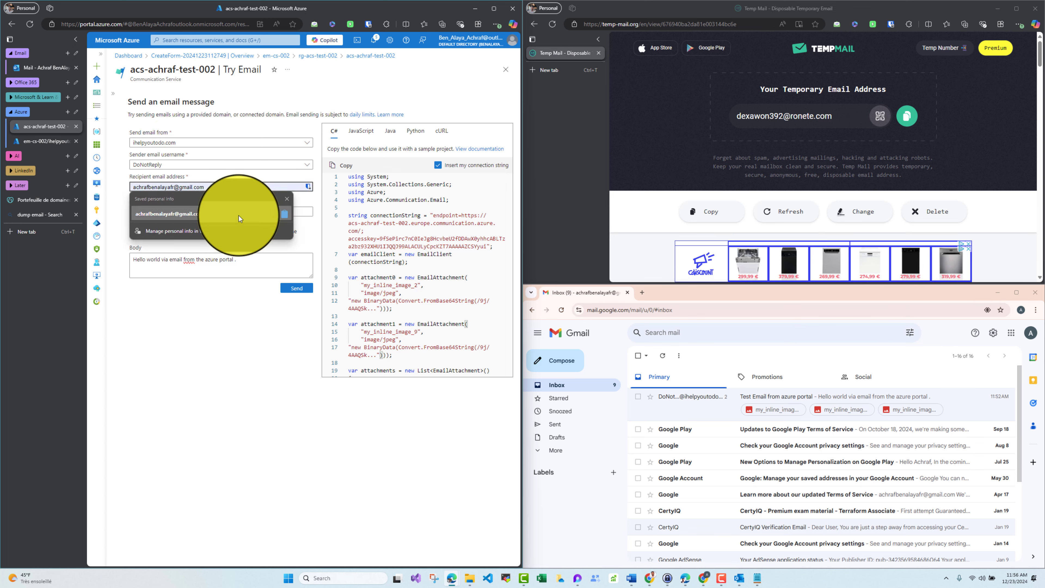
{"action": "key", "text": "Down"}
{"action": "key", "text": "Return"}
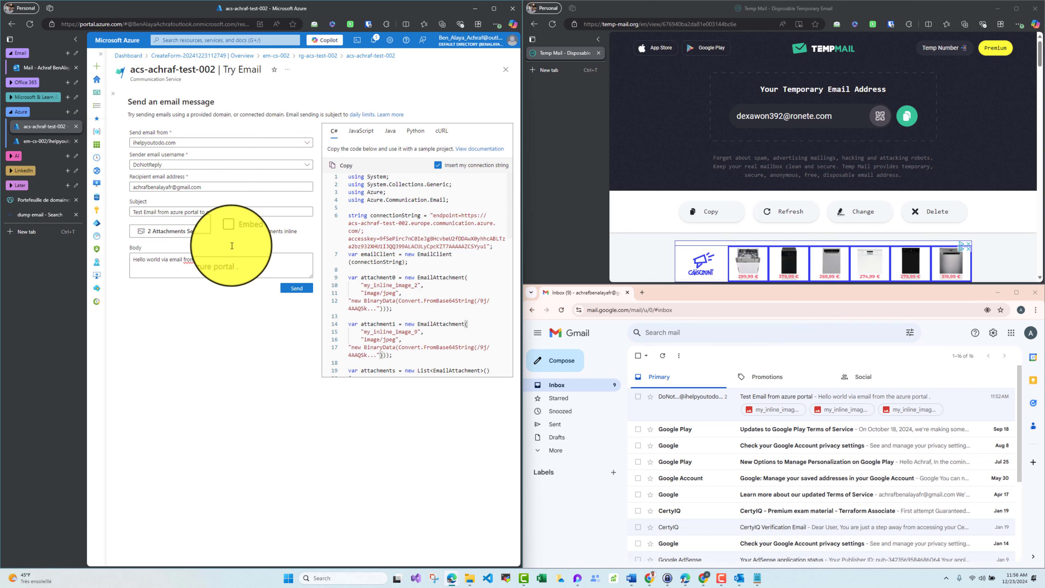
Replace the test email's subject with "test suppression list"
{"action": "left_click", "coordinate": [241, 214]}
{"action": "left_click_drag", "start_coordinate": [241, 214], "coordinate": [134, 212]}
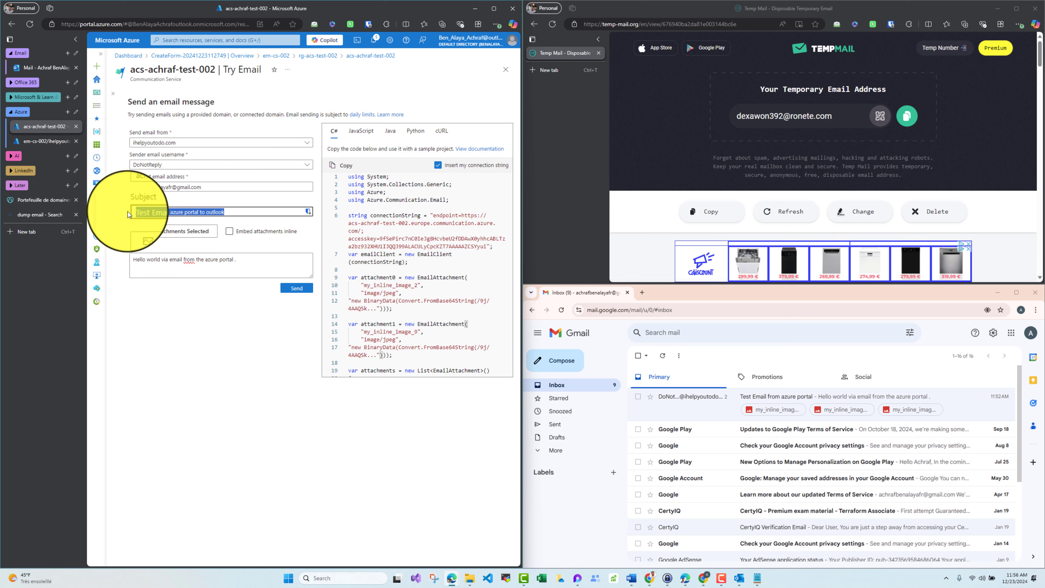
{"action": "key", "text": "Delete"}
{"action": "type", "text": "Test suppression list"}
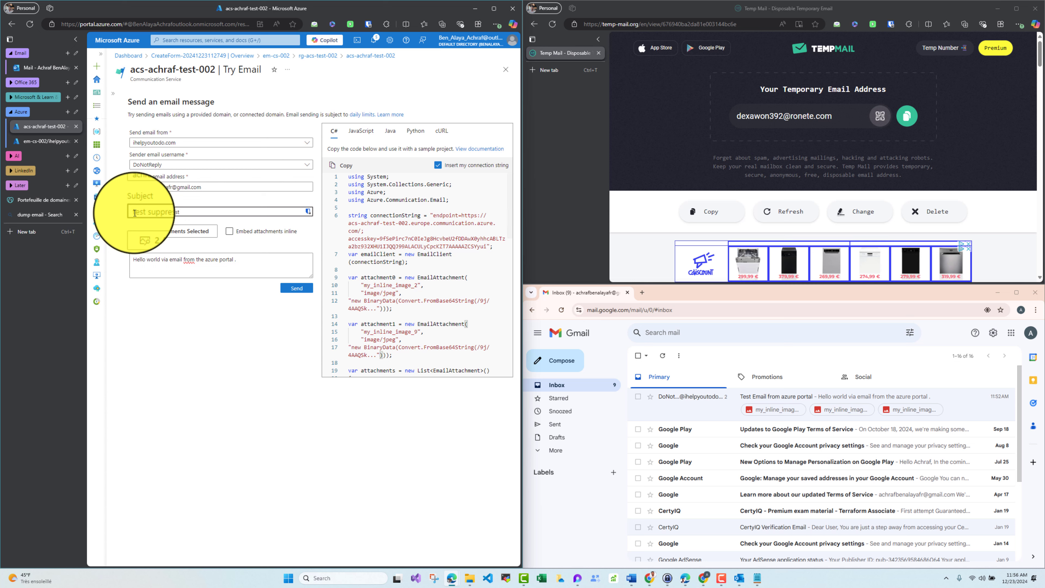
Add "suppression list" to the end of the email body's "Hello world via email from the azure portal" text and send the email
{"action": "double_click", "coordinate": [166, 212]}
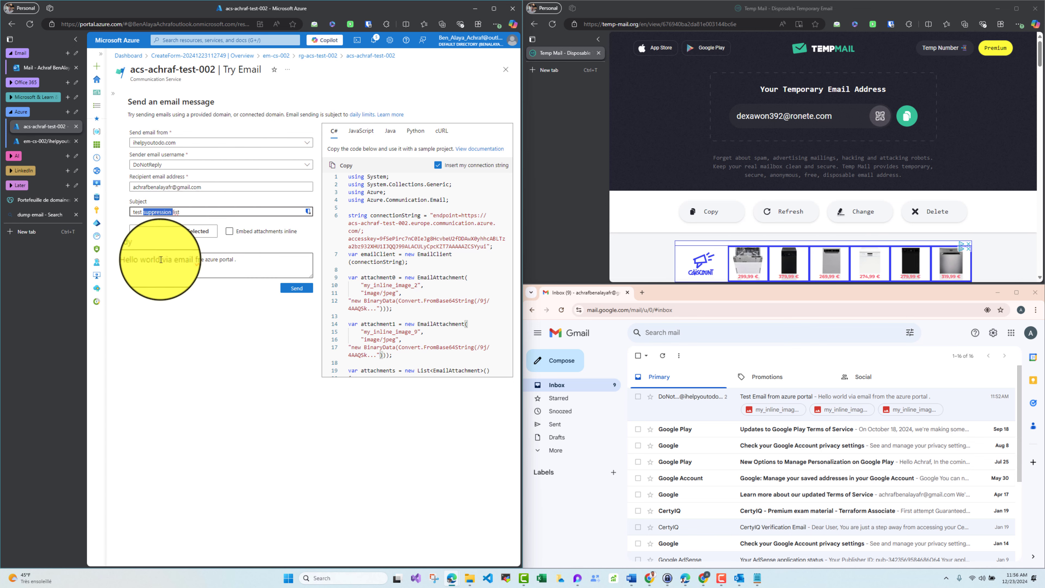
{"action": "left_click", "coordinate": [235, 260]}
{"action": "key", "text": "ctrl+v"}
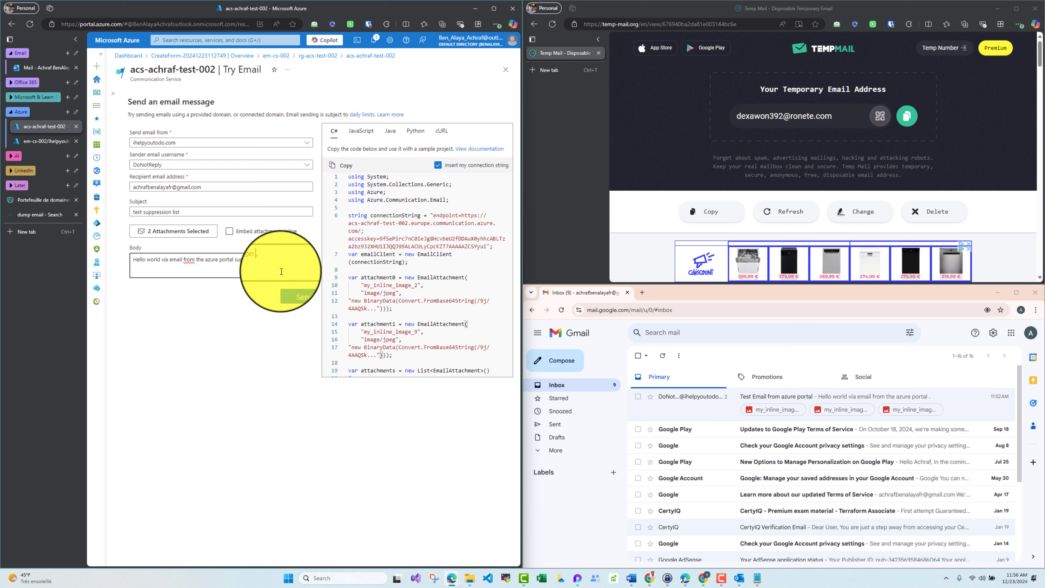
{"action": "type", "text": "list"}
{"action": "left_click", "coordinate": [296, 287]}
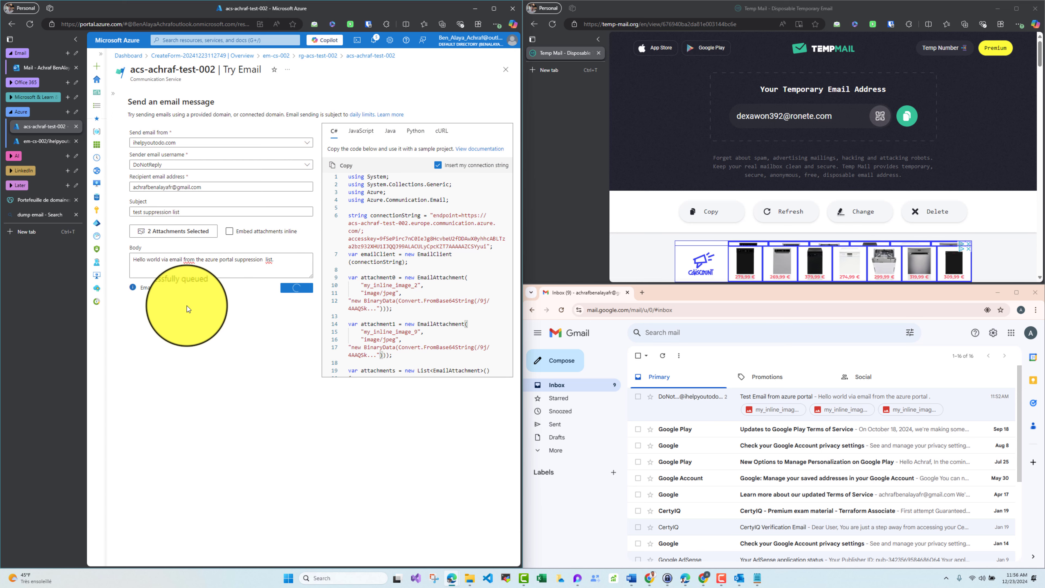
Refresh the Gmail inbox and look through the Spam folder for the suppression list test email
{"action": "left_click", "coordinate": [661, 361]}
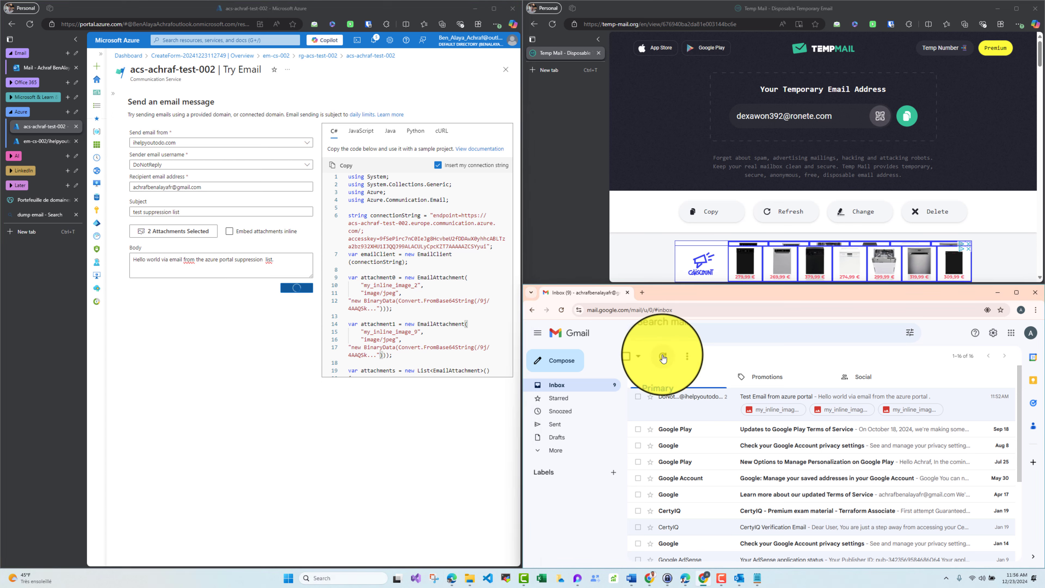
{"action": "left_click", "coordinate": [212, 326]}
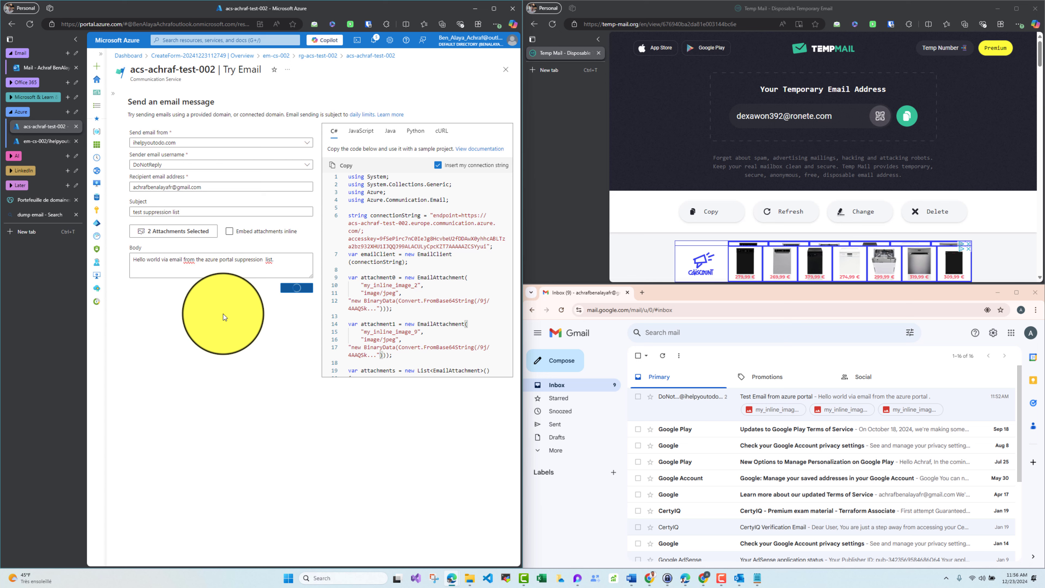
{"action": "left_click", "coordinate": [663, 358]}
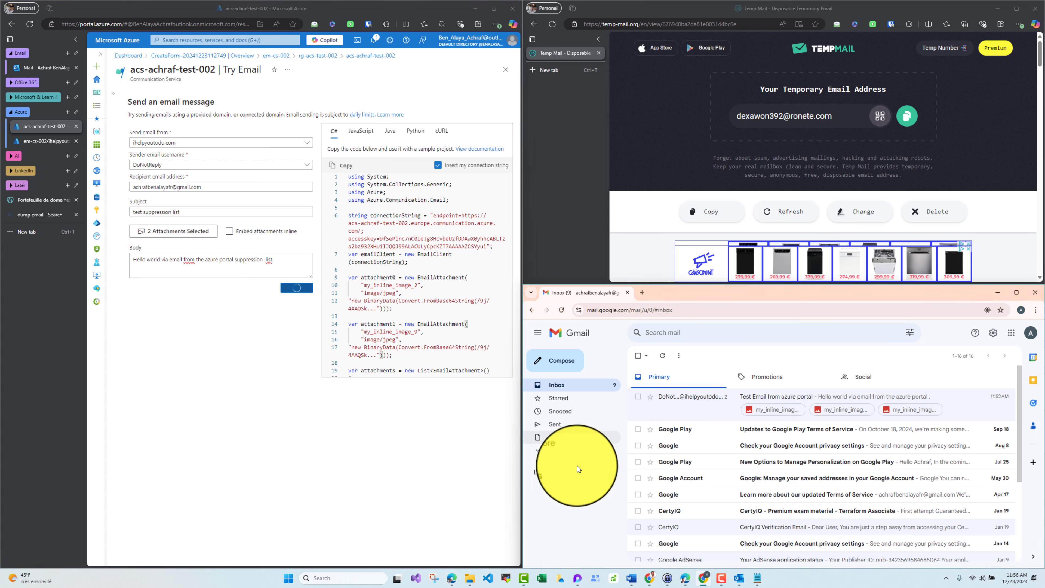
{"action": "left_click", "coordinate": [557, 452]}
{"action": "left_click", "coordinate": [572, 516]}
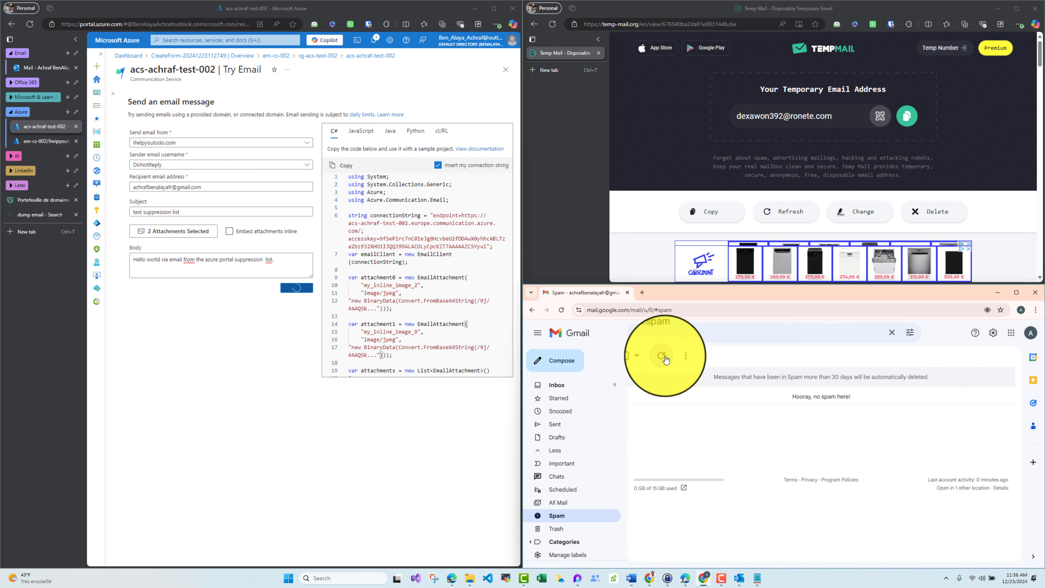
{"action": "left_click", "coordinate": [562, 384]}
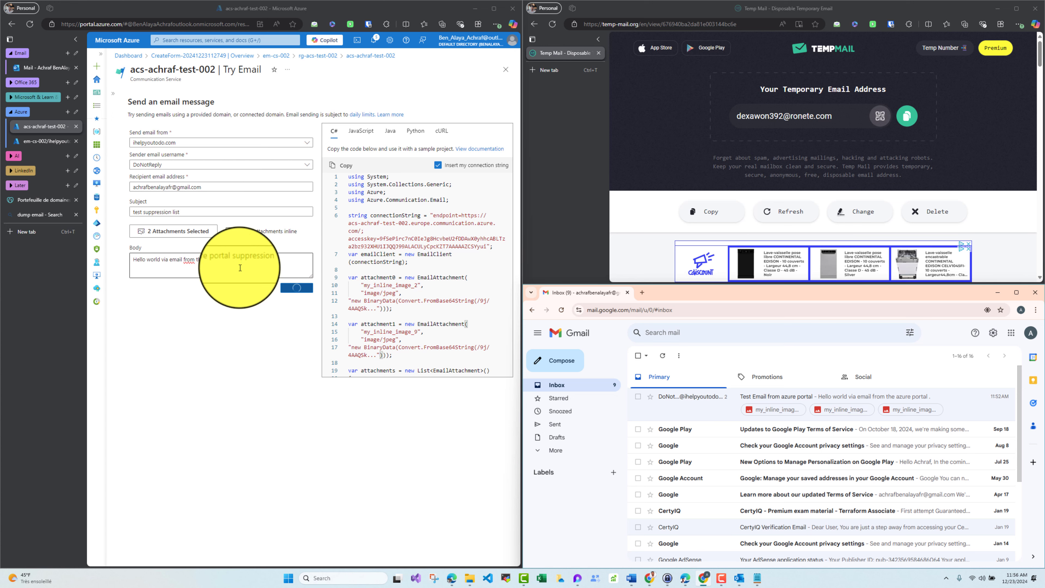
Try switching the pending email to the azurecomm.net domain, and reopen acs-achraf-test-002's Try Email page from the resource group with a blank form
{"action": "left_click", "coordinate": [224, 145]}
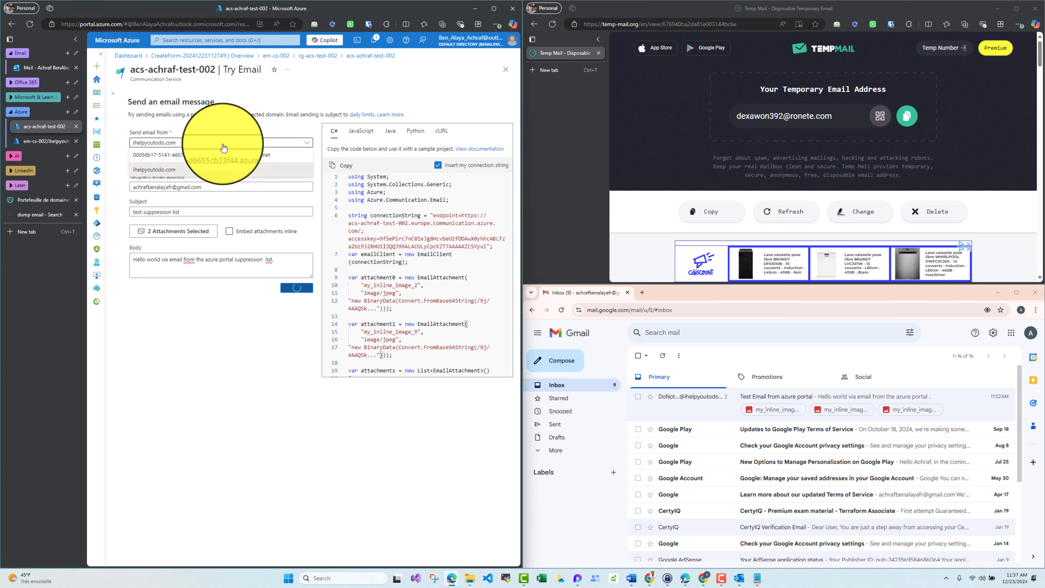
{"action": "left_click", "coordinate": [223, 155]}
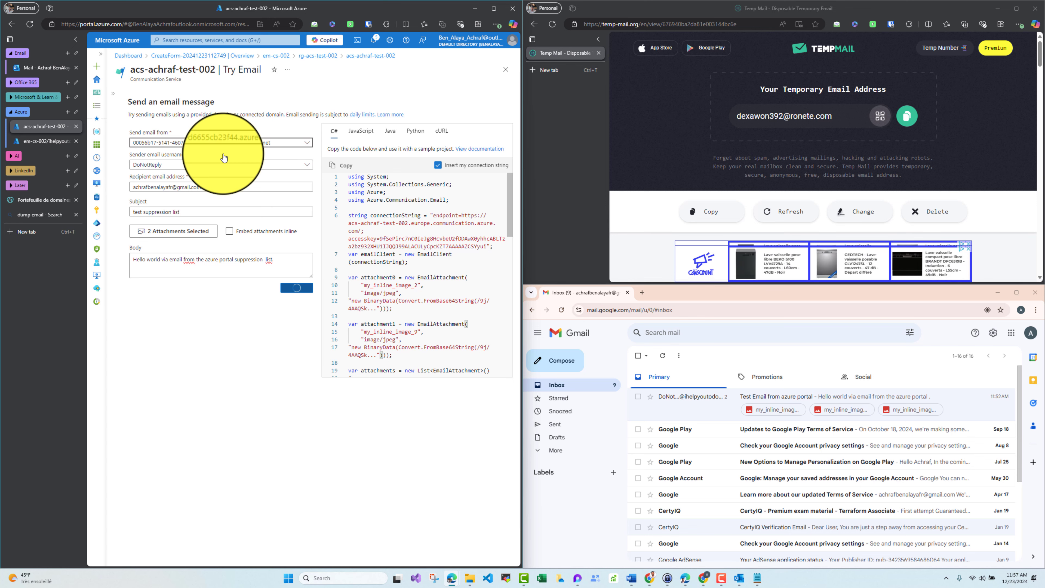
{"action": "left_click", "coordinate": [507, 70]}
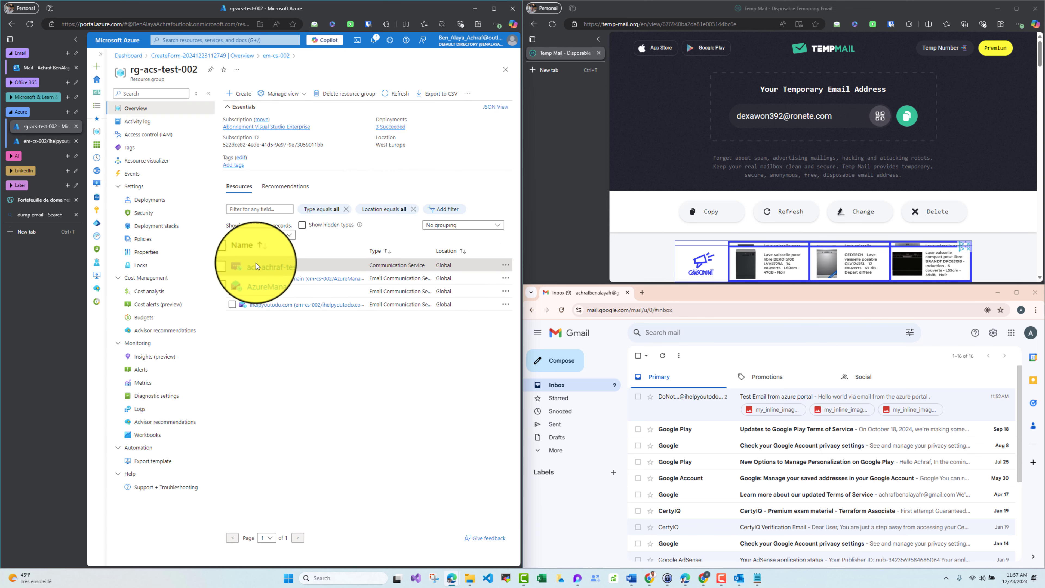
{"action": "left_click", "coordinate": [274, 260]}
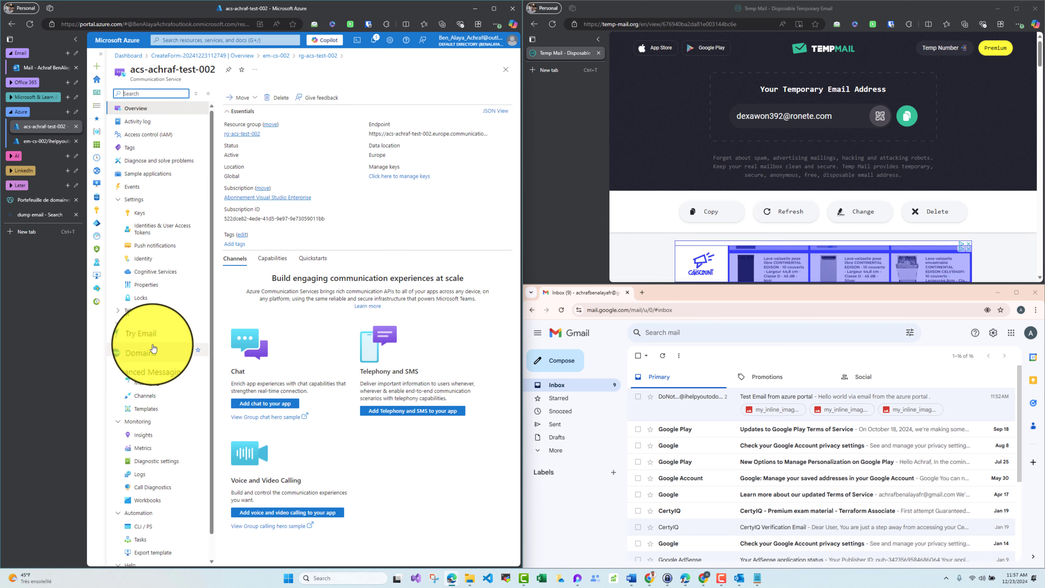
{"action": "left_click", "coordinate": [144, 337]}
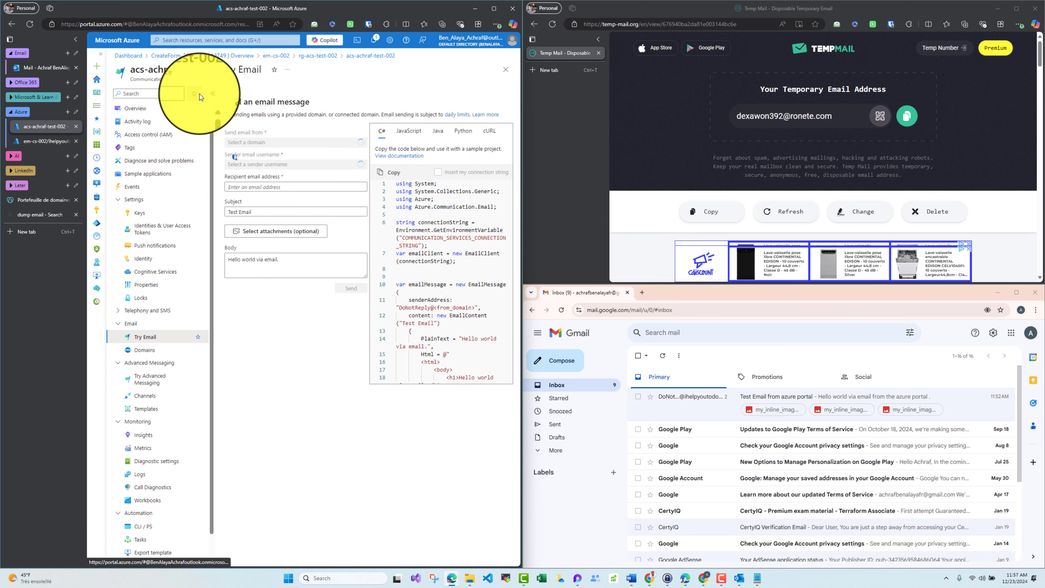
{"action": "left_click", "coordinate": [207, 93]}
Choose the Azure-managed azurecomm.net domain as the sender and enter the Gmail account's email address as the recipient
{"action": "left_click", "coordinate": [285, 143]}
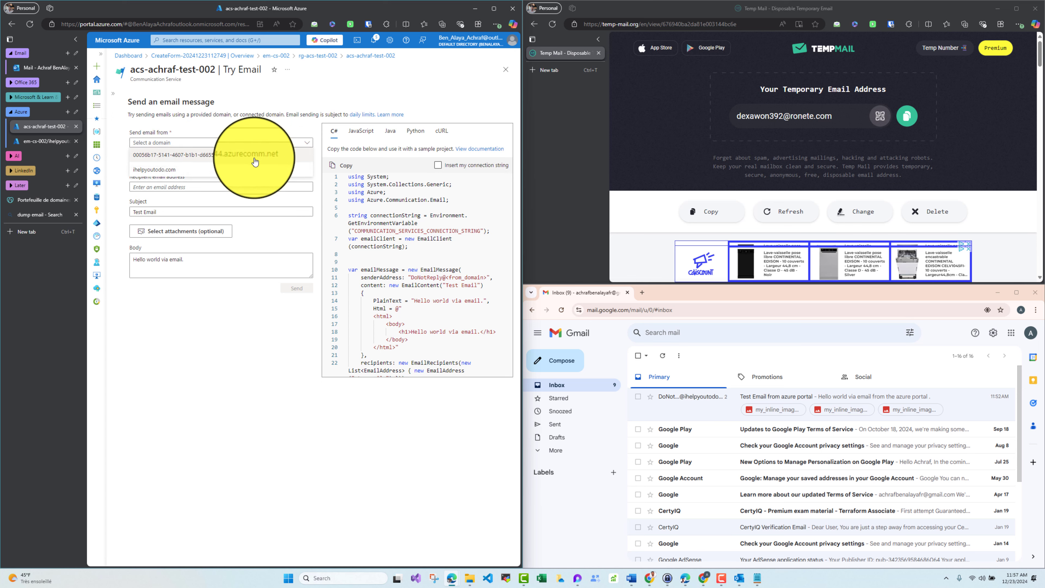
{"action": "left_click", "coordinate": [253, 159]}
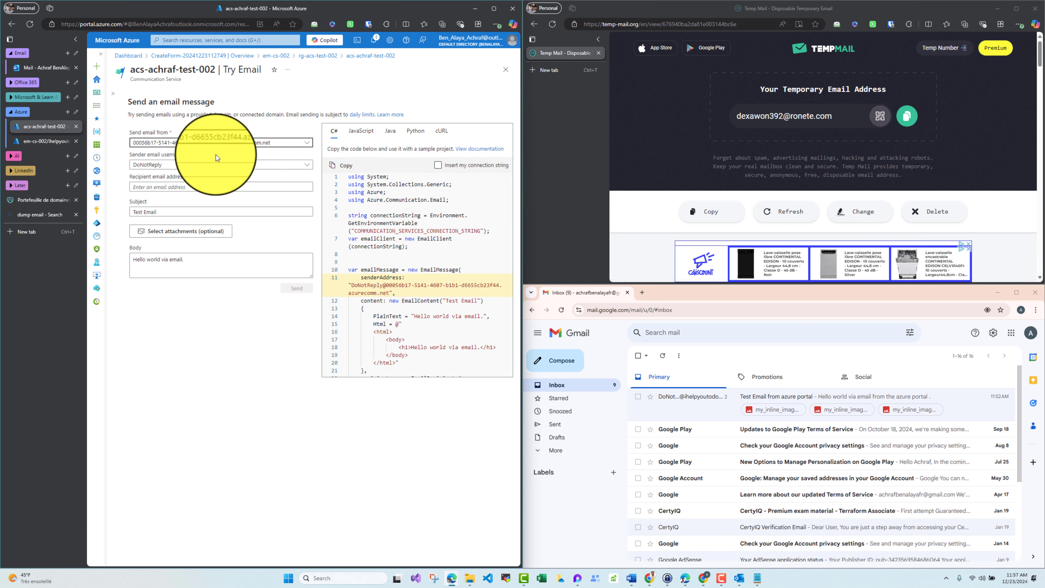
{"action": "left_click", "coordinate": [204, 186]}
{"action": "left_click", "coordinate": [198, 215]}
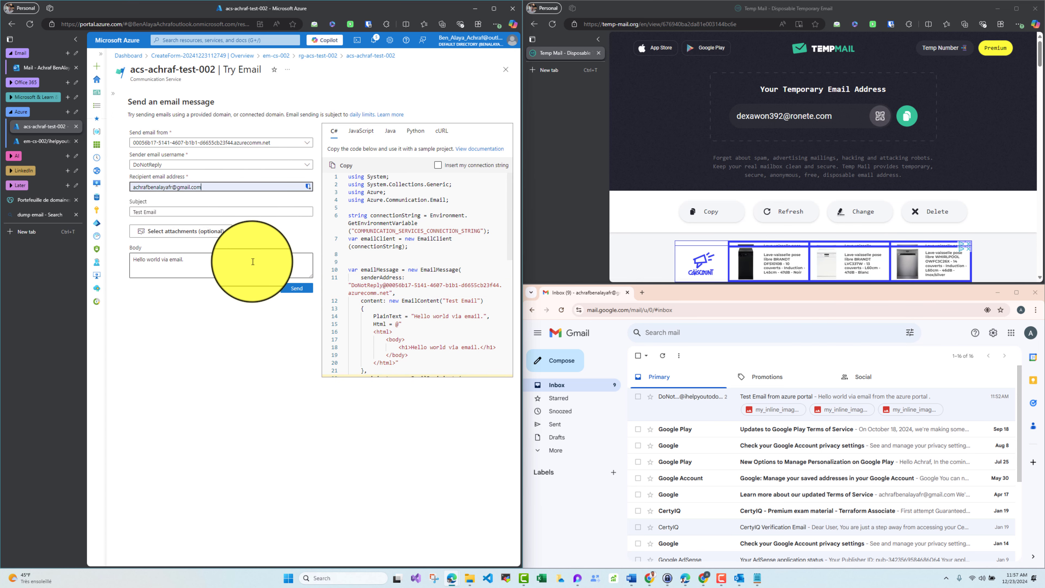
Set the subject to "Test Email from communication service" and send the email
{"action": "left_click", "coordinate": [255, 212]}
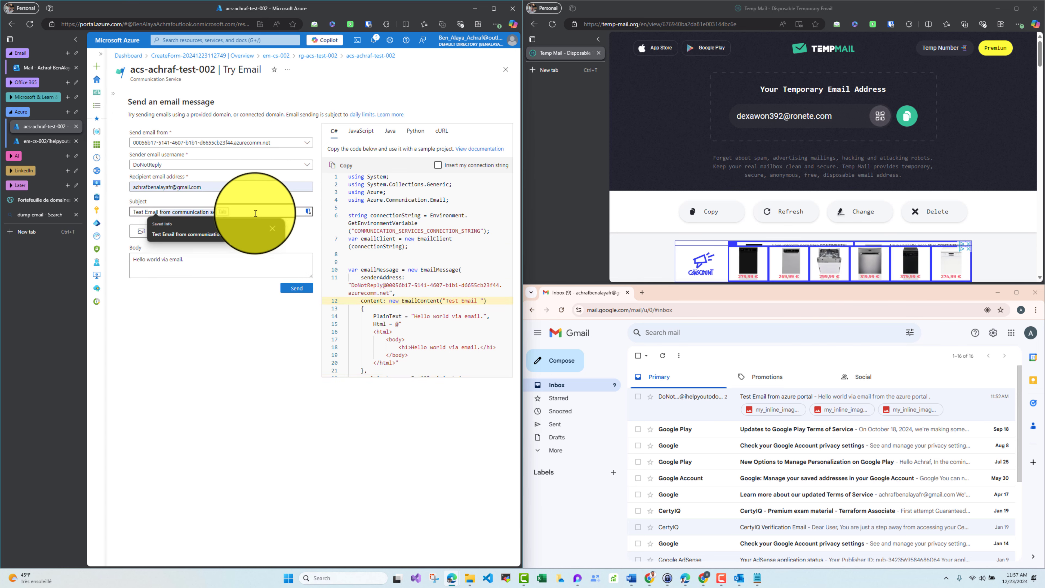
{"action": "key", "text": "Tab"}
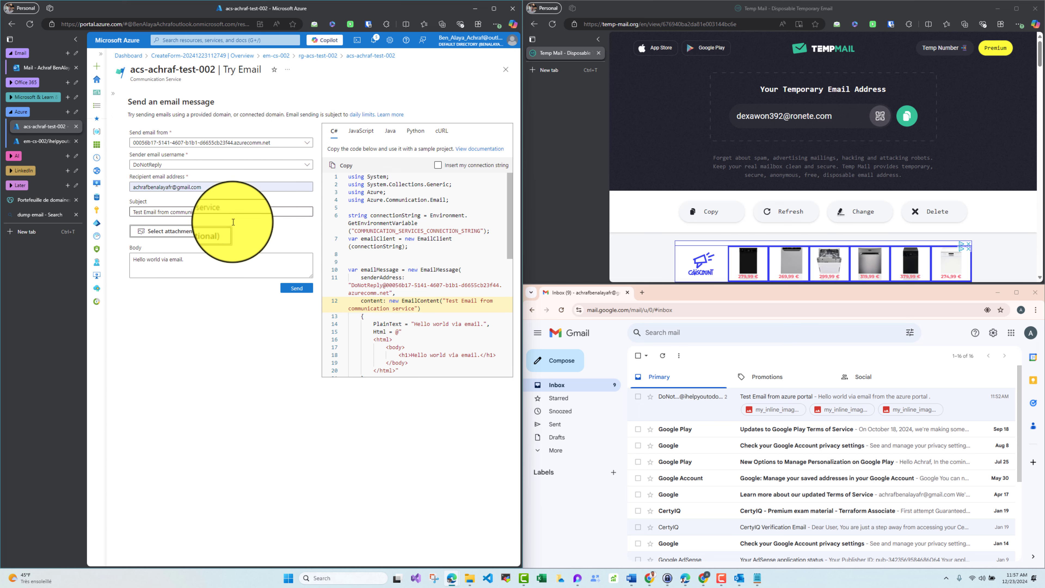
{"action": "left_click", "coordinate": [293, 288]}
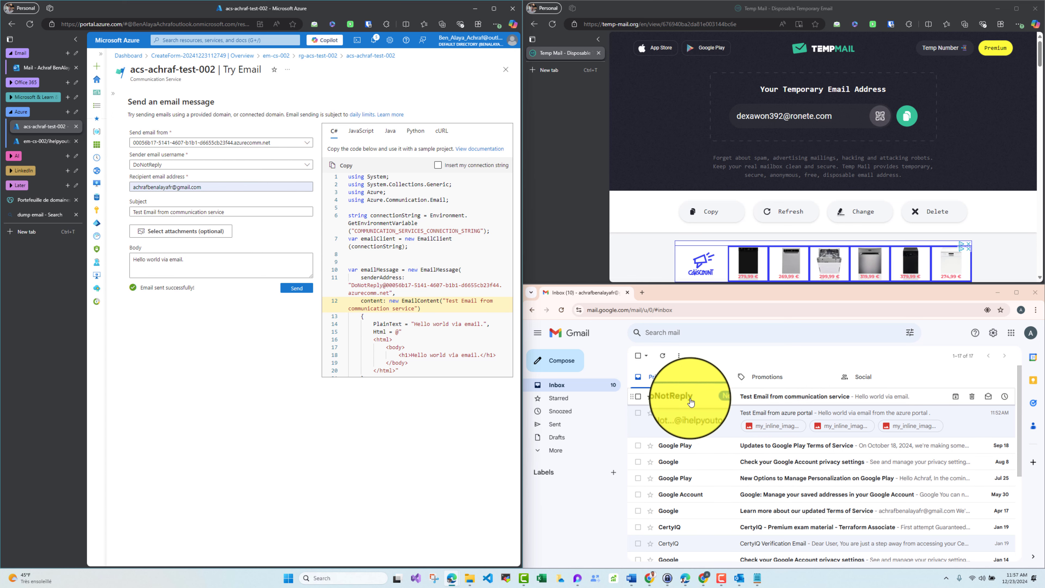
Open the "Test Email from communication service" message in Gmail and examine its body, sender address and receiving account
{"action": "left_click", "coordinate": [784, 406]}
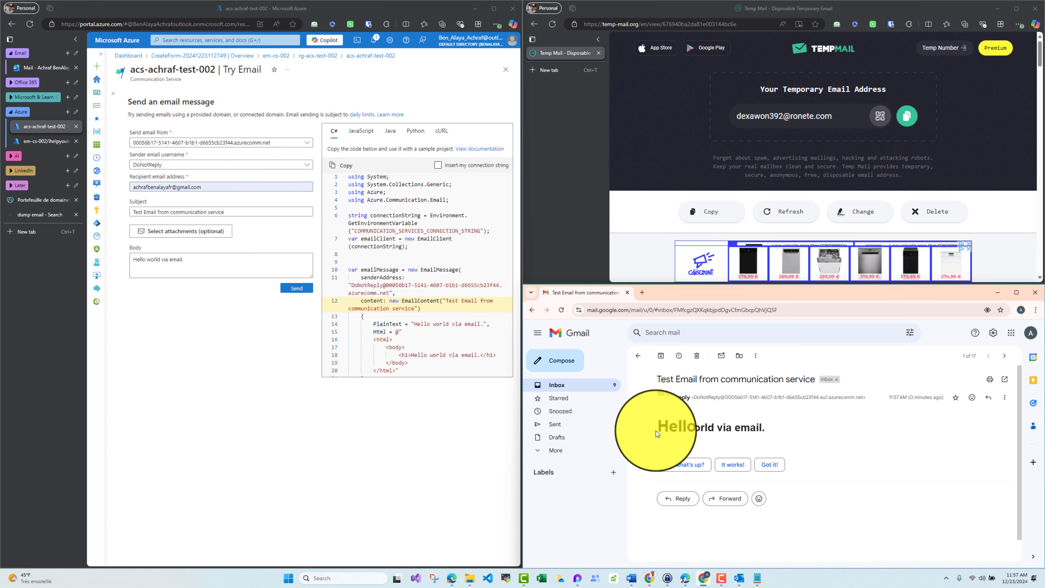
{"action": "left_click_drag", "start_coordinate": [655, 429], "coordinate": [762, 426]}
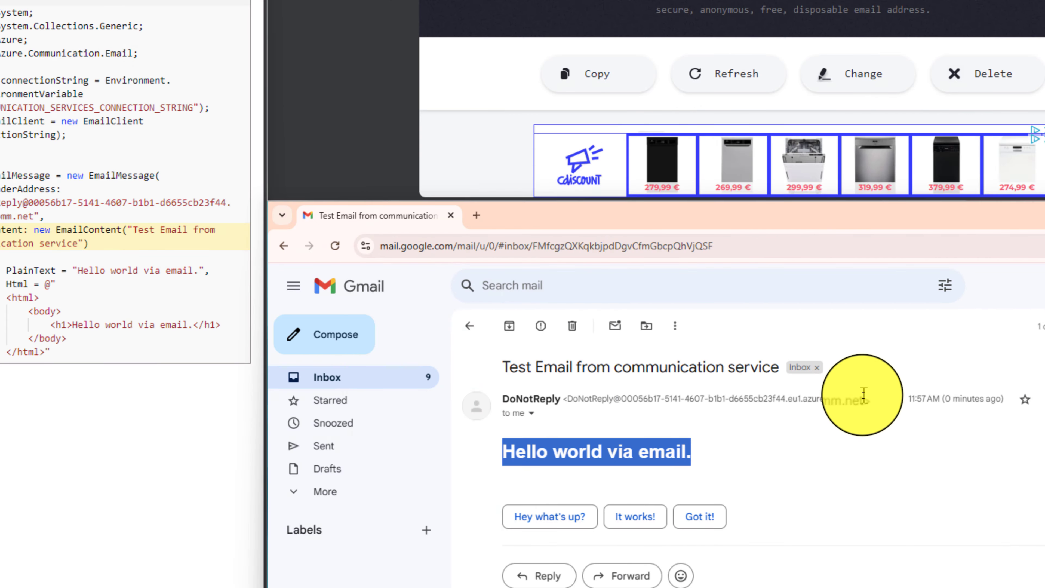
{"action": "left_click_drag", "start_coordinate": [863, 397], "coordinate": [695, 397]}
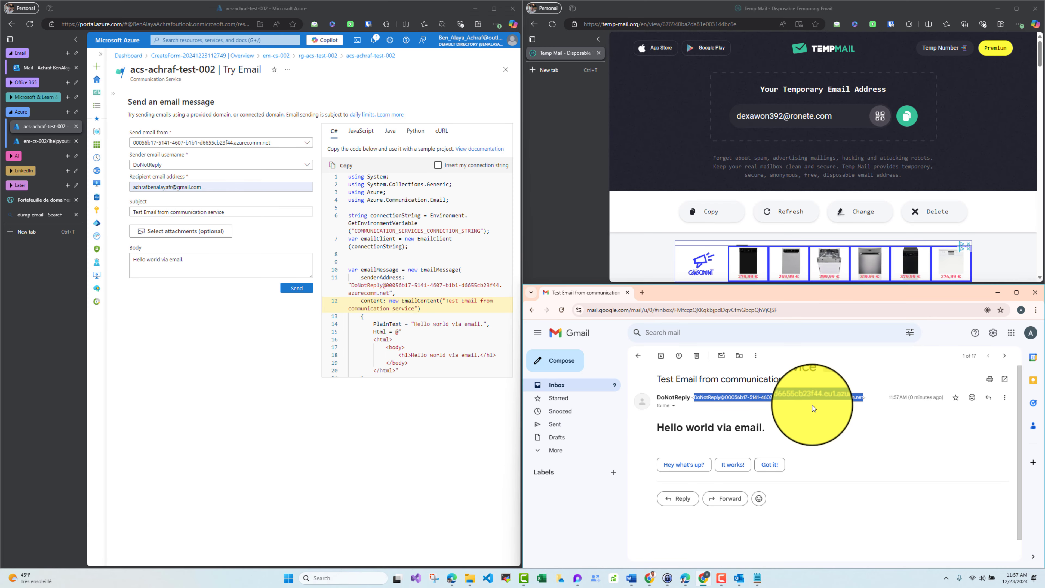
{"action": "left_click", "coordinate": [774, 413]}
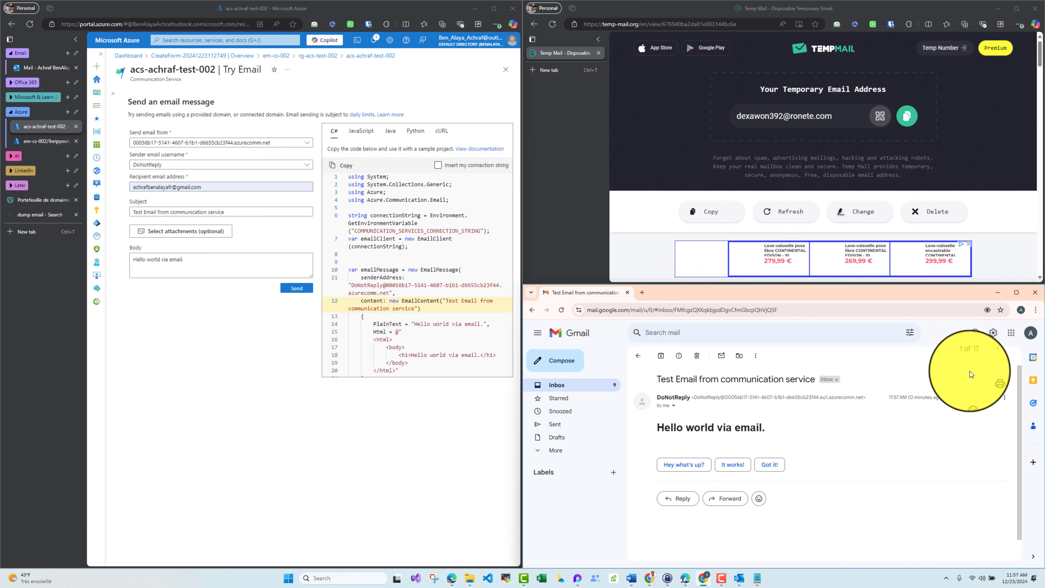
{"action": "left_click", "coordinate": [1031, 337]}
{"action": "left_click", "coordinate": [836, 433]}
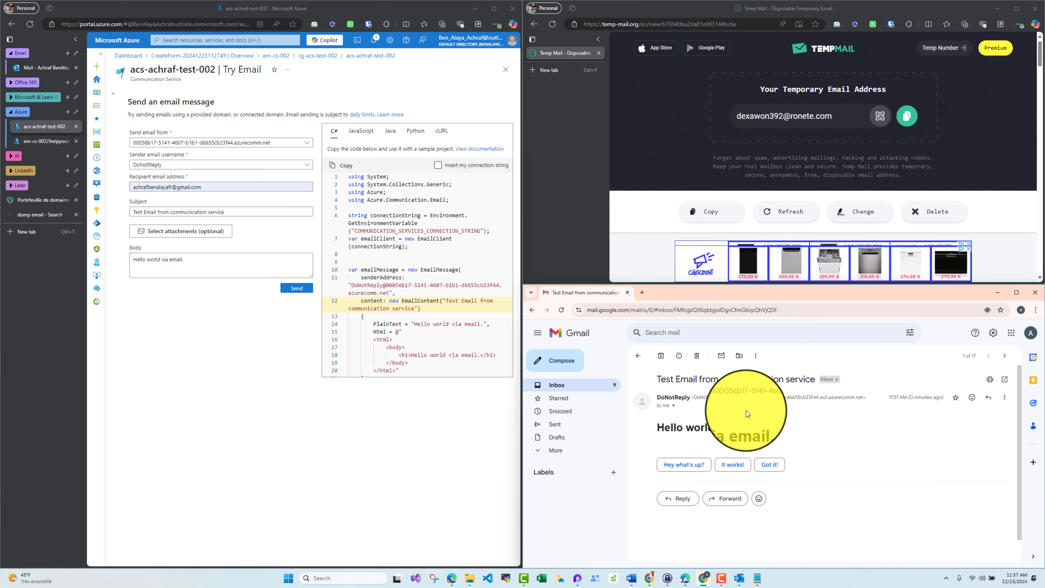
{"action": "left_click", "coordinate": [592, 386]}
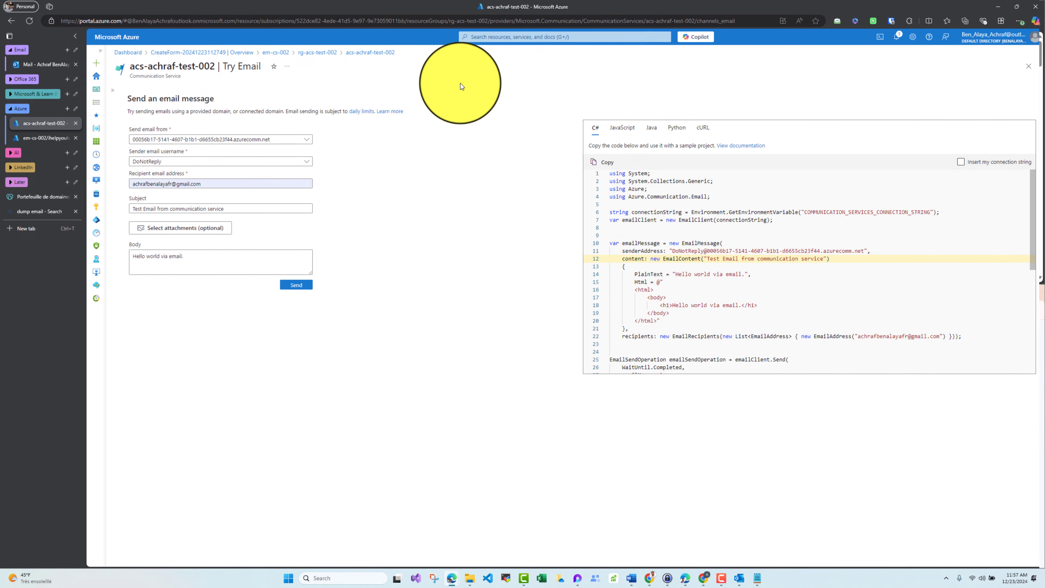
Maximize the Azure portal window, open the Insights of resource group rg-acs-test-002 and expand the Other resources
{"action": "double_click", "coordinate": [481, 9]}
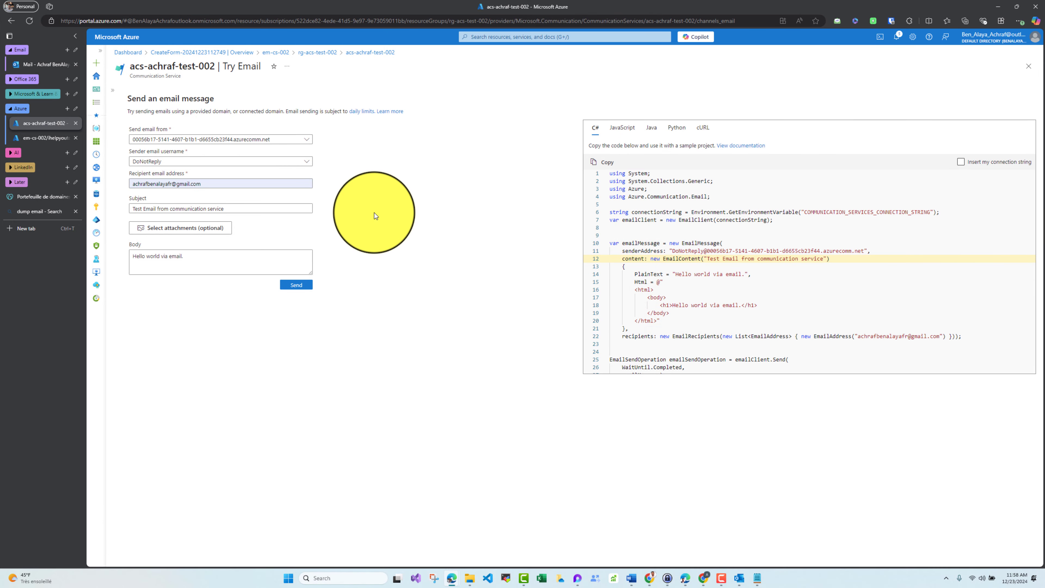
{"action": "left_click", "coordinate": [1026, 70]}
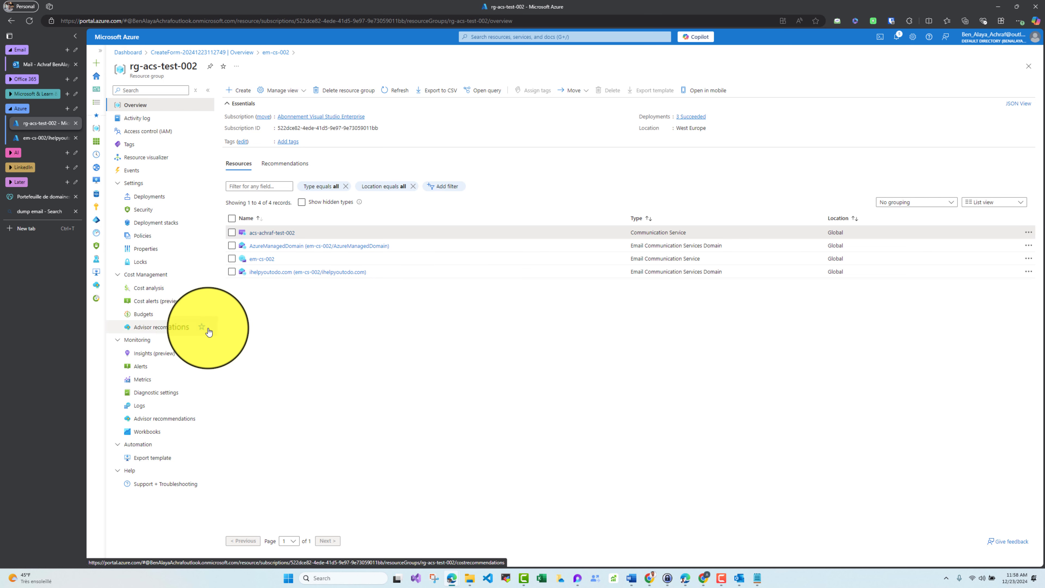
{"action": "left_click", "coordinate": [178, 354]}
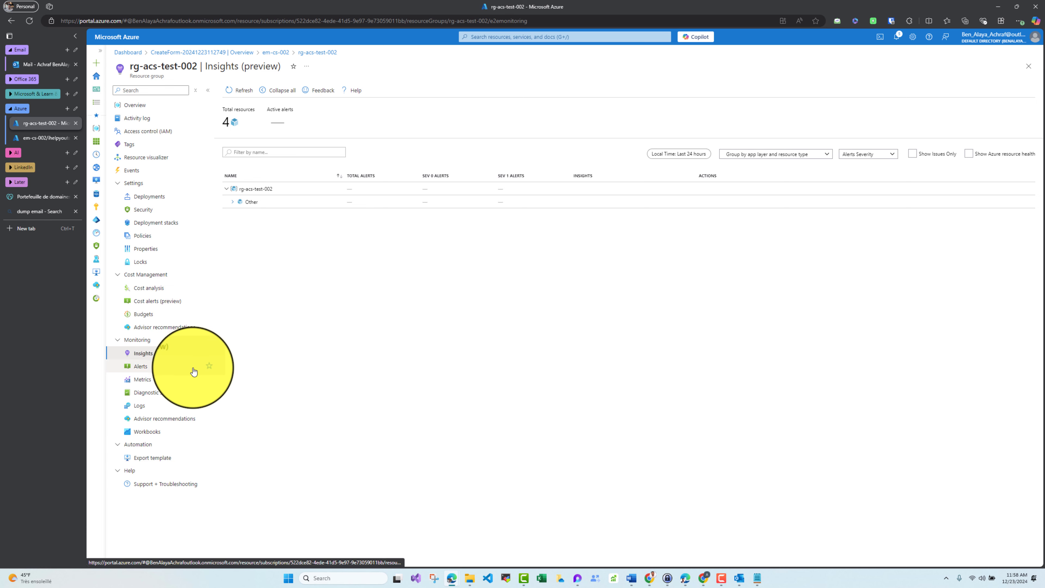
{"action": "left_click", "coordinate": [234, 206]}
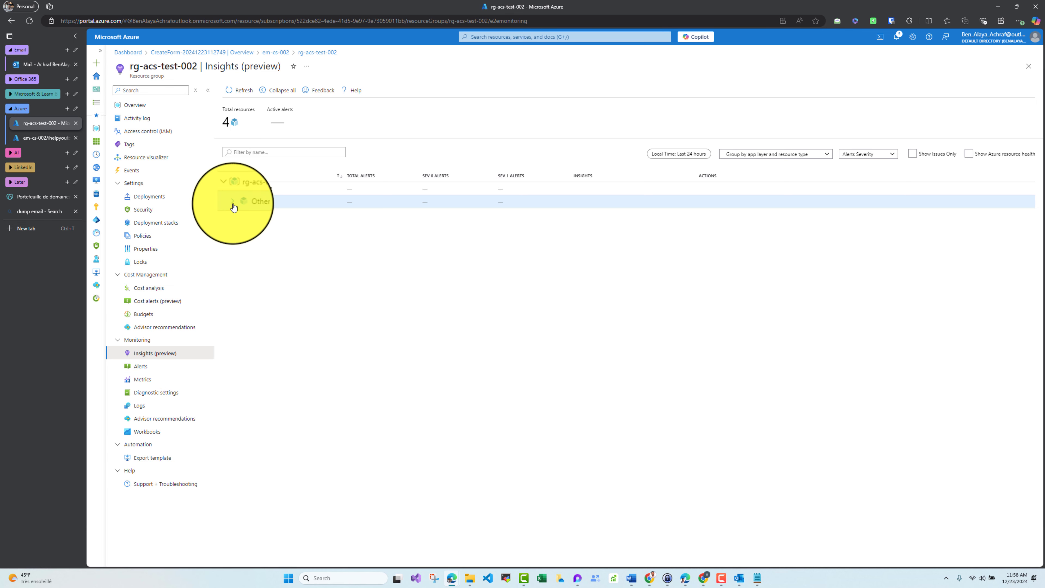
{"action": "left_click", "coordinate": [233, 206]}
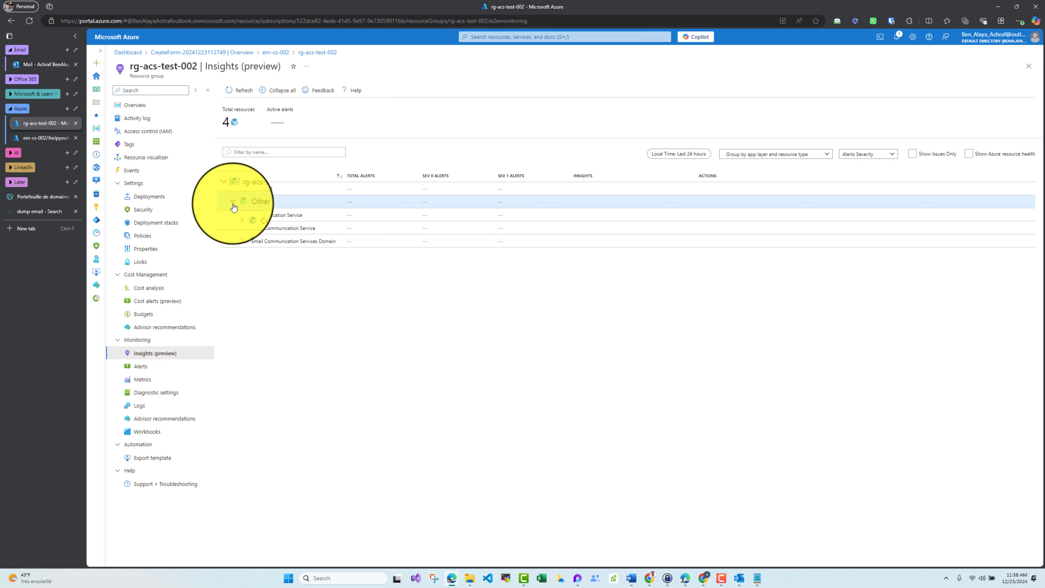
Leave Insights and the em-cs-002 page, and reopen the rg-acs-test-002 resource group from the deployment overview
{"action": "left_click", "coordinate": [1027, 66]}
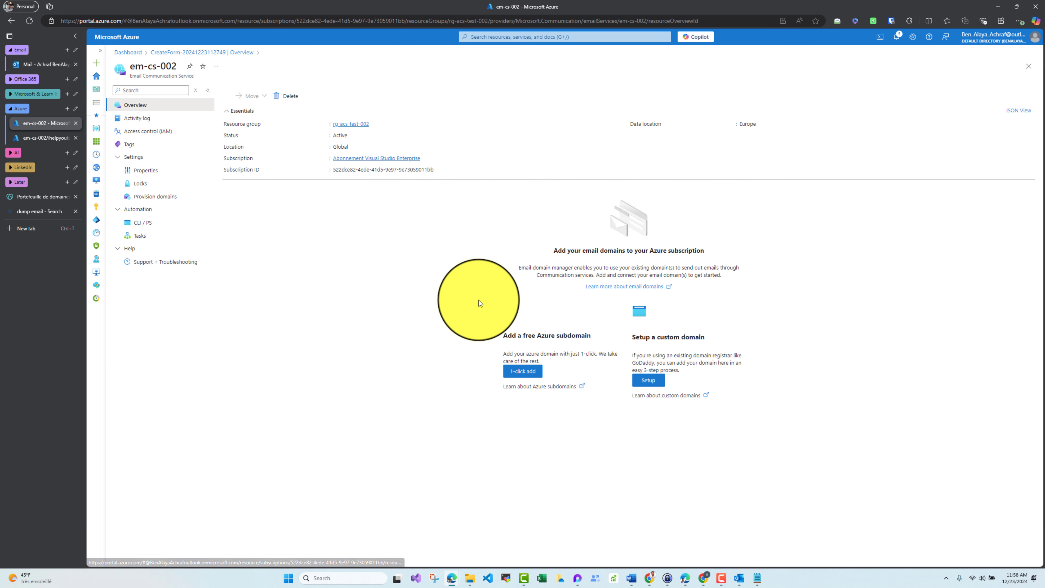
{"action": "left_click", "coordinate": [1028, 66]}
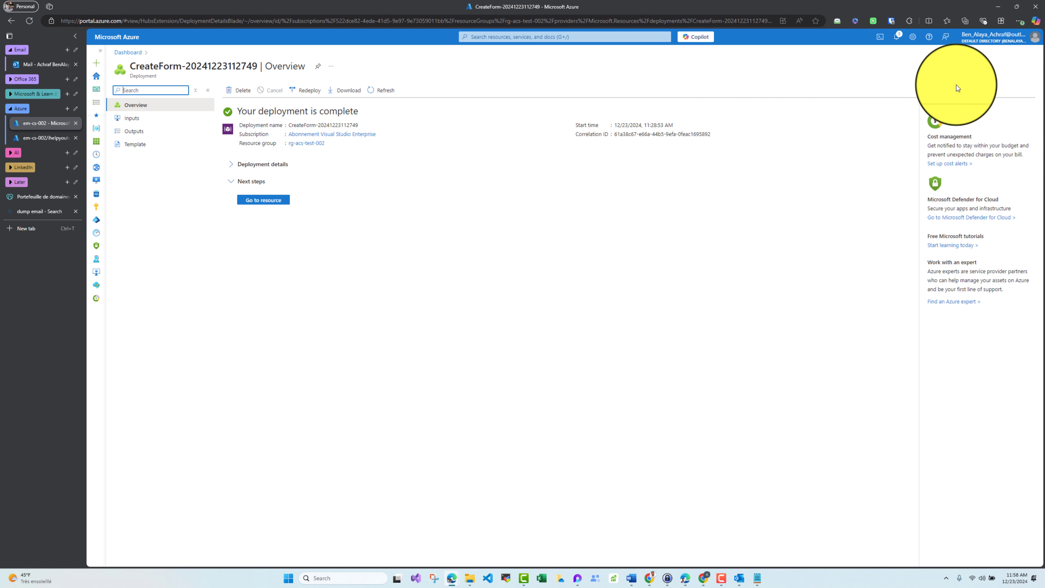
{"action": "left_click", "coordinate": [306, 143]}
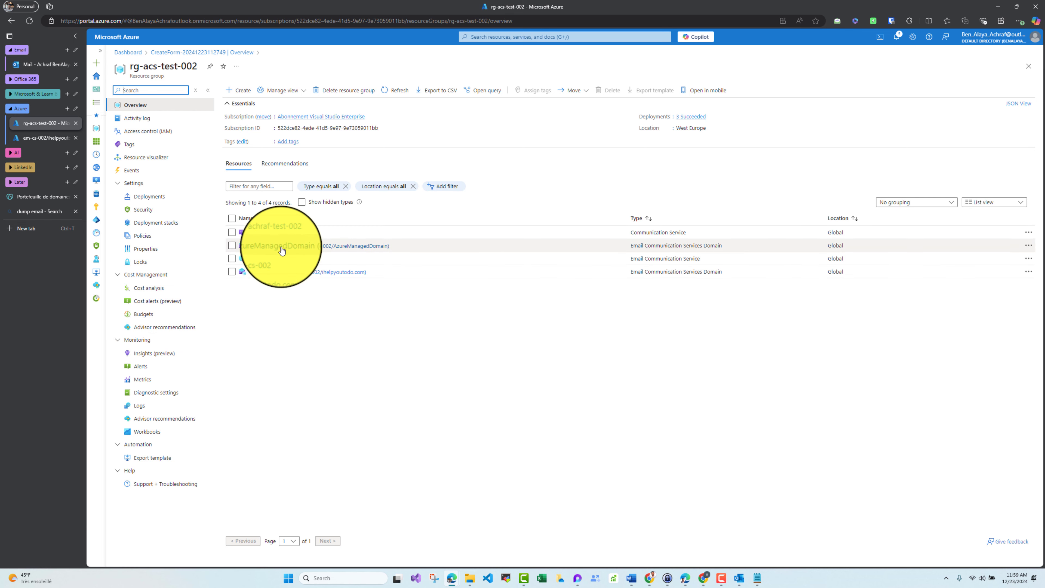
Open the Insights of the Communication Service resource and examine the Email Overview figures and charts for all senders
{"action": "left_click", "coordinate": [277, 233]}
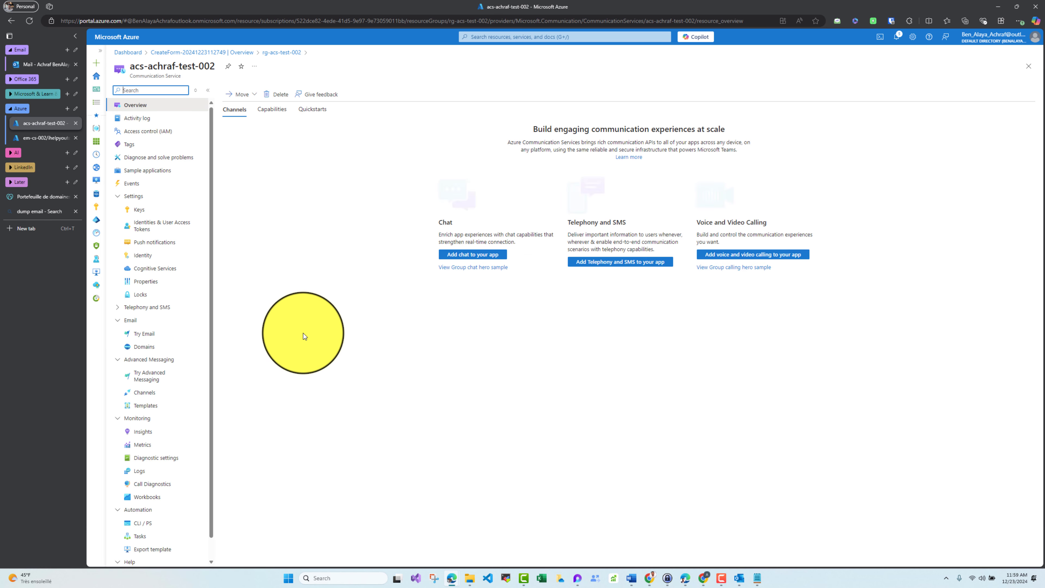
{"action": "left_click", "coordinate": [155, 431]}
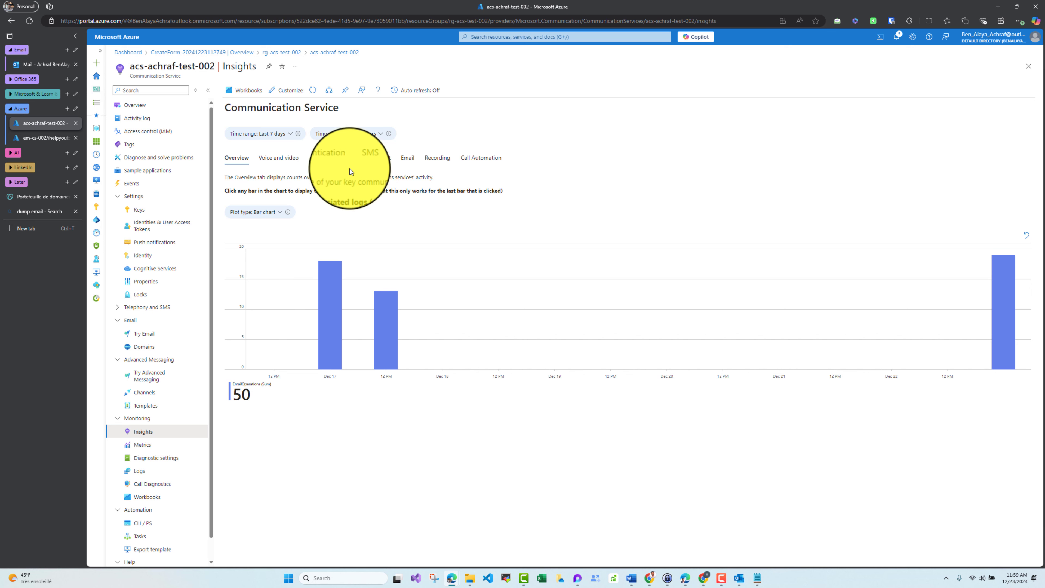
{"action": "left_click", "coordinate": [407, 158]}
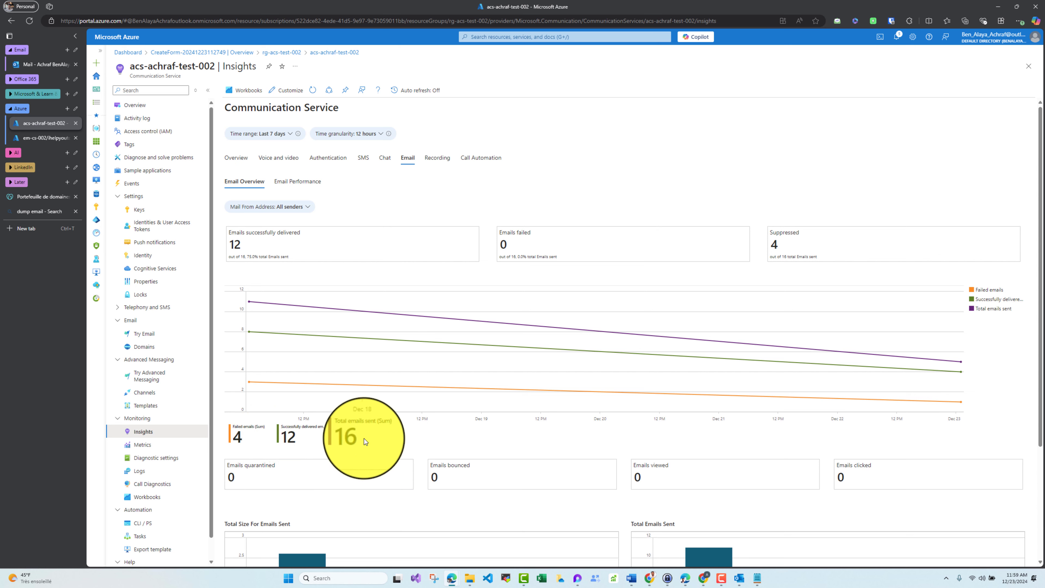
{"action": "scroll", "coordinate": [439, 433], "scroll_direction": "down", "scroll_amount": 3}
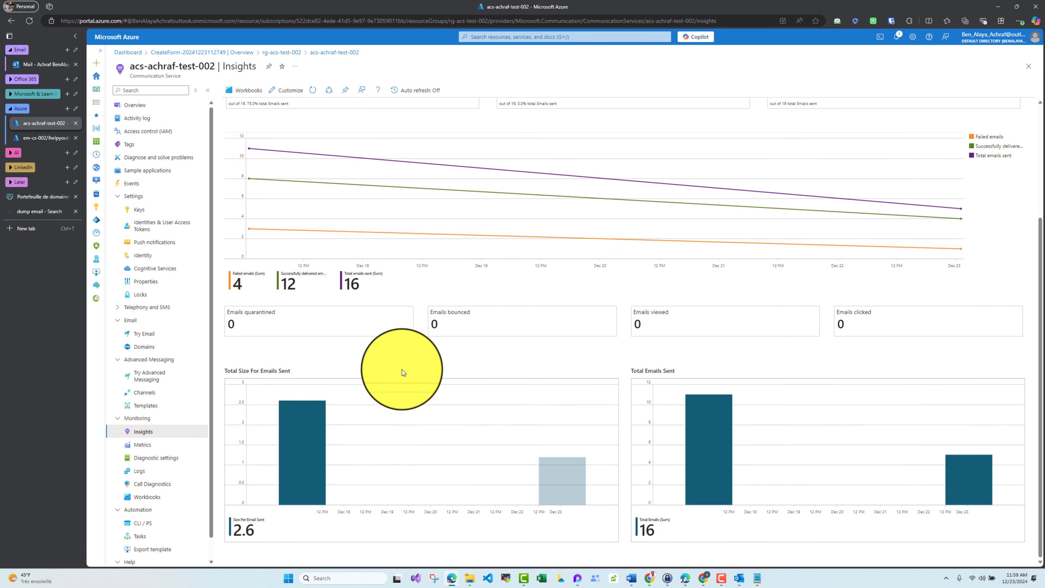
{"action": "scroll", "coordinate": [489, 369], "scroll_direction": "up", "scroll_amount": 3}
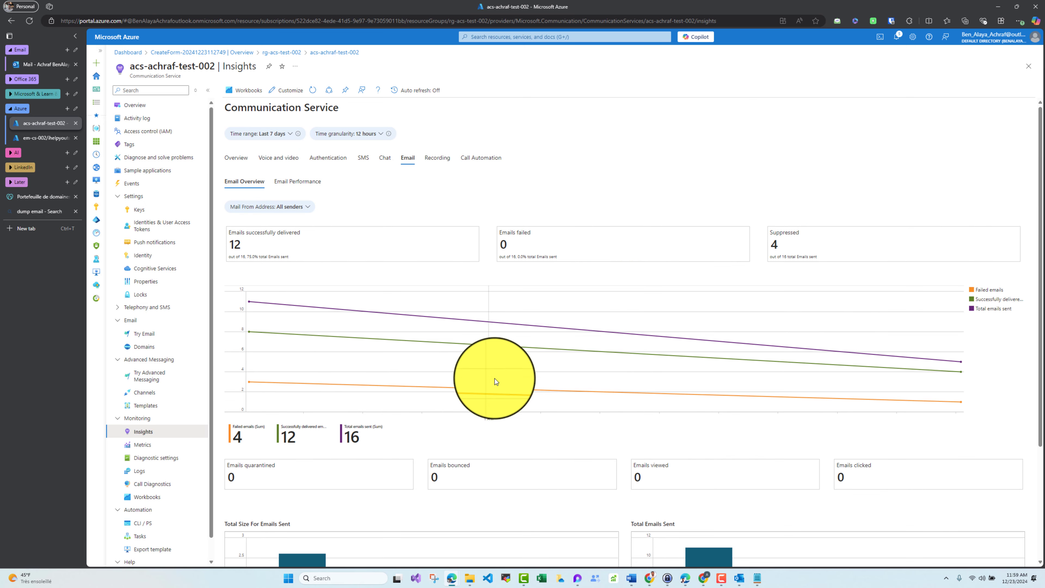
Open the Email Performance view and examine the delivery success rate, error summary and status of each entry in the per-recipient delivery details
{"action": "left_click", "coordinate": [313, 186]}
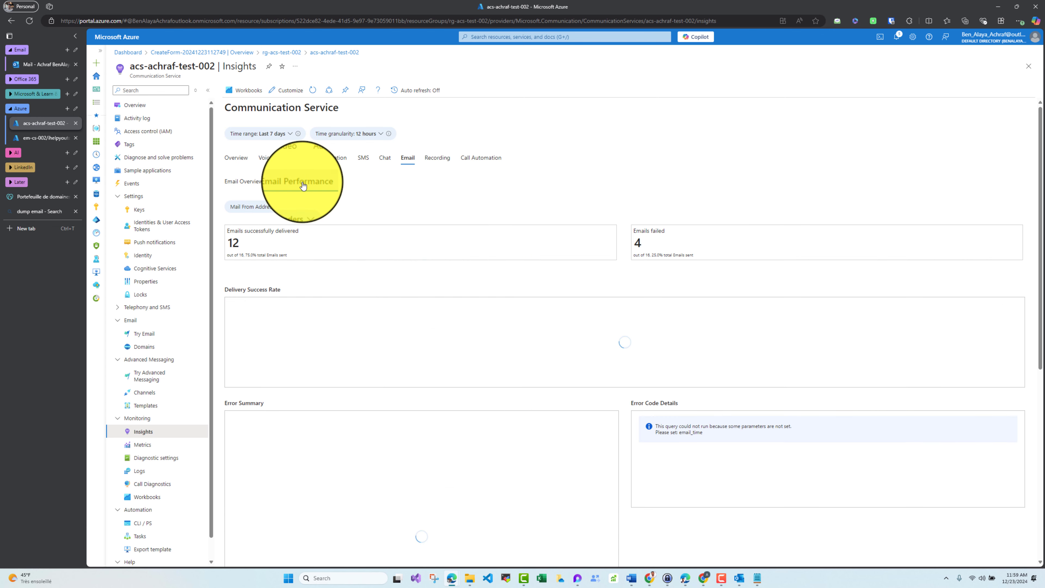
{"action": "scroll", "coordinate": [493, 202], "scroll_direction": "down", "scroll_amount": 5}
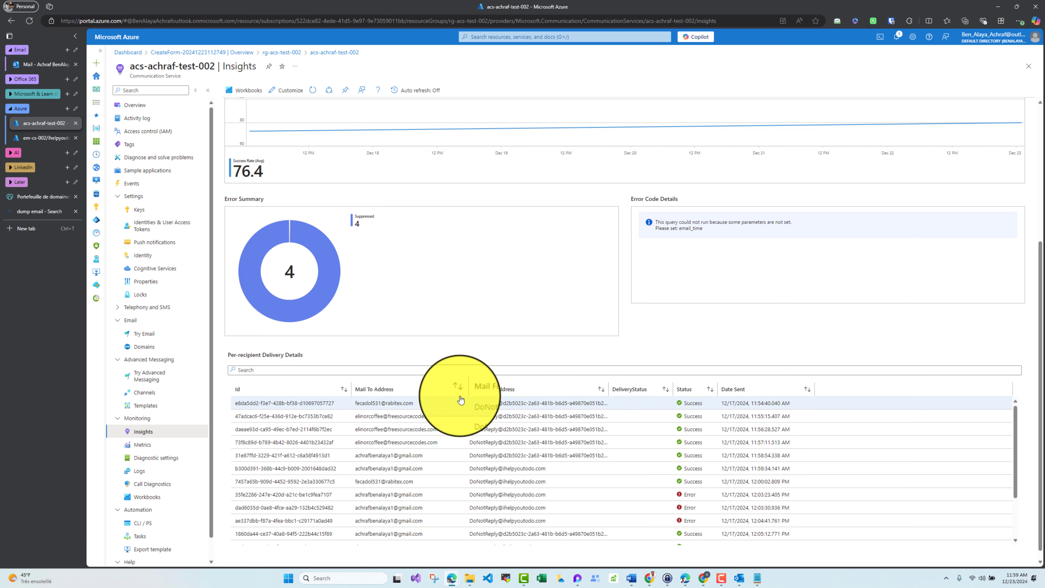
{"action": "left_click", "coordinate": [453, 416]}
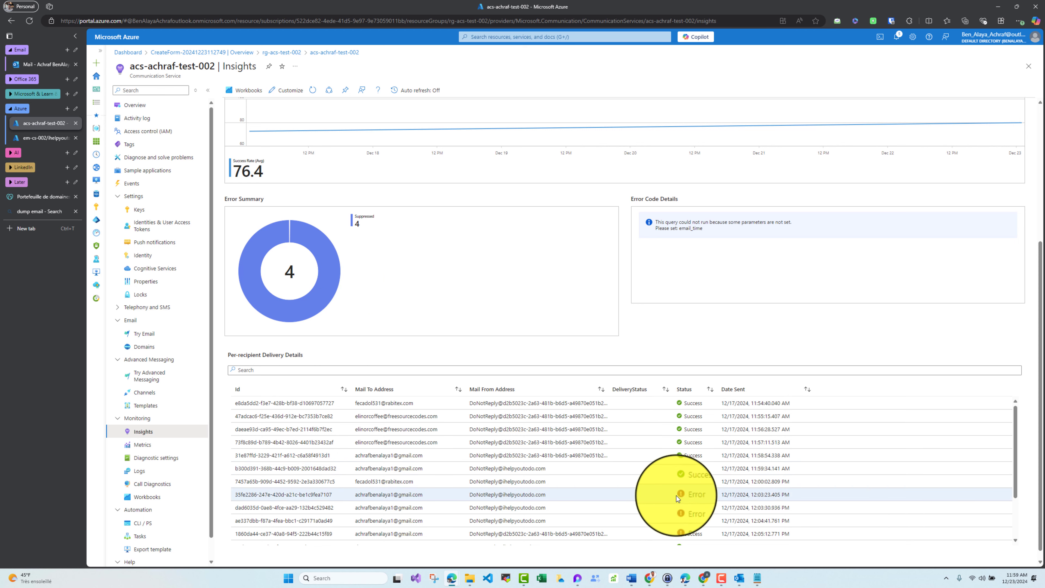
{"action": "scroll", "coordinate": [692, 497], "scroll_direction": "up", "scroll_amount": 1}
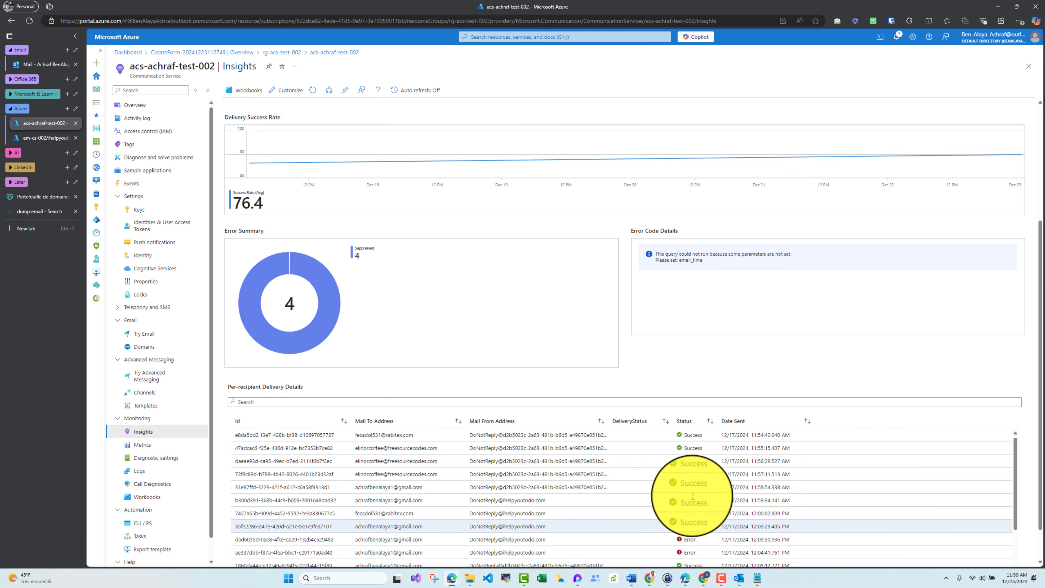
{"action": "scroll", "coordinate": [691, 499], "scroll_direction": "up", "scroll_amount": 3}
{"action": "scroll", "coordinate": [700, 492], "scroll_direction": "down", "scroll_amount": 8}
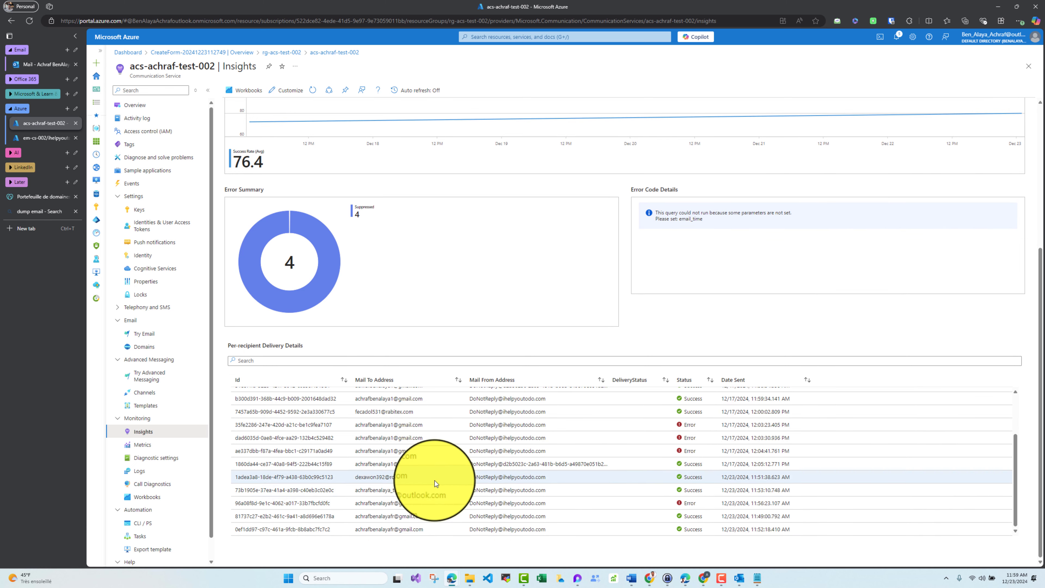
{"action": "scroll", "coordinate": [411, 490], "scroll_direction": "up", "scroll_amount": 6}
{"action": "scroll", "coordinate": [422, 506], "scroll_direction": "down", "scroll_amount": 5}
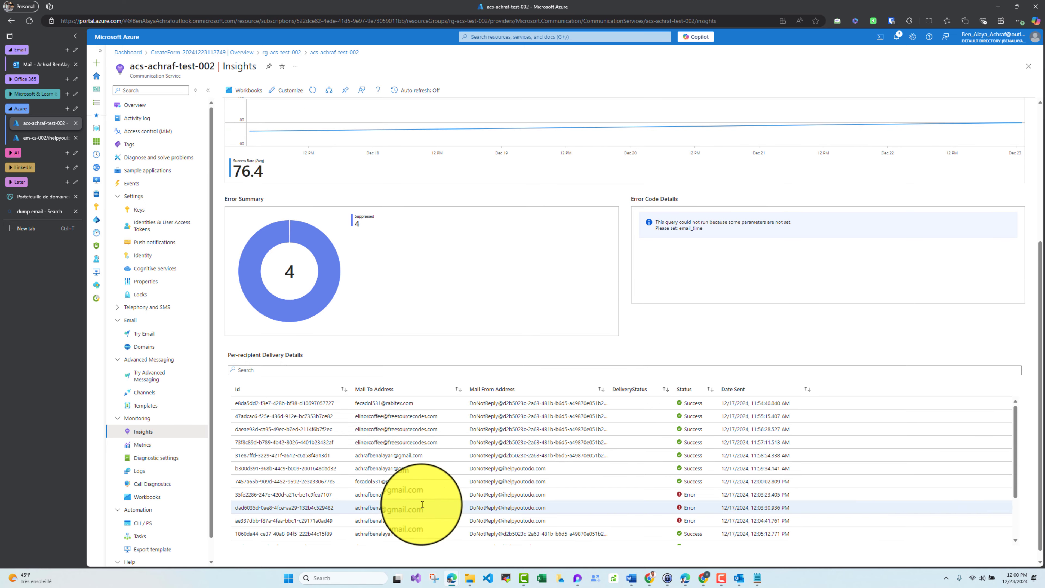
{"action": "scroll", "coordinate": [597, 472], "scroll_direction": "up", "scroll_amount": 3}
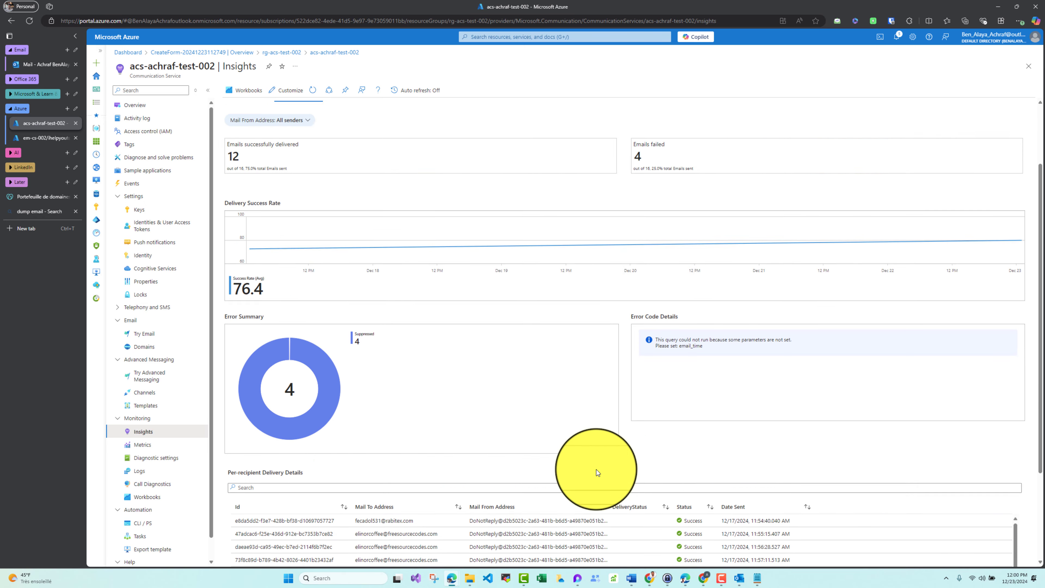
{"action": "scroll", "coordinate": [576, 453], "scroll_direction": "up", "scroll_amount": 2}
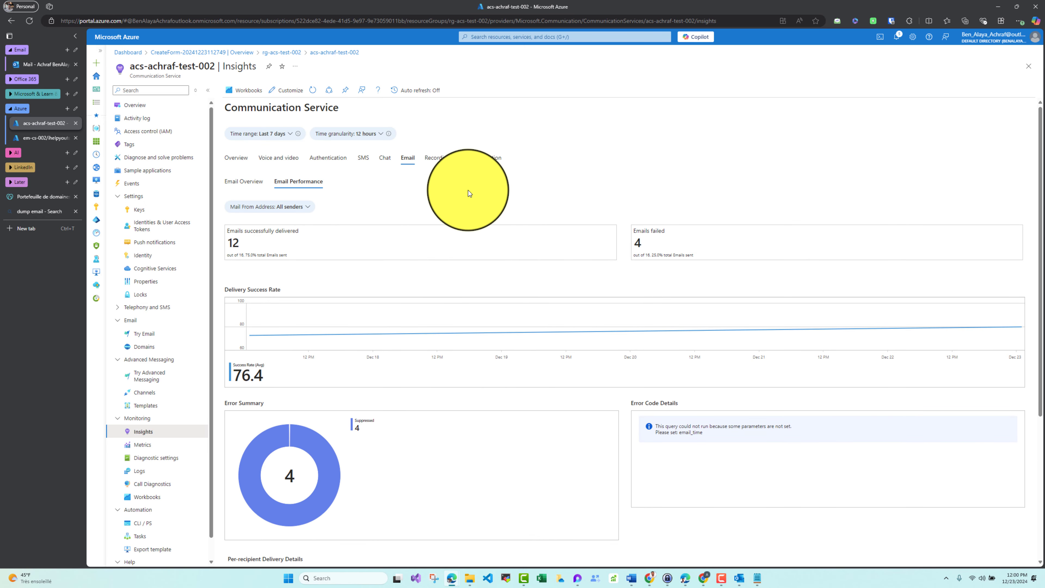
Filter Email Performance by the Azure-managed domain's DoNotReply sender and examine its per-recipient delivery details
{"action": "left_click", "coordinate": [304, 210]}
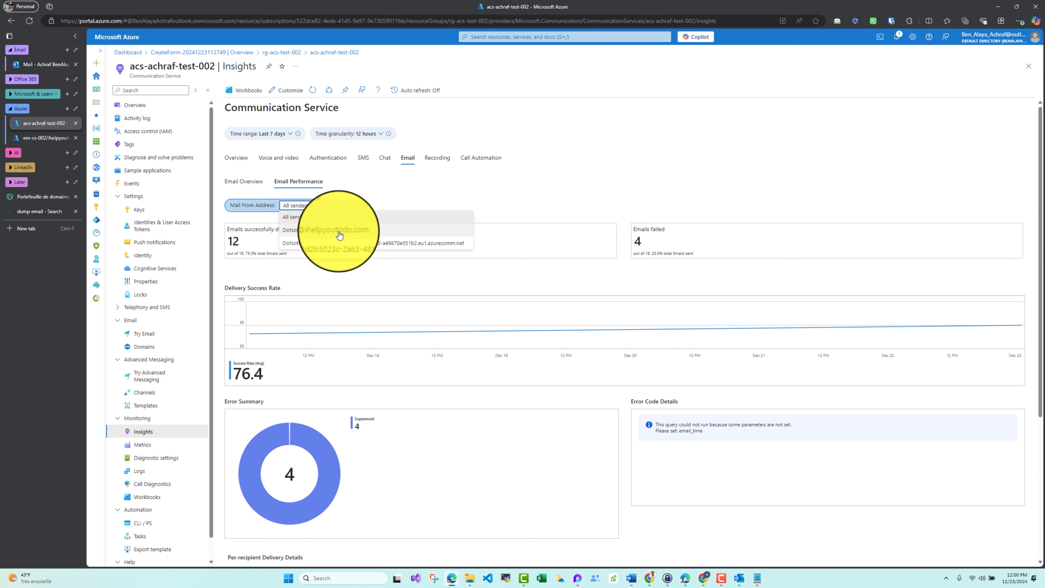
{"action": "left_click", "coordinate": [333, 243]}
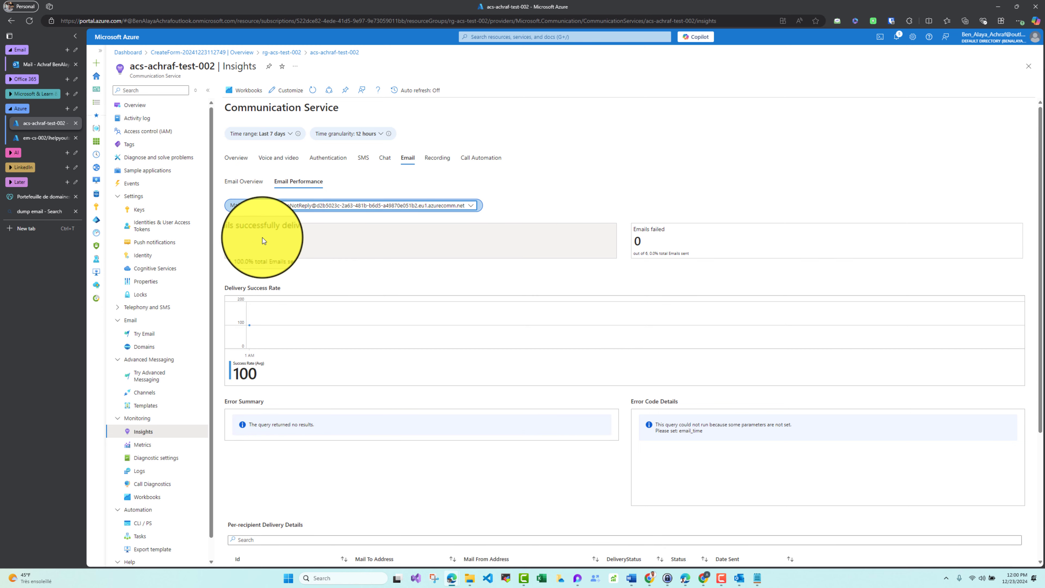
{"action": "scroll", "coordinate": [465, 327], "scroll_direction": "down", "scroll_amount": 4}
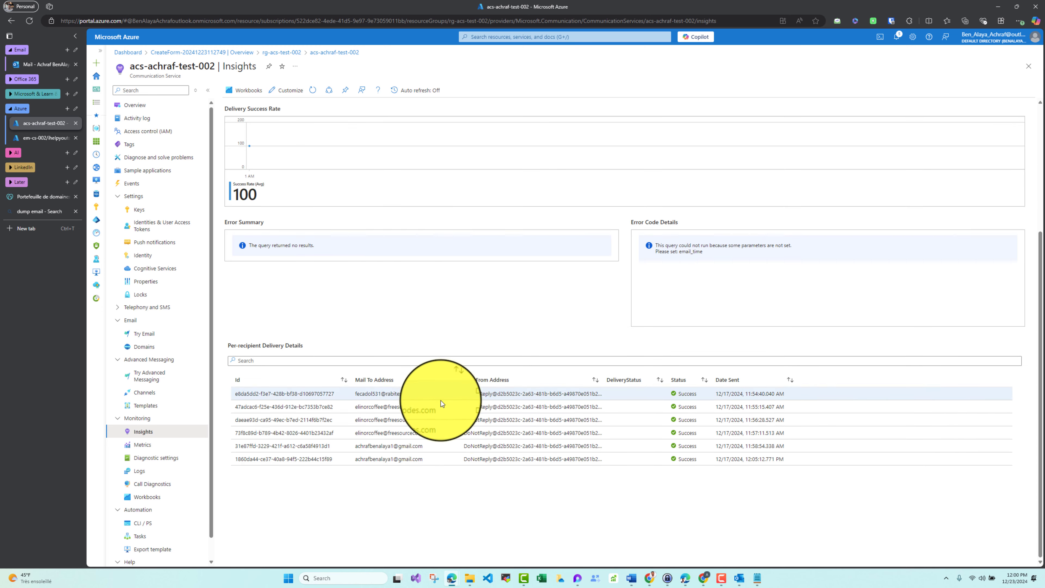
{"action": "scroll", "coordinate": [442, 400], "scroll_direction": "up", "scroll_amount": 4}
Filter the email insights by the ihelpyoutodo.com DoNotReply sender and examine its Email Performance and Email Overview charts
{"action": "left_click", "coordinate": [362, 205]}
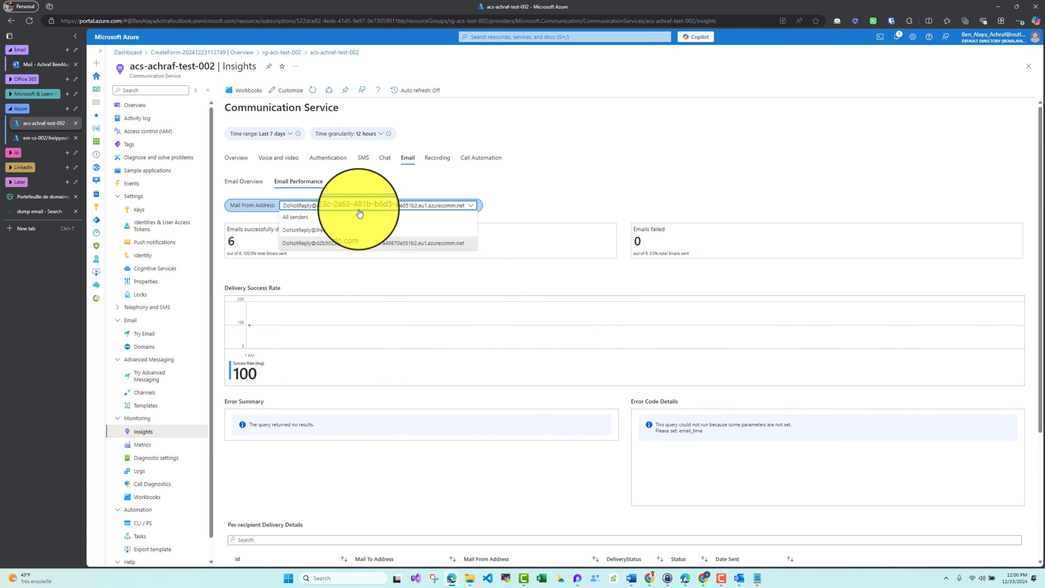
{"action": "left_click", "coordinate": [322, 232]}
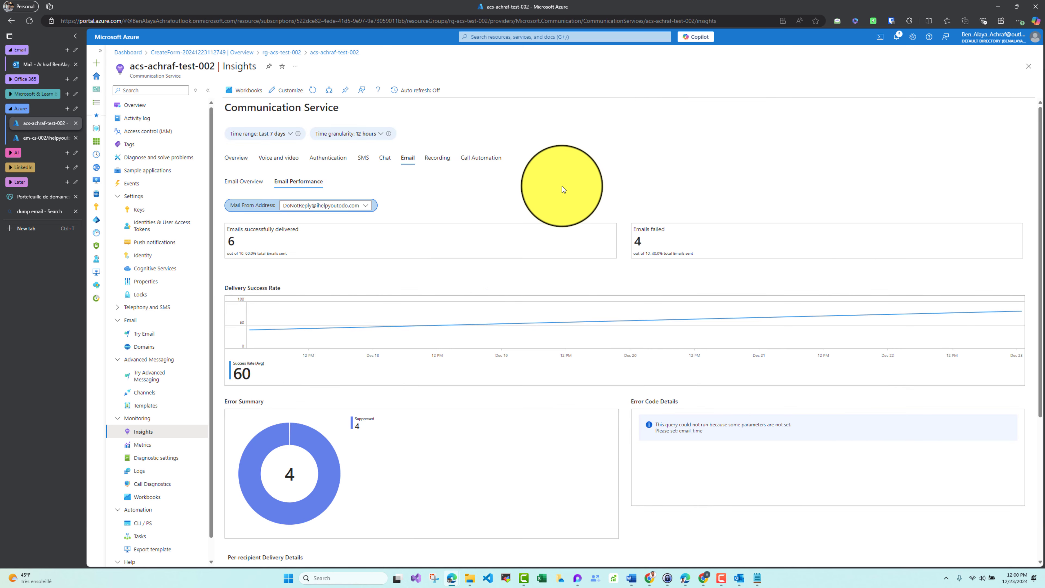
{"action": "scroll", "coordinate": [590, 329], "scroll_direction": "down", "scroll_amount": 5}
{"action": "scroll", "coordinate": [425, 351], "scroll_direction": "up", "scroll_amount": 5}
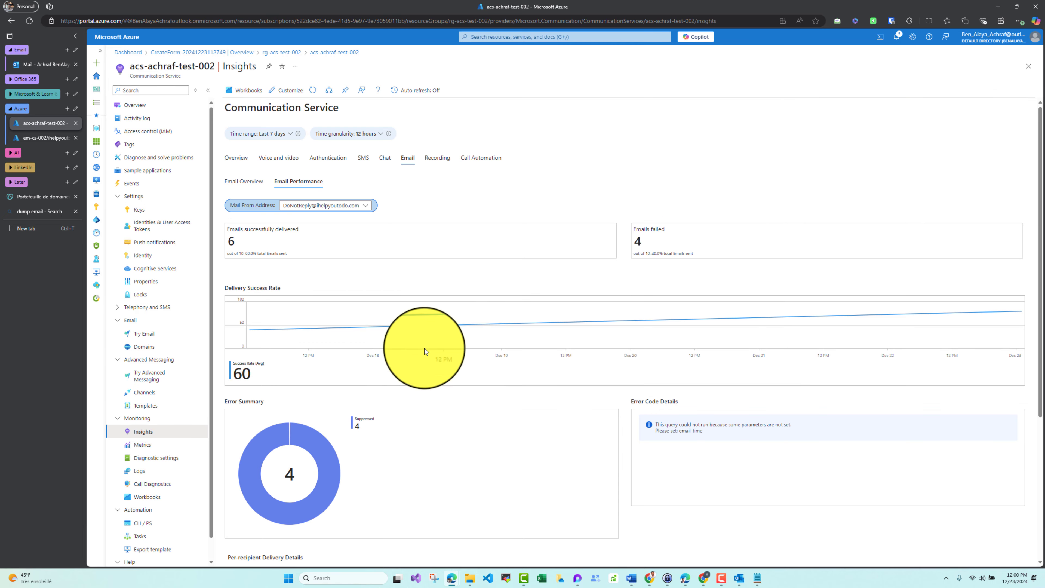
{"action": "left_click", "coordinate": [243, 182]}
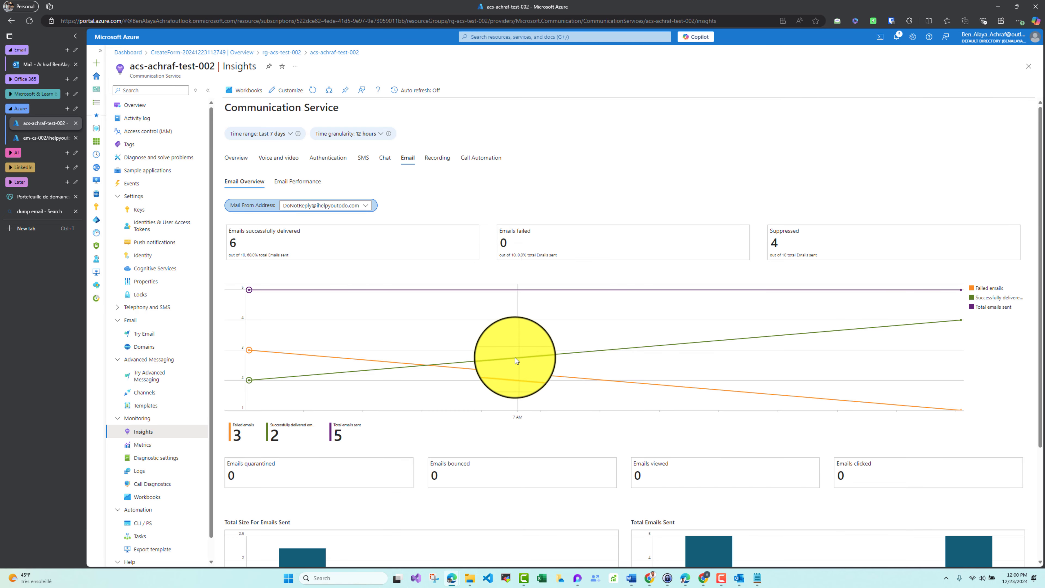
{"action": "scroll", "coordinate": [420, 339], "scroll_direction": "down", "scroll_amount": 3}
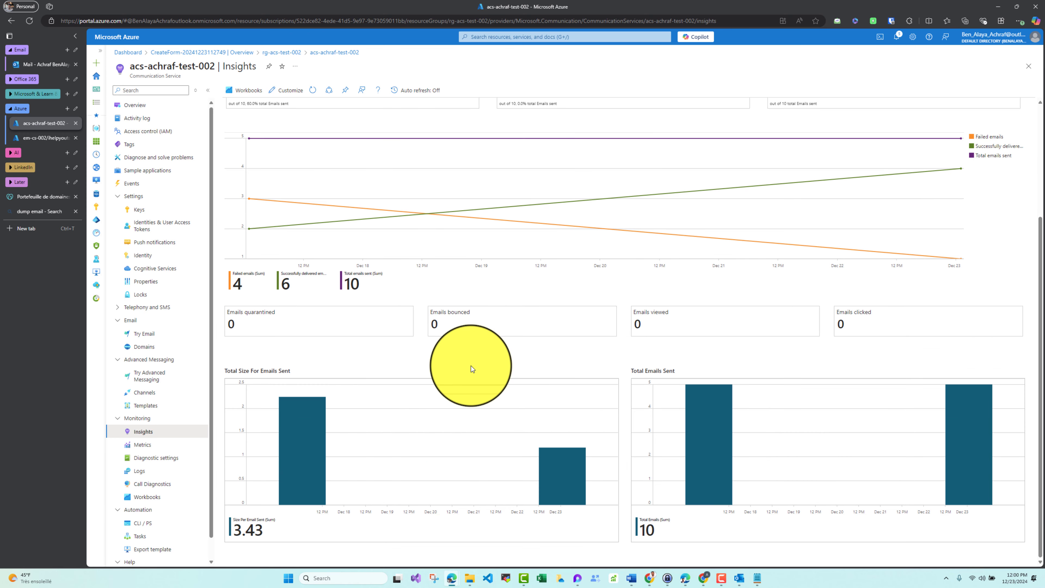